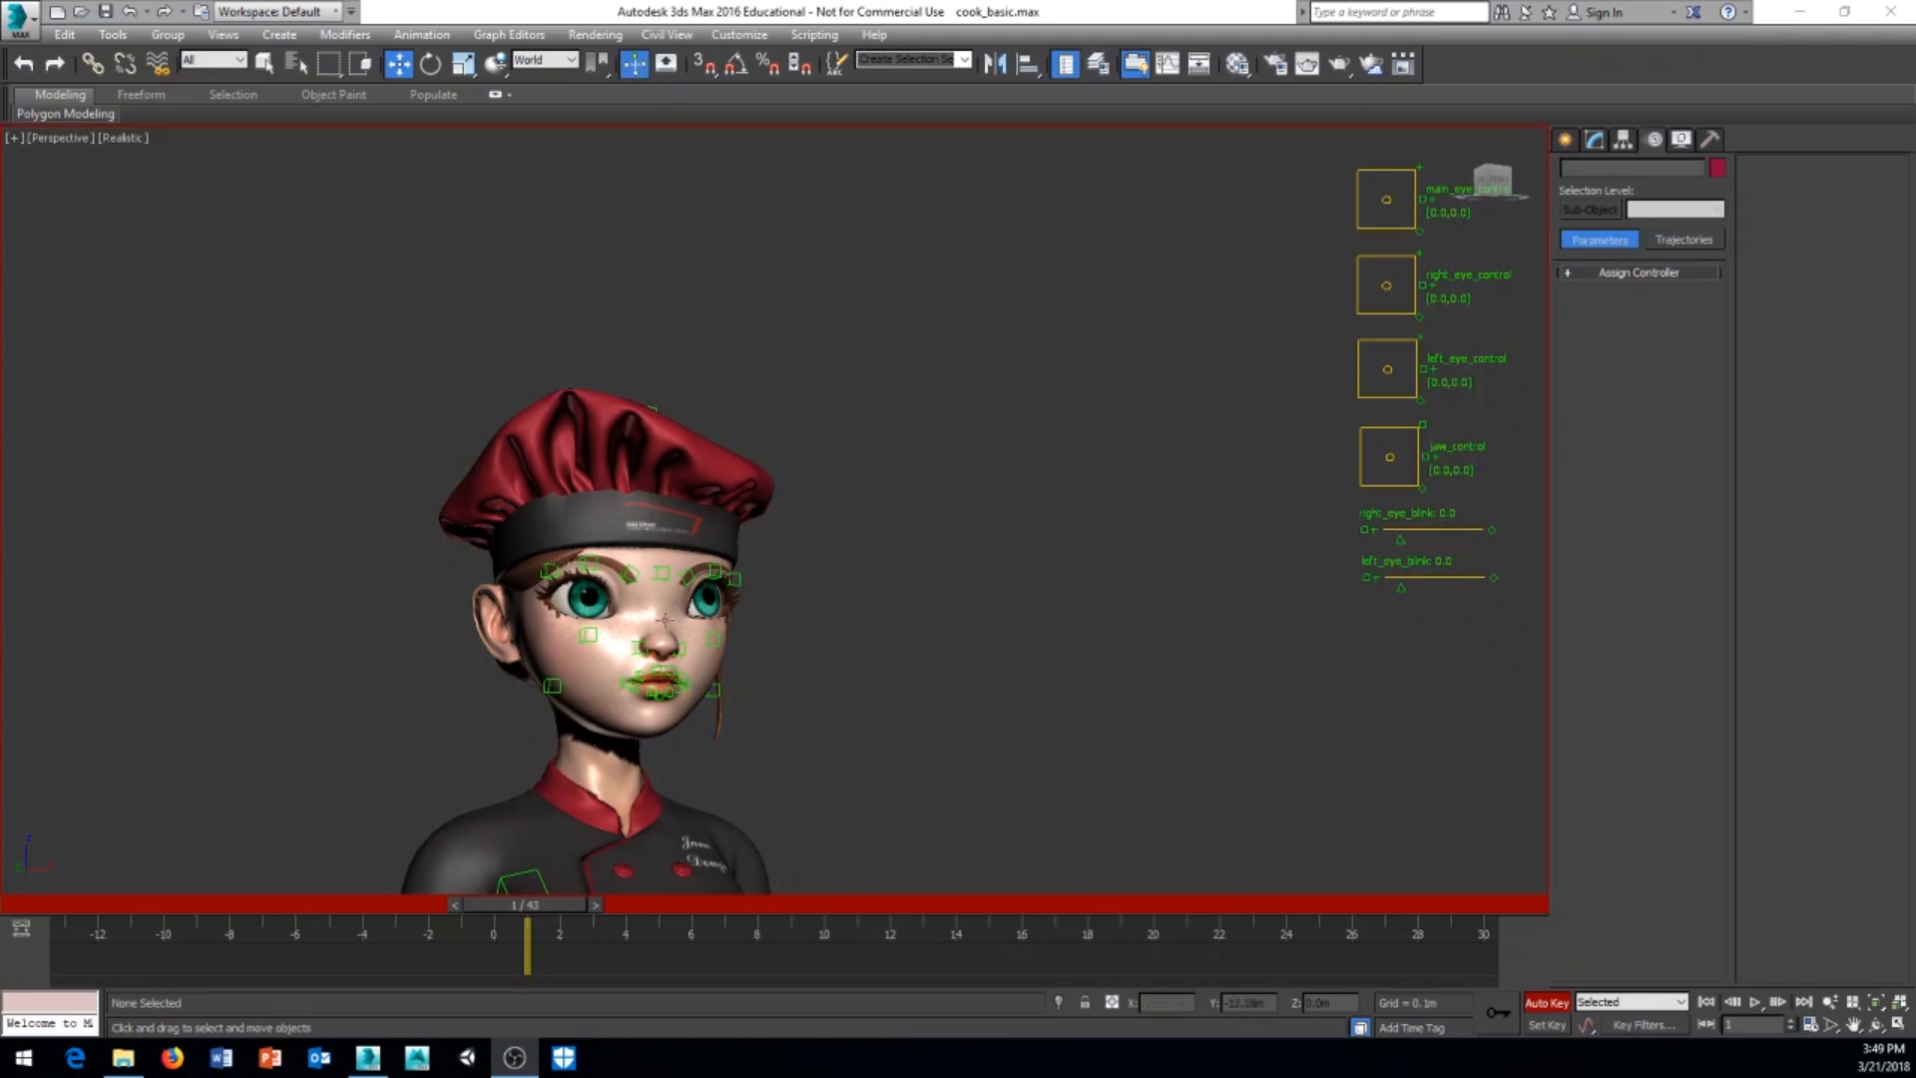
Step: Turn off Auto Key for the character scene
{"action": "scroll", "coordinate": [697, 592], "scroll_direction": "up", "scroll_amount": 6}
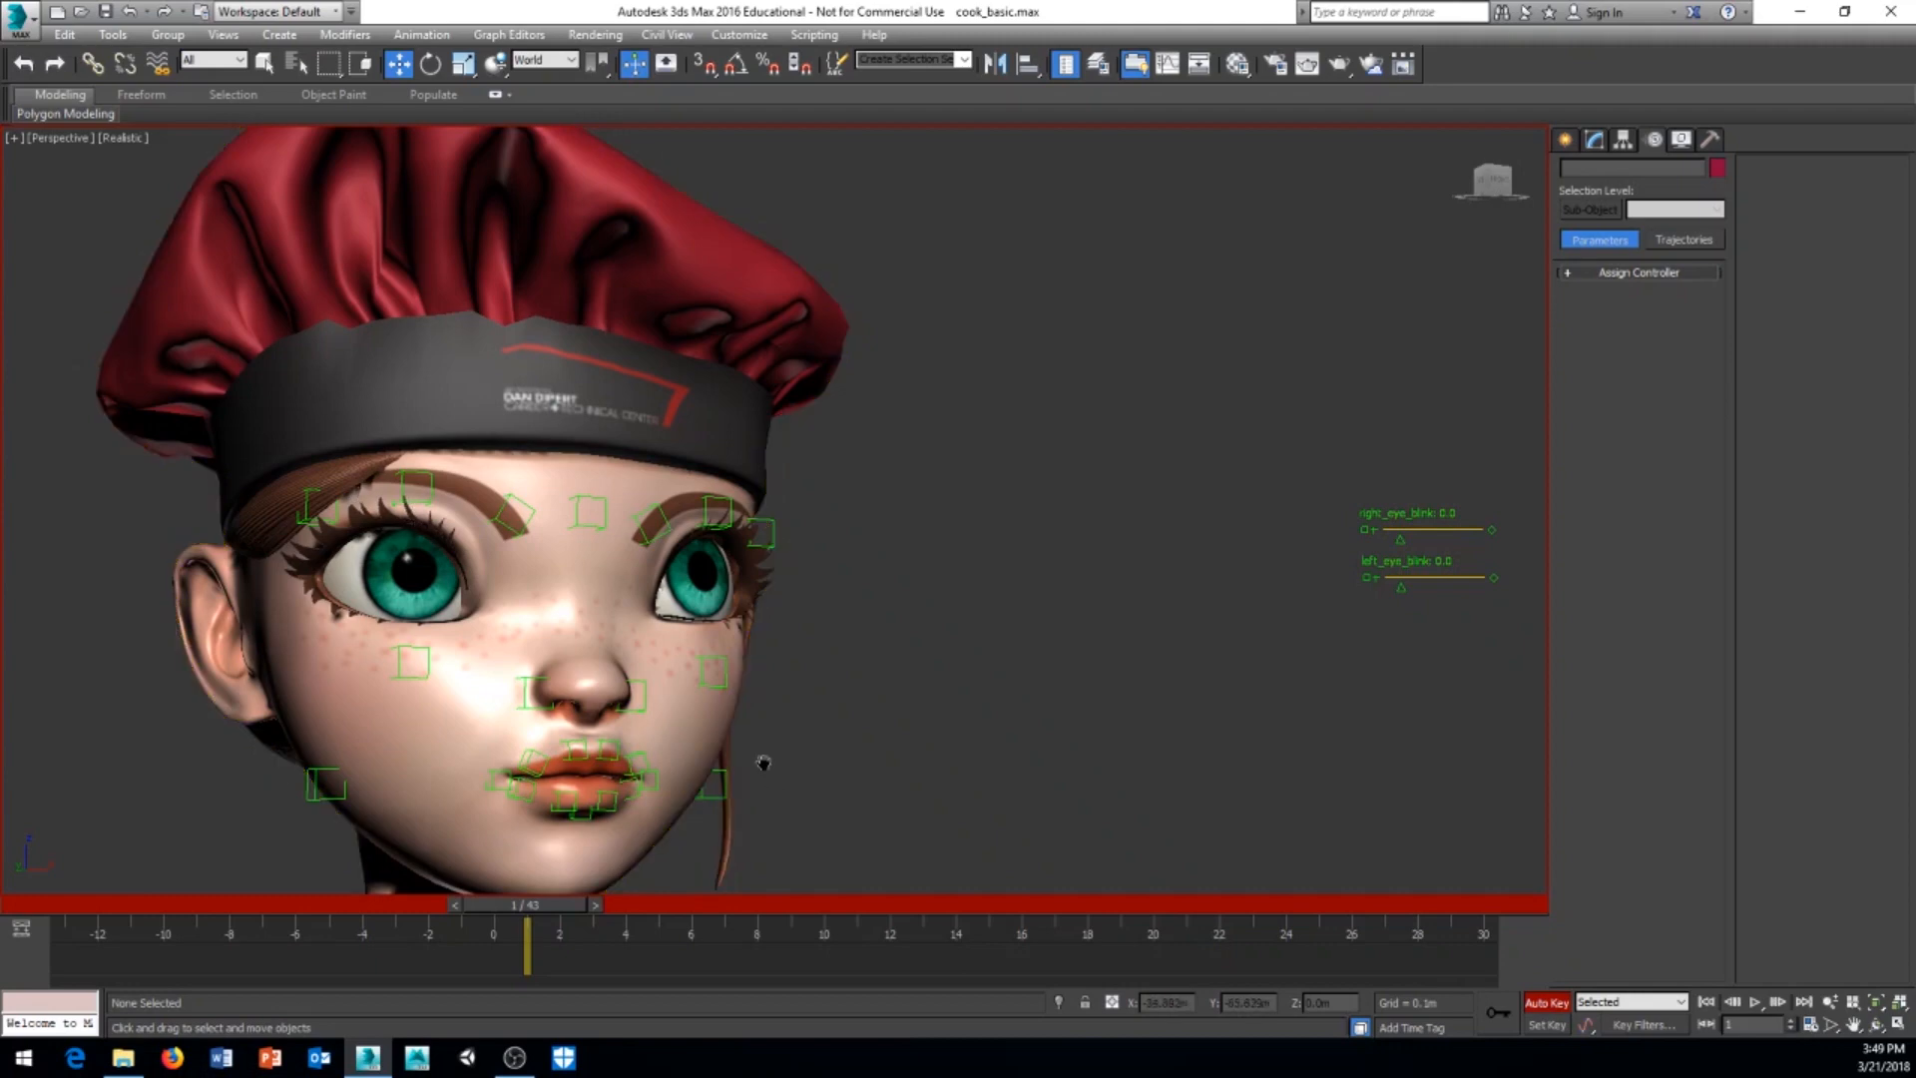
{"action": "scroll", "coordinate": [770, 720], "scroll_direction": "down", "scroll_amount": 5}
{"action": "middle_click_drag", "start_coordinate": [764, 762], "coordinate": [711, 739]}
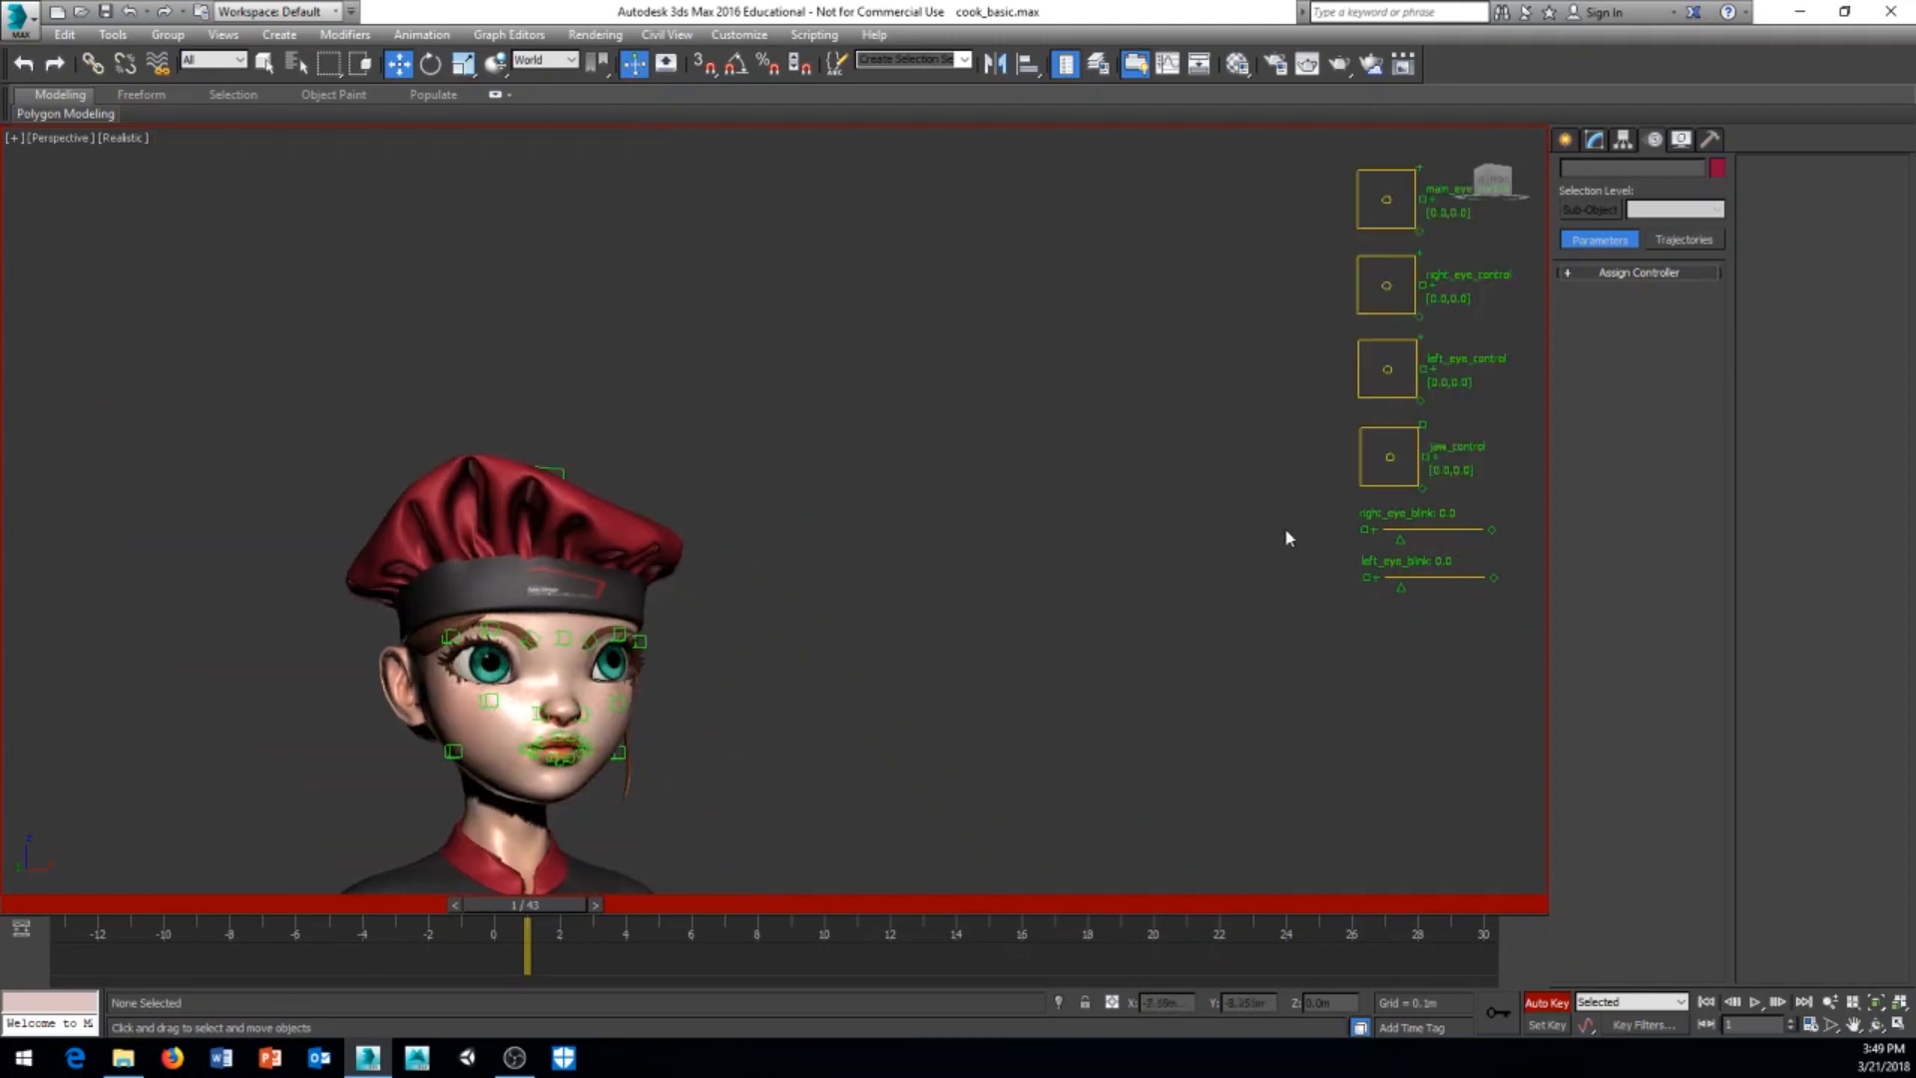
{"action": "middle_click_drag", "start_coordinate": [1285, 530], "coordinate": [1298, 506]}
{"action": "left_click", "coordinate": [1560, 1005]}
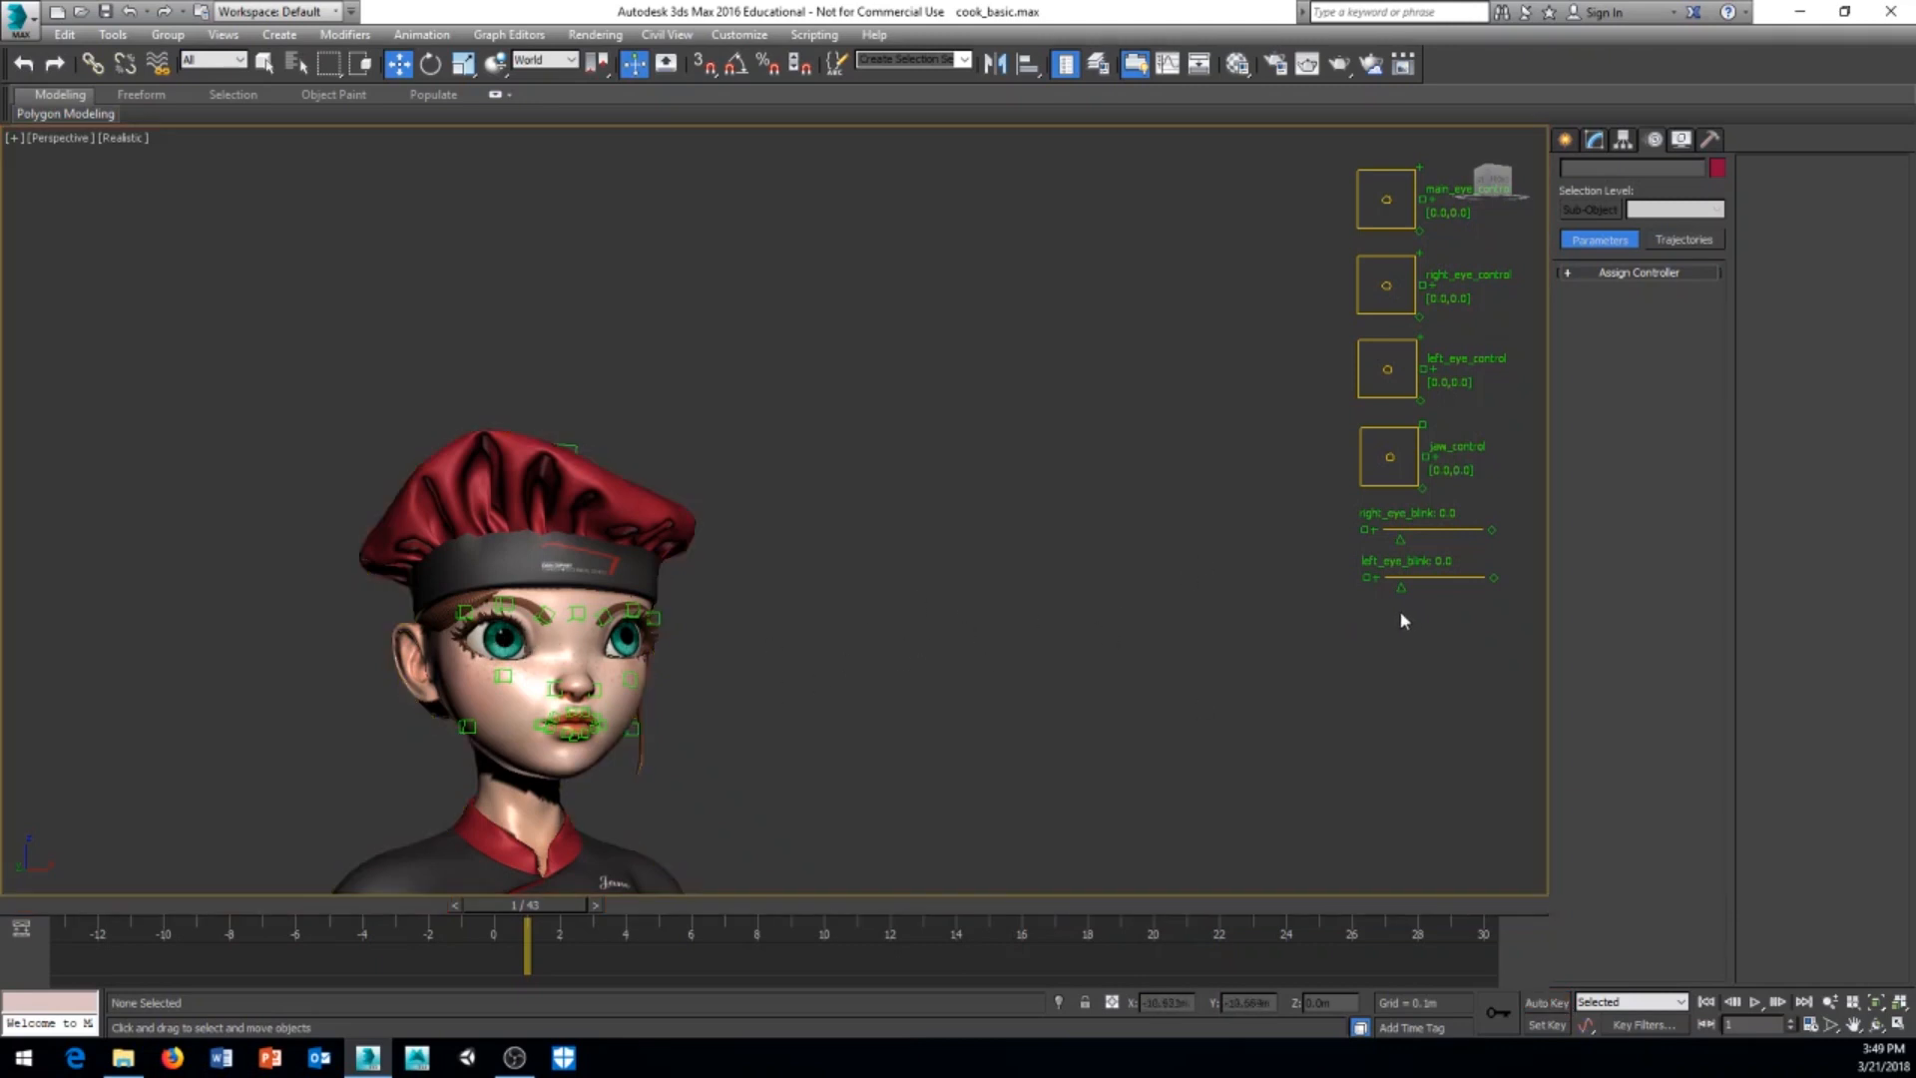
Step: Try the left eye blink, main eye and jaw controls, undoing each adjustment
{"action": "left_click_drag", "start_coordinate": [1403, 590], "coordinate": [1460, 628]}
{"action": "key", "text": "ctrl+z"}
{"action": "left_click_drag", "start_coordinate": [1388, 204], "coordinate": [1425, 240]}
{"action": "key", "text": "ctrl+z"}
{"action": "left_click_drag", "start_coordinate": [1390, 457], "coordinate": [1394, 467]}
{"action": "key", "text": "ctrl+z"}
Step: Go to frame 0 and select the right cheek helper on the face
{"action": "scroll", "coordinate": [728, 698], "scroll_direction": "up", "scroll_amount": 5}
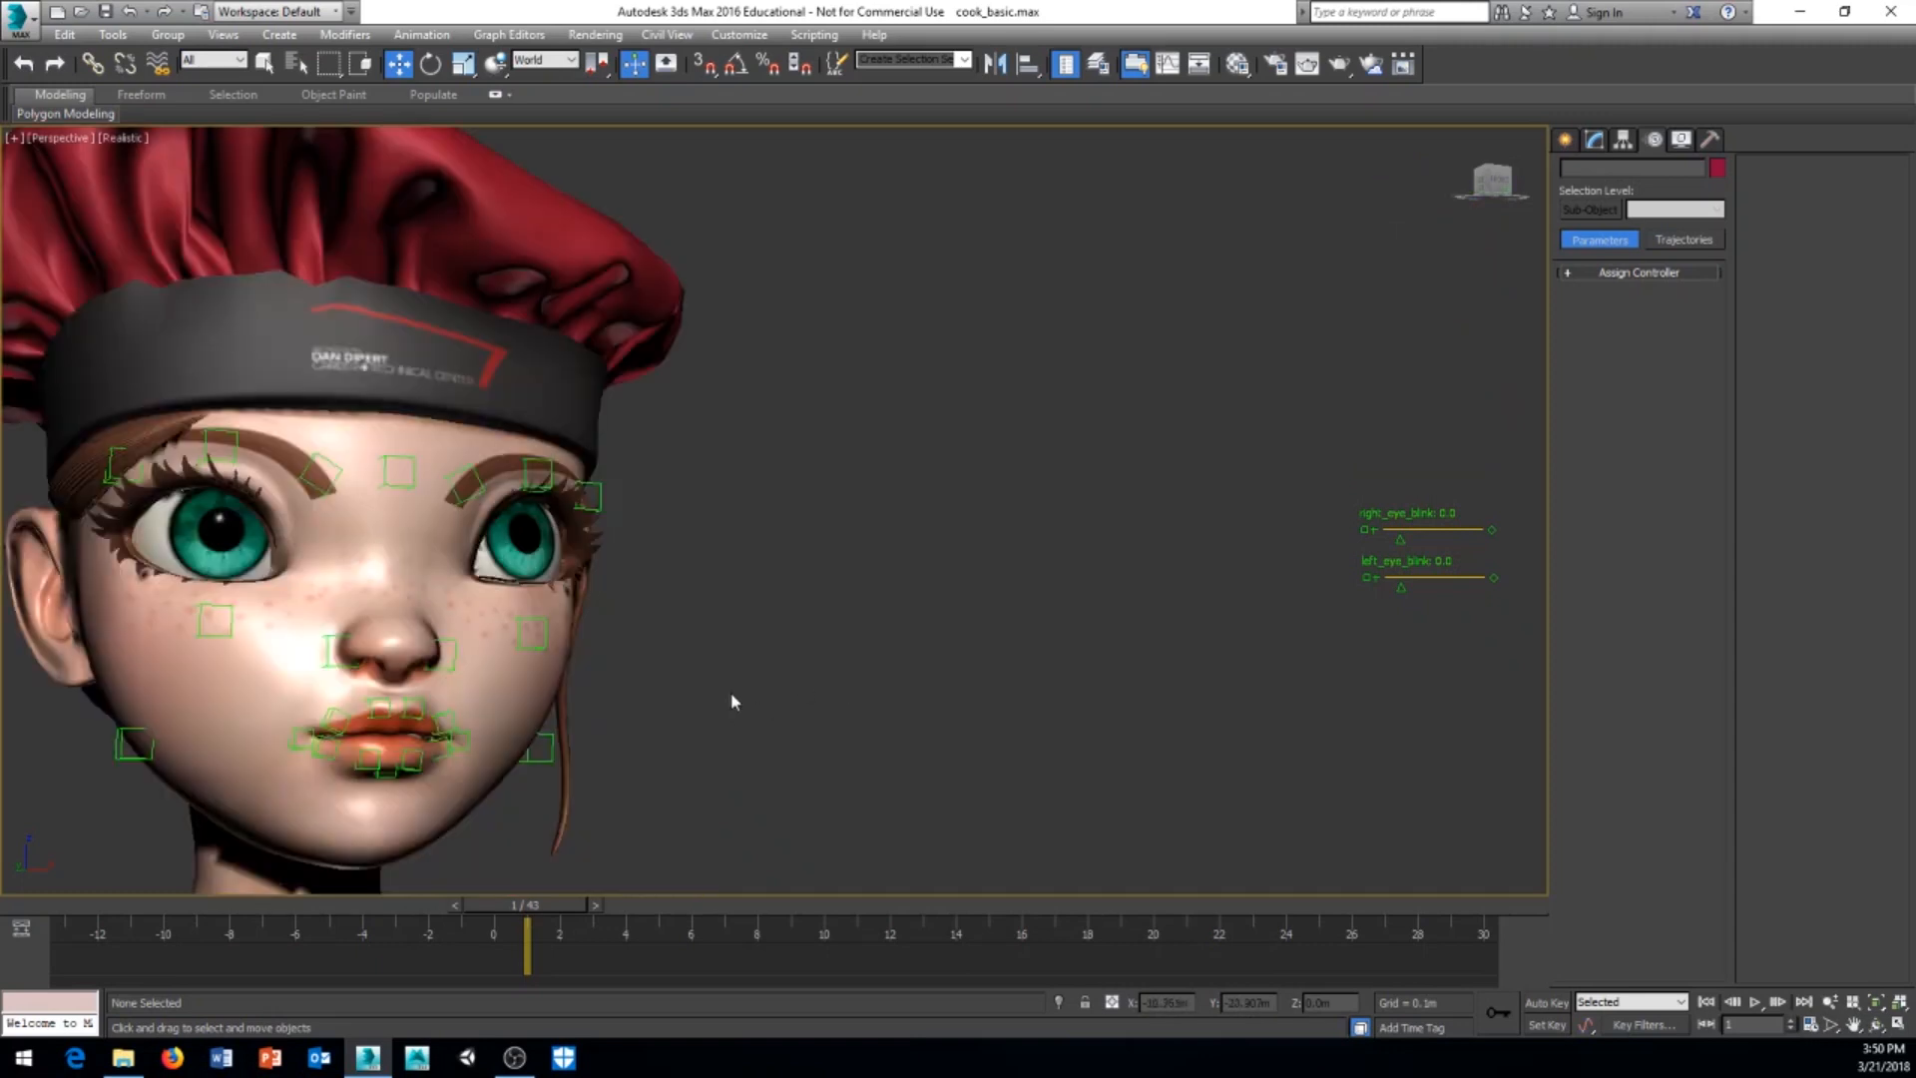
{"action": "middle_click_drag", "start_coordinate": [722, 662], "coordinate": [918, 723]}
{"action": "scroll", "coordinate": [824, 676], "scroll_direction": "down", "scroll_amount": 5}
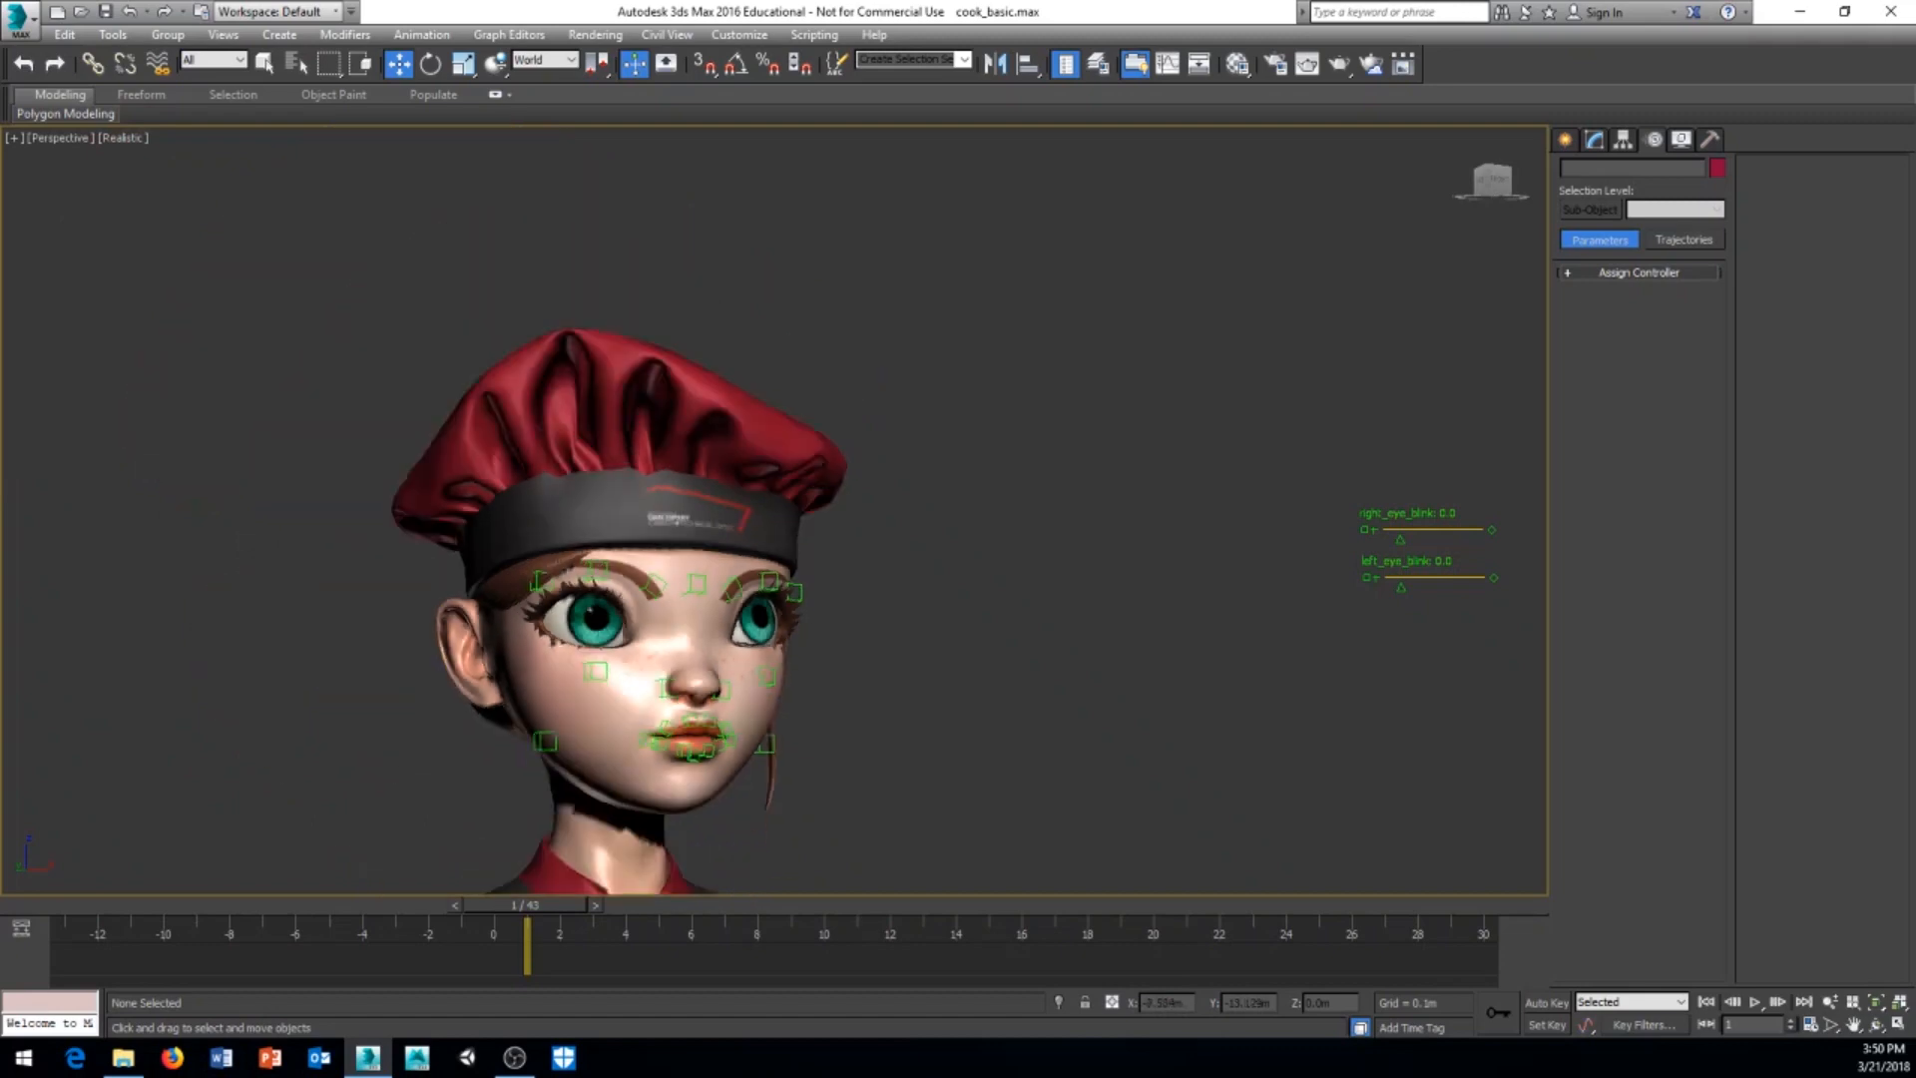
{"action": "middle_click_drag", "start_coordinate": [824, 676], "coordinate": [781, 691]}
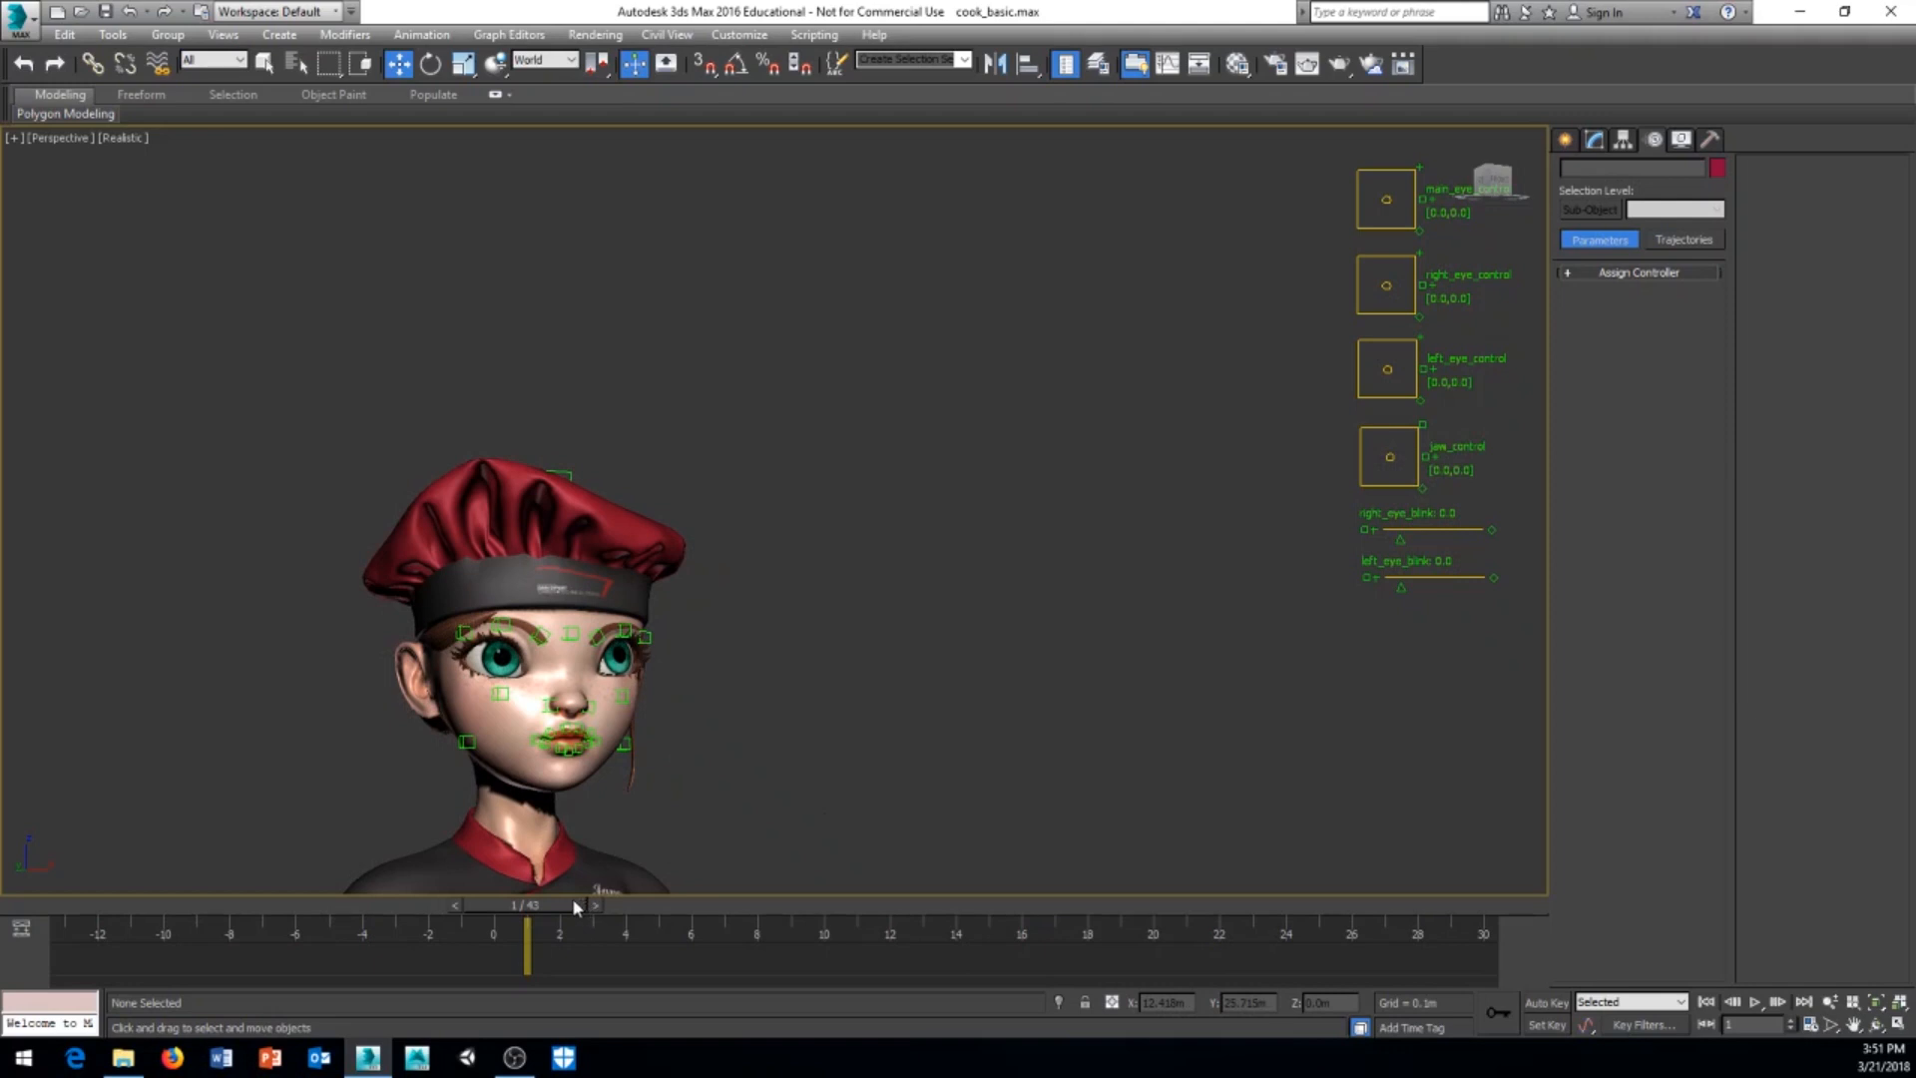
{"action": "left_click_drag", "start_coordinate": [572, 896], "coordinate": [518, 965]}
{"action": "key", "text": "w"}
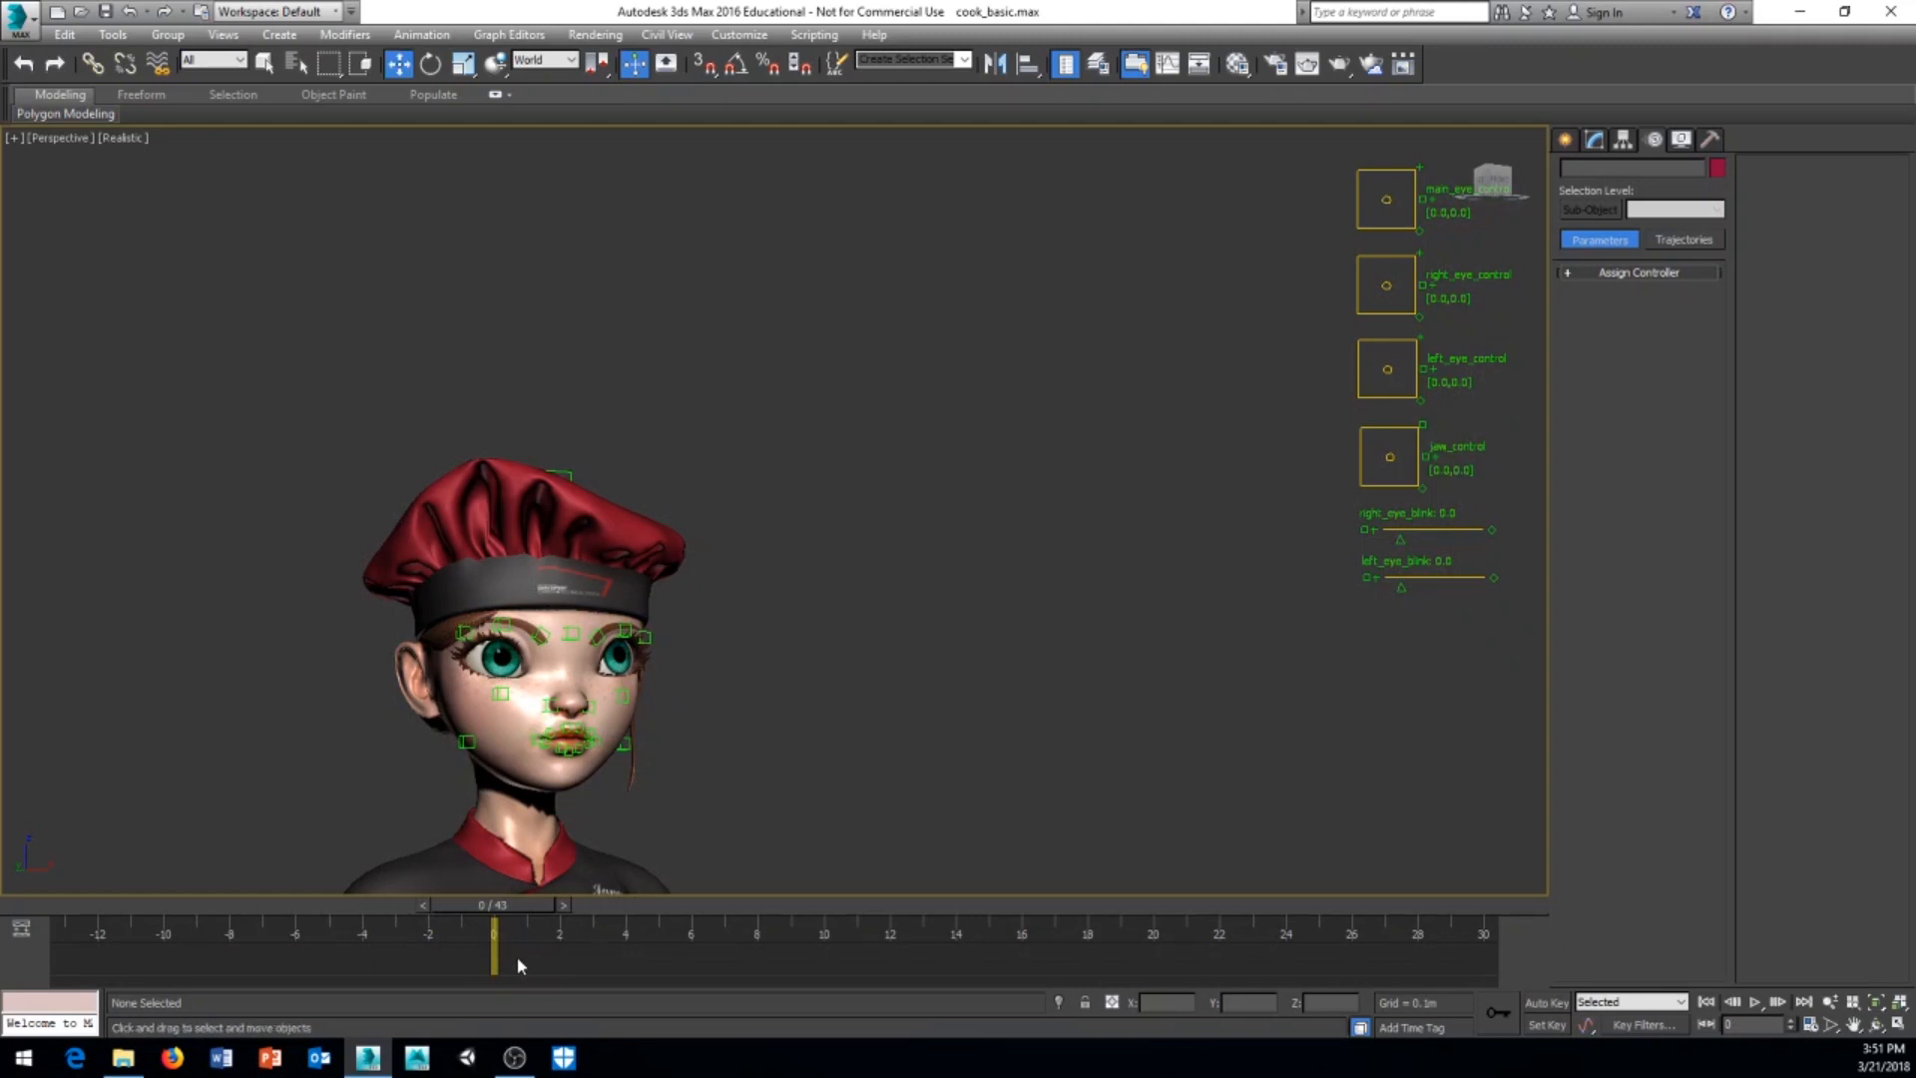
{"action": "left_click", "coordinate": [466, 741]}
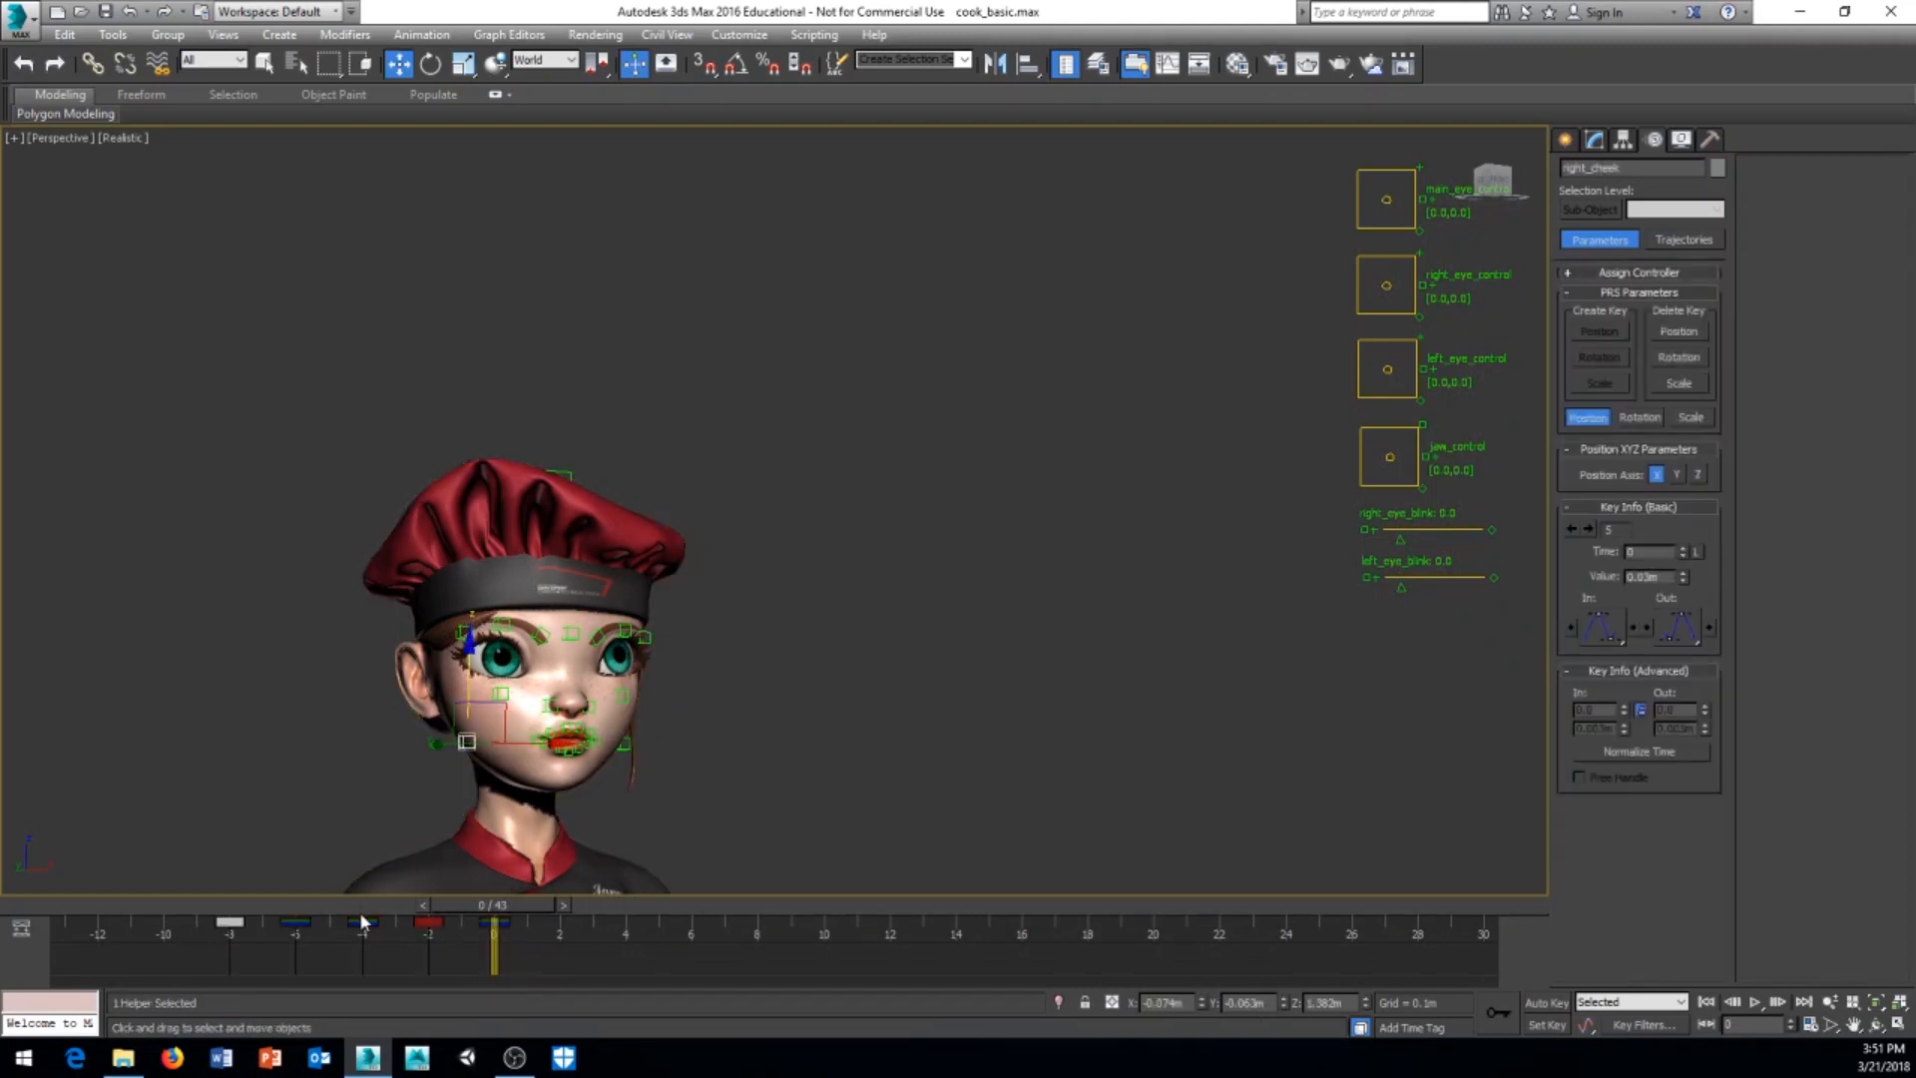
Step: Scrub back from frame 0 to examine the happy pose at frame -2 and the AHH pose at frame -6
{"action": "mouse_move", "coordinate": [511, 908]}
{"action": "left_mouse_down"}
{"action": "mouse_move", "coordinate": [428, 918]}
{"action": "mouse_move", "coordinate": [492, 920]}
{"action": "left_mouse_up"}
{"action": "key", "text": "w"}
{"action": "mouse_move", "coordinate": [509, 908]}
{"action": "left_mouse_down"}
{"action": "mouse_move", "coordinate": [416, 910]}
{"action": "mouse_move", "coordinate": [473, 910]}
{"action": "left_mouse_up"}
{"action": "scroll", "coordinate": [649, 798], "scroll_direction": "up", "scroll_amount": 6}
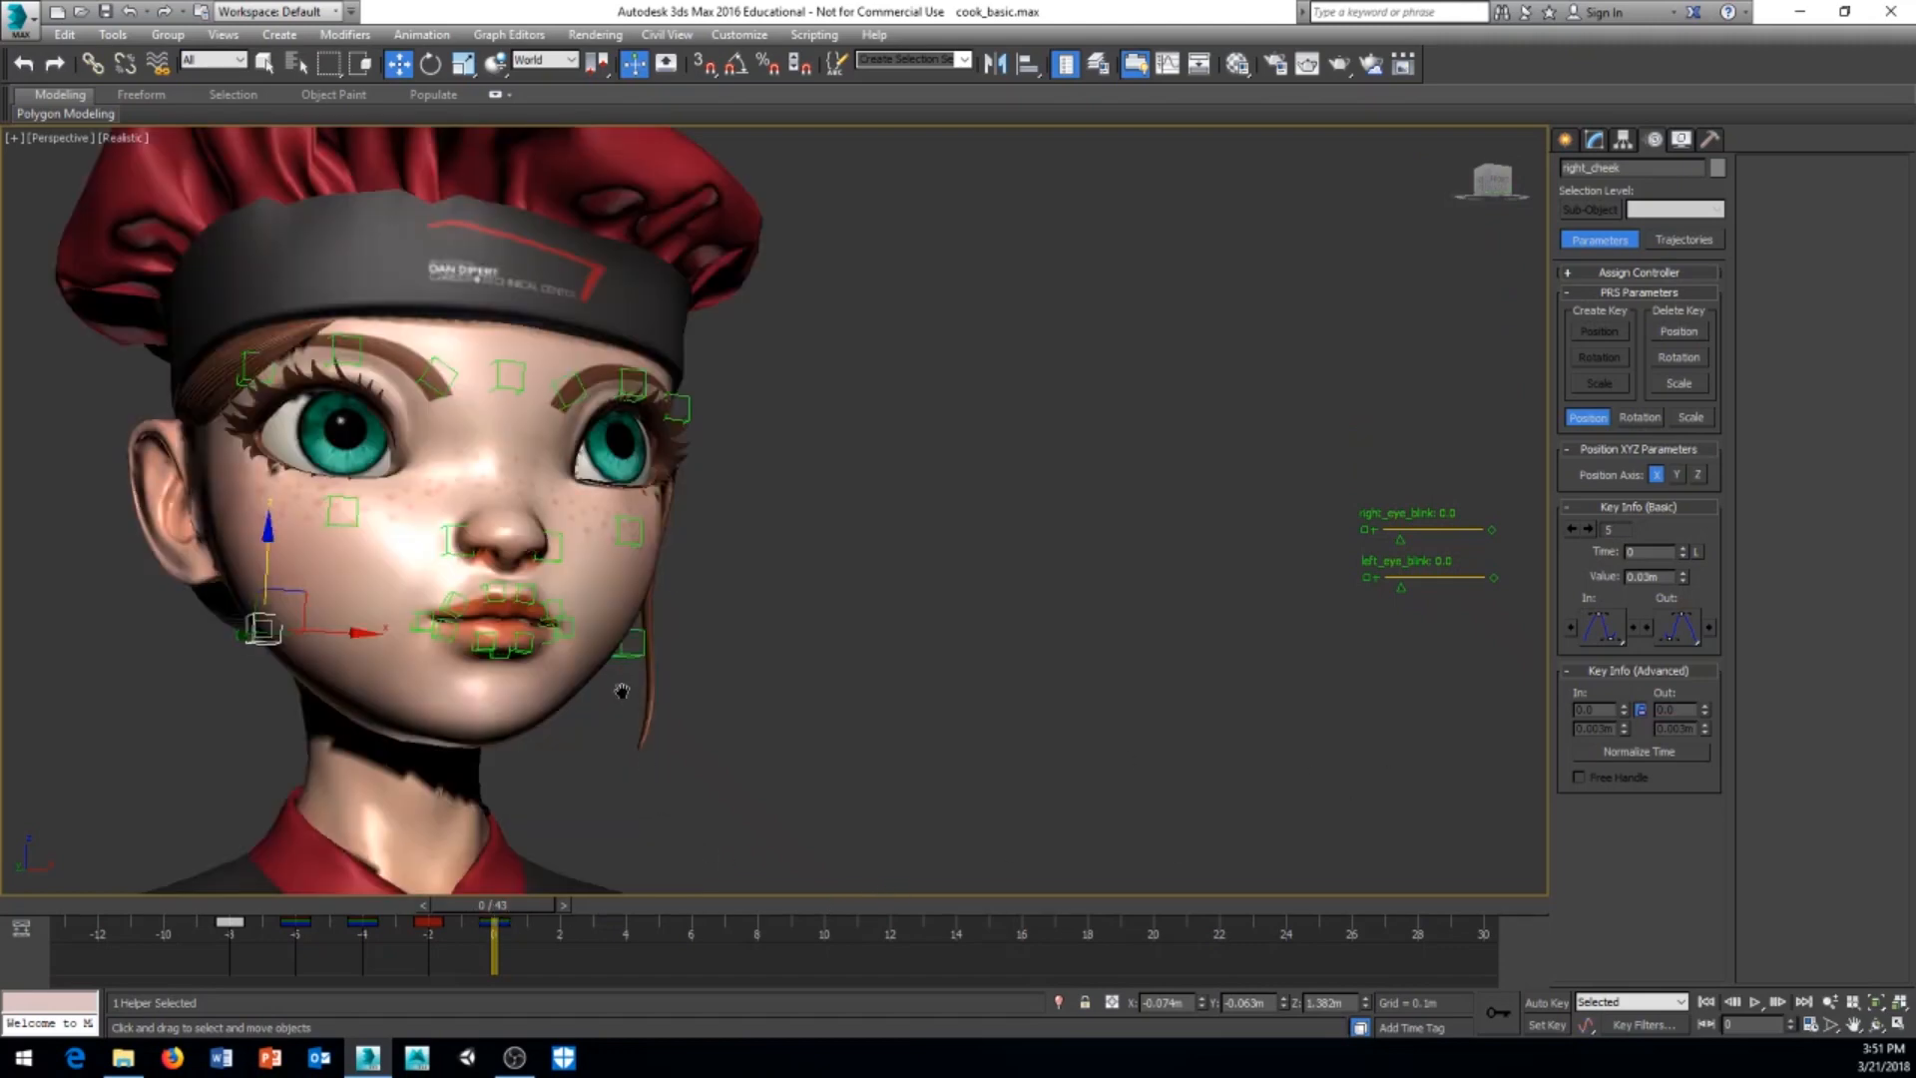
{"action": "middle_click_drag", "start_coordinate": [622, 690], "coordinate": [533, 872]}
{"action": "left_click_drag", "start_coordinate": [522, 904], "coordinate": [459, 904]}
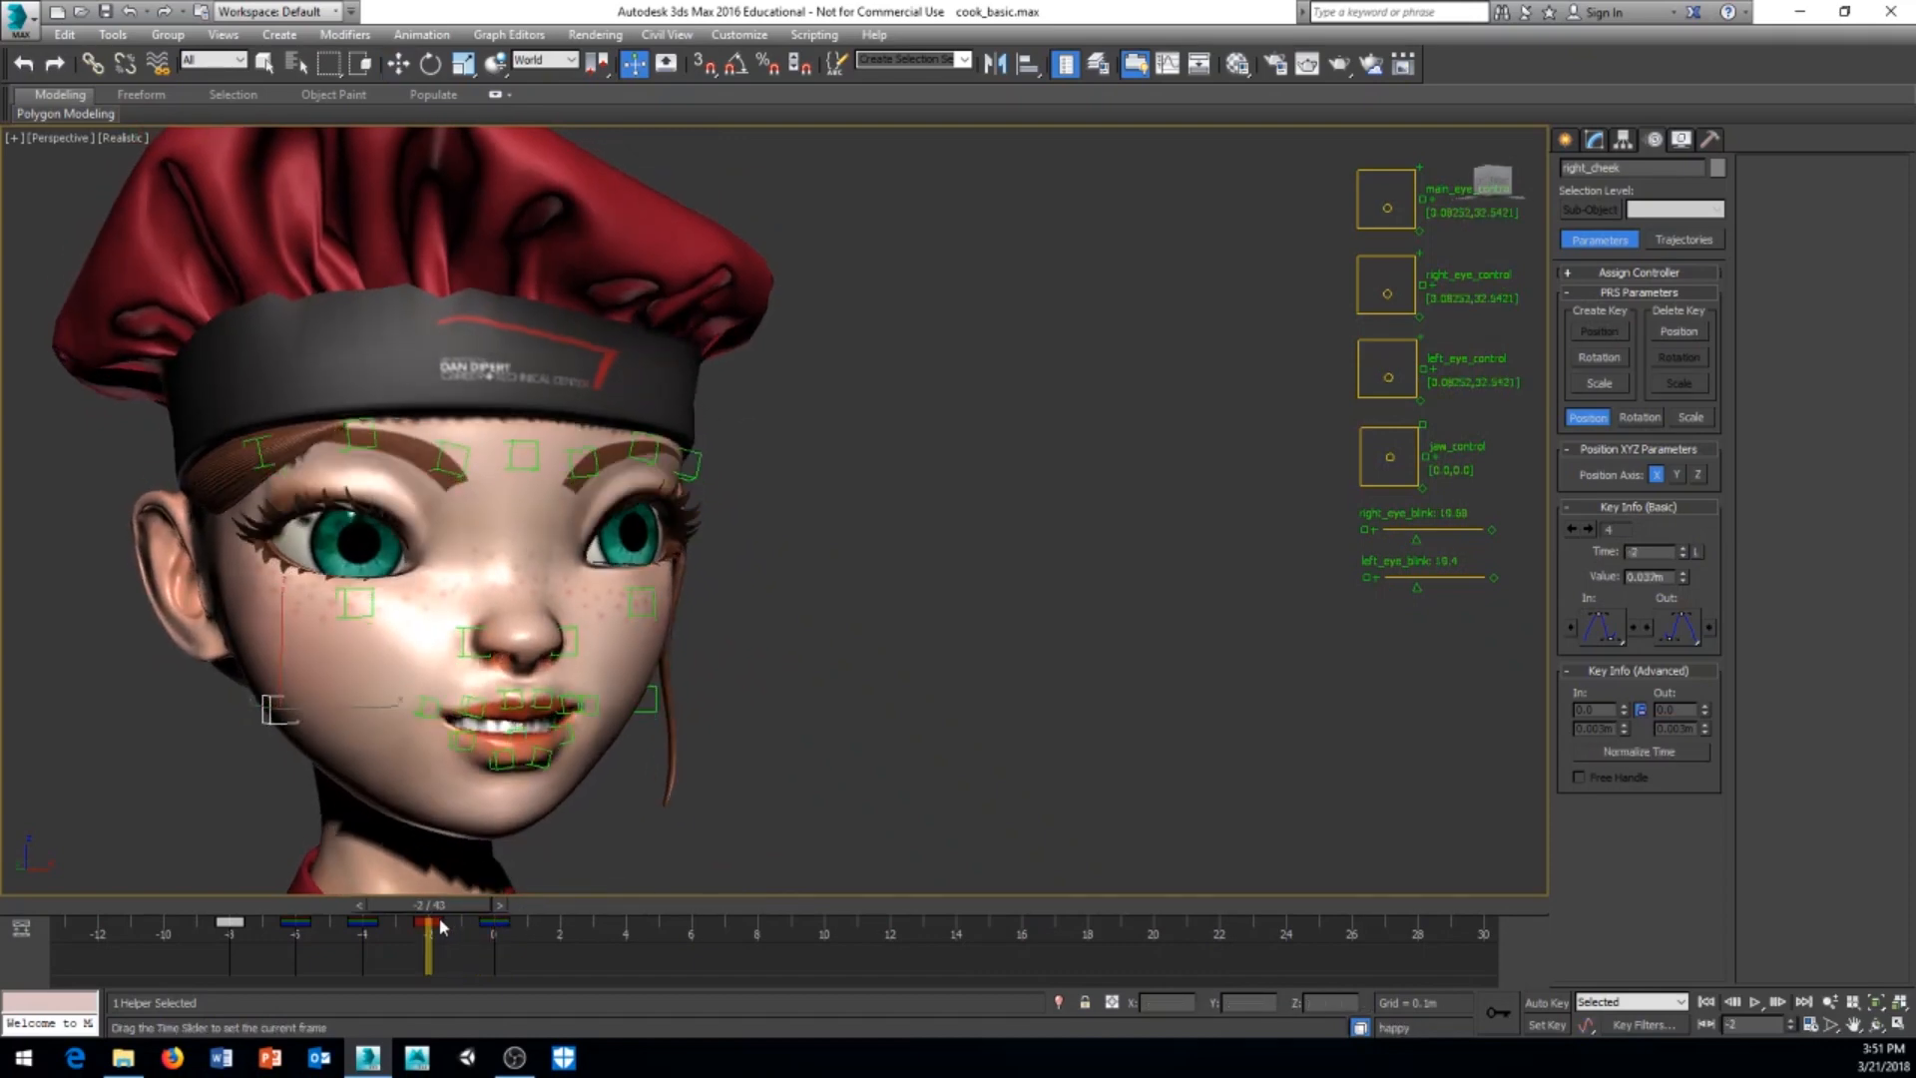
{"action": "middle_click_drag", "start_coordinate": [676, 808], "coordinate": [711, 771]}
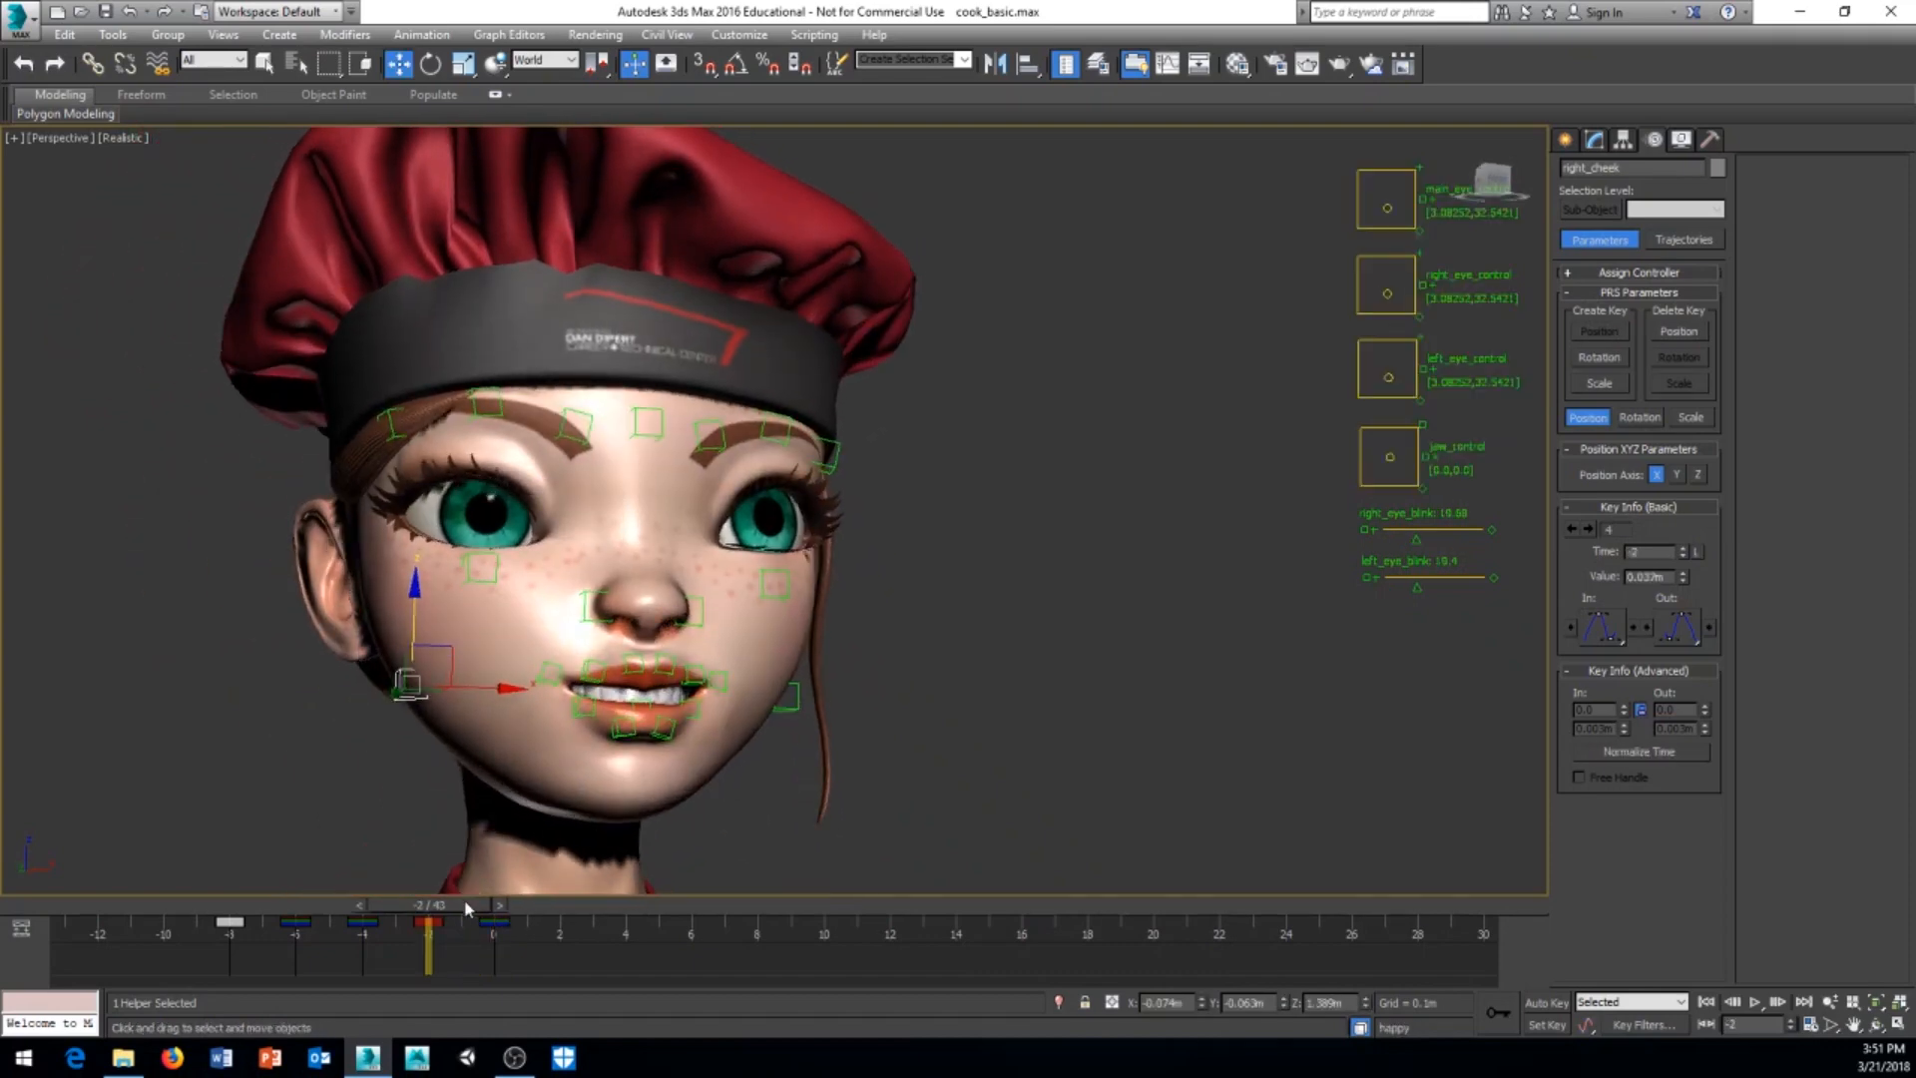
{"action": "left_click_drag", "start_coordinate": [452, 904], "coordinate": [292, 930]}
{"action": "middle_click_drag", "start_coordinate": [569, 699], "coordinate": [581, 737], "text": "alt"}
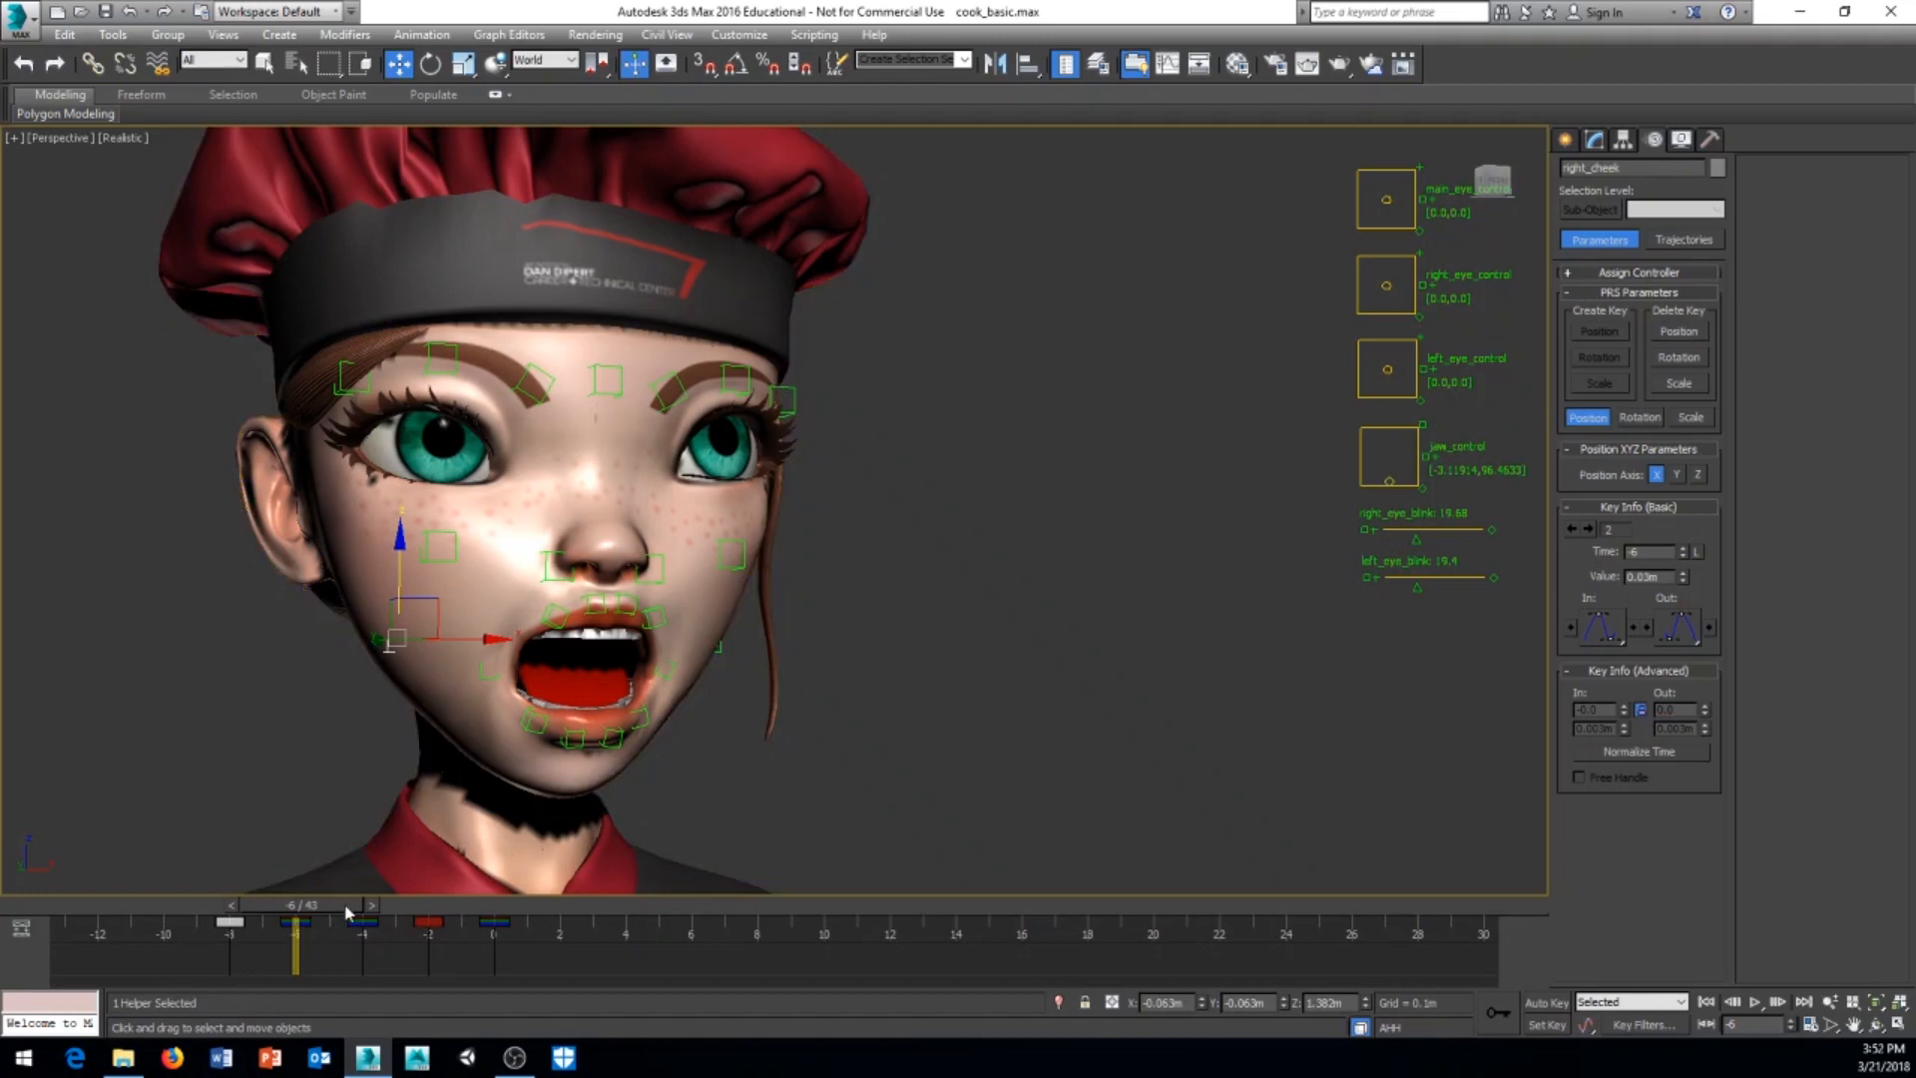
Step: Scrub back to frames -10 and -12 to examine the face before the first keyed pose
{"action": "left_click_drag", "start_coordinate": [304, 912], "coordinate": [183, 942]}
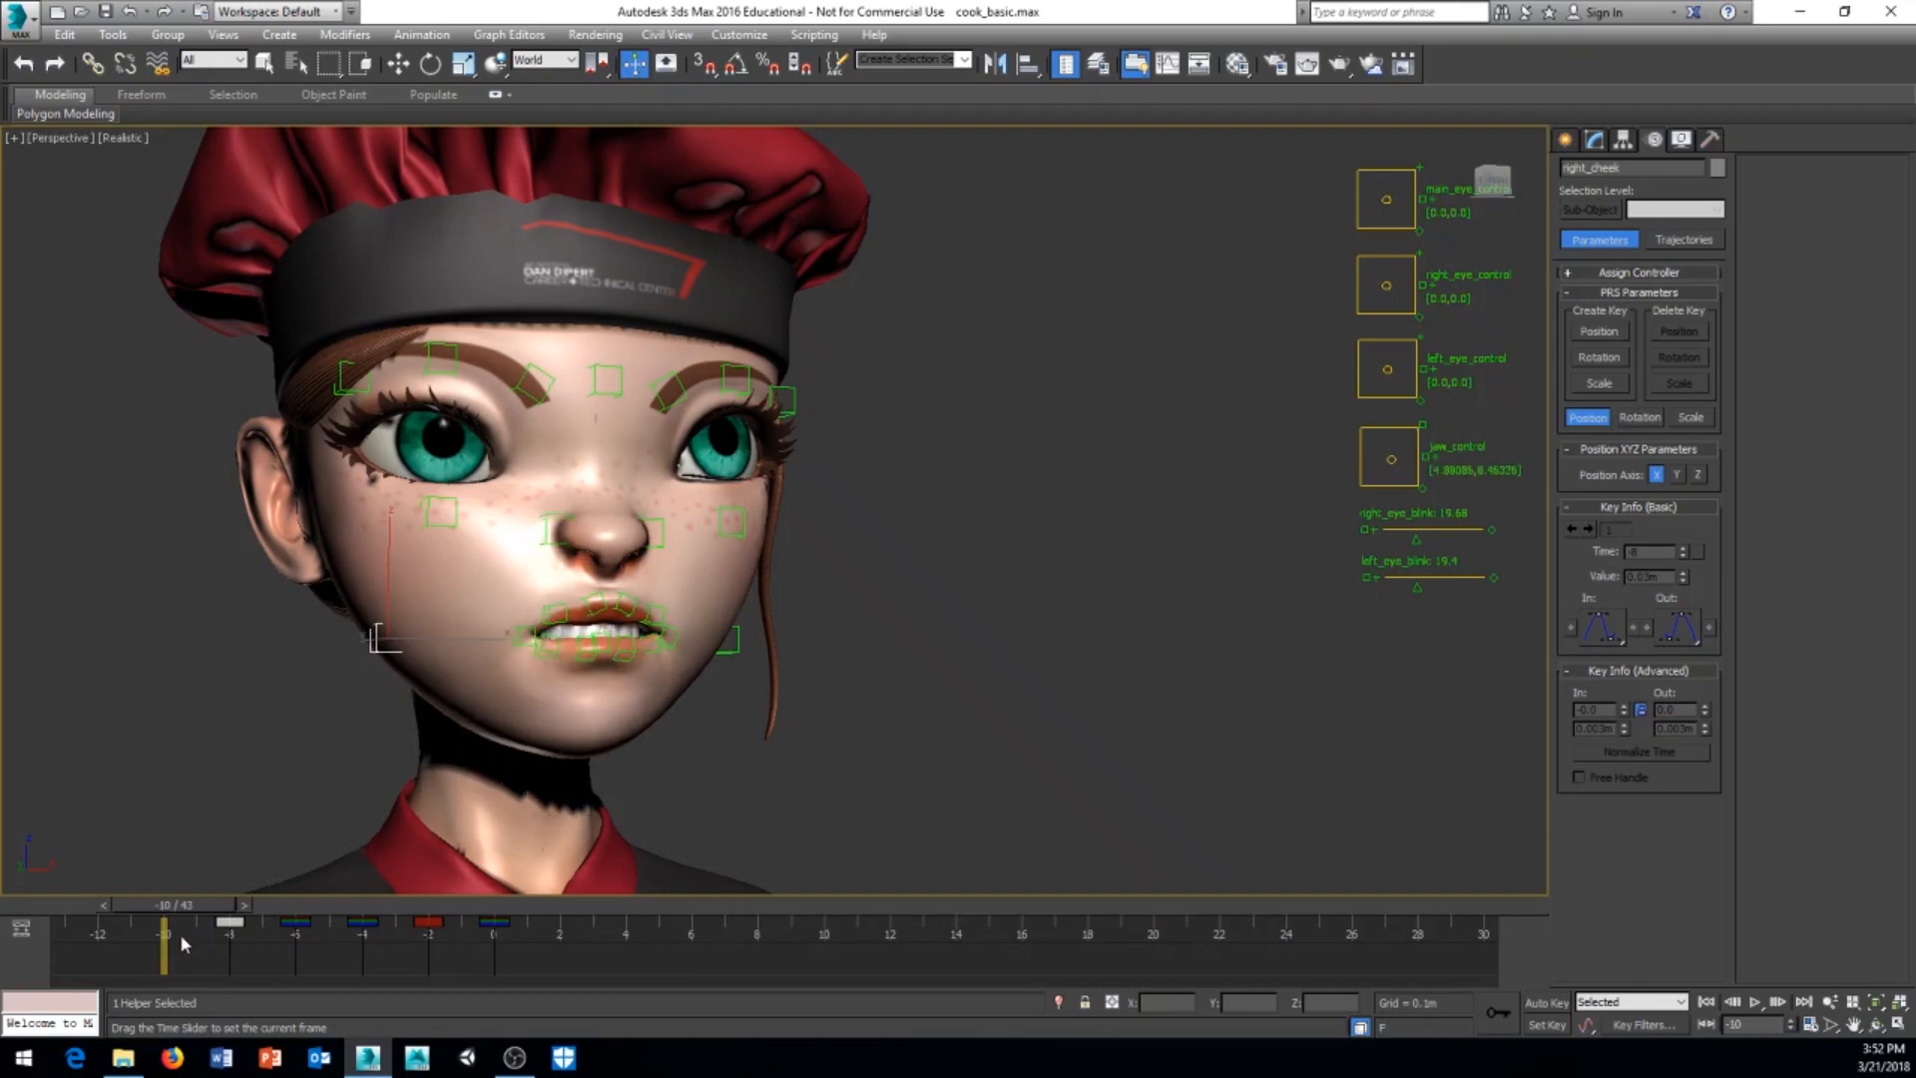
{"action": "key", "text": "w"}
{"action": "middle_click_drag", "start_coordinate": [740, 774], "coordinate": [775, 758]}
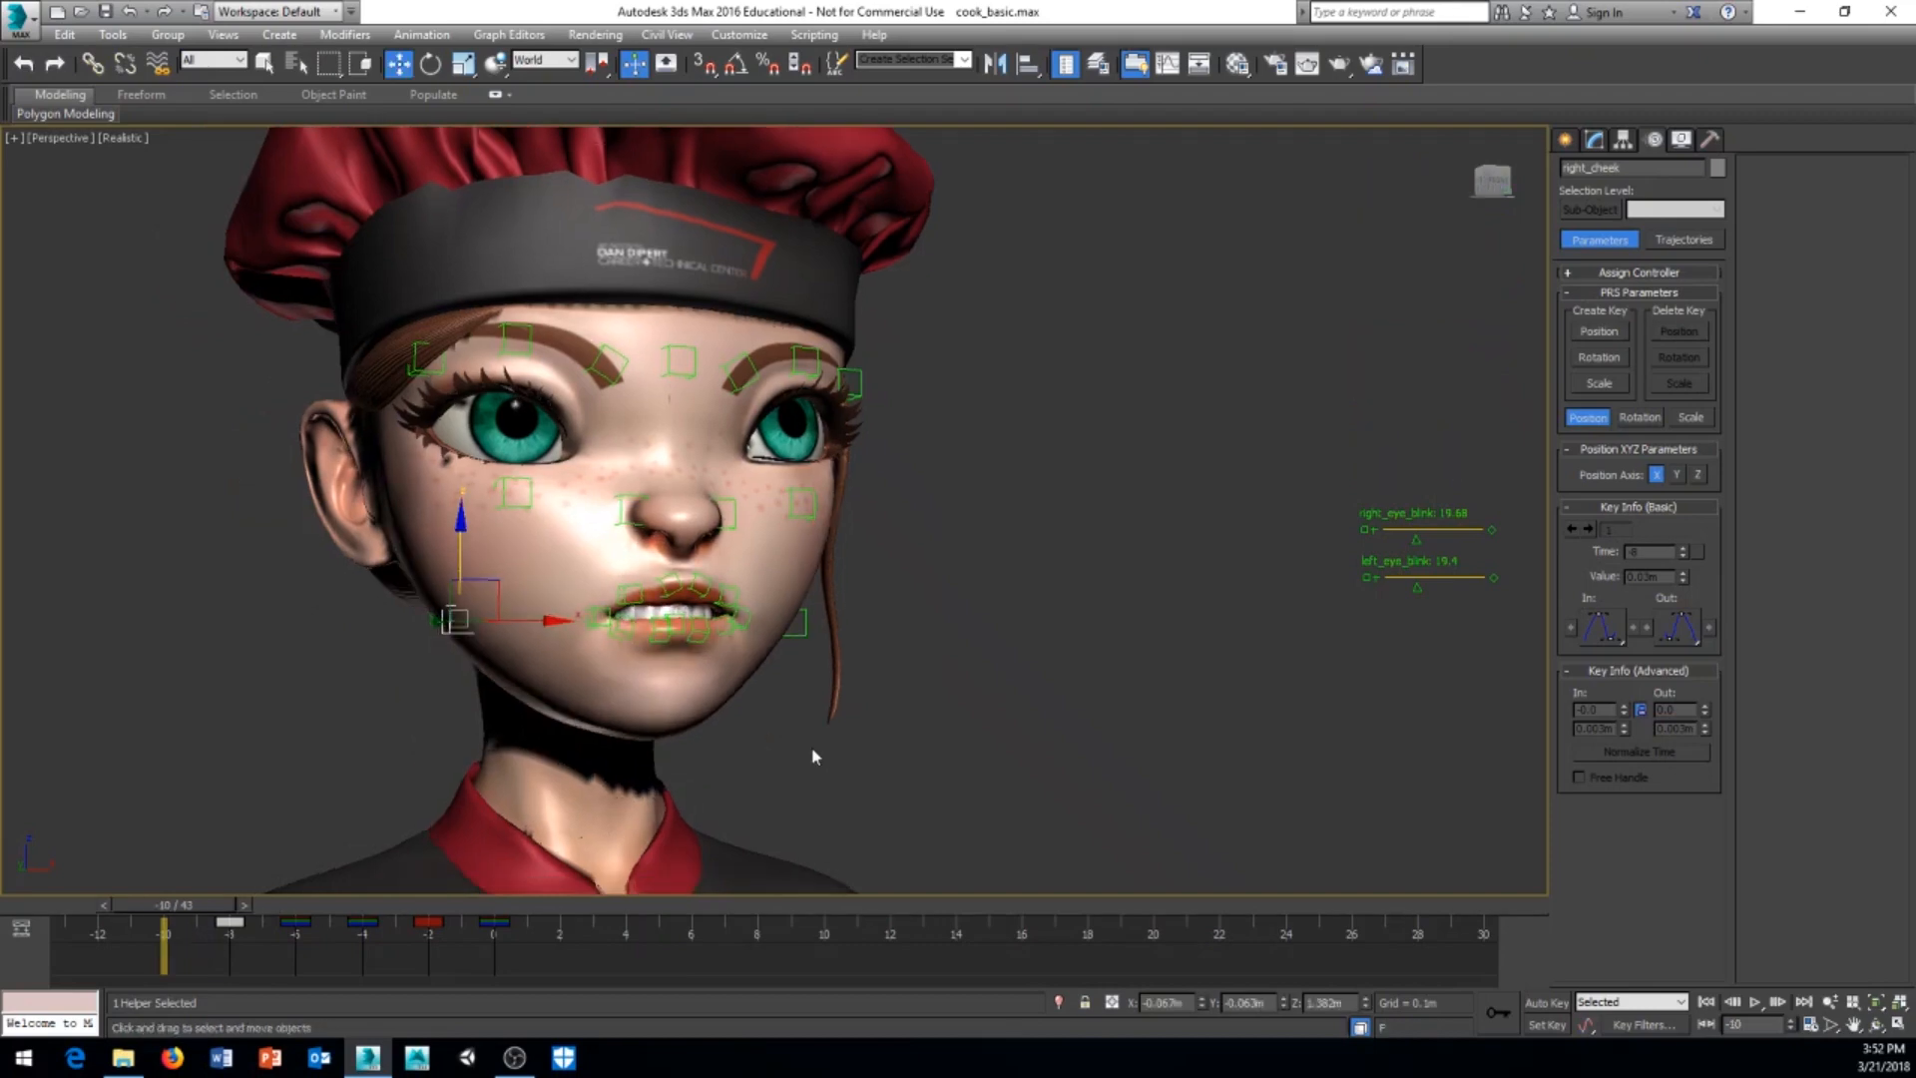
{"action": "middle_click_drag", "start_coordinate": [948, 769], "coordinate": [954, 764]}
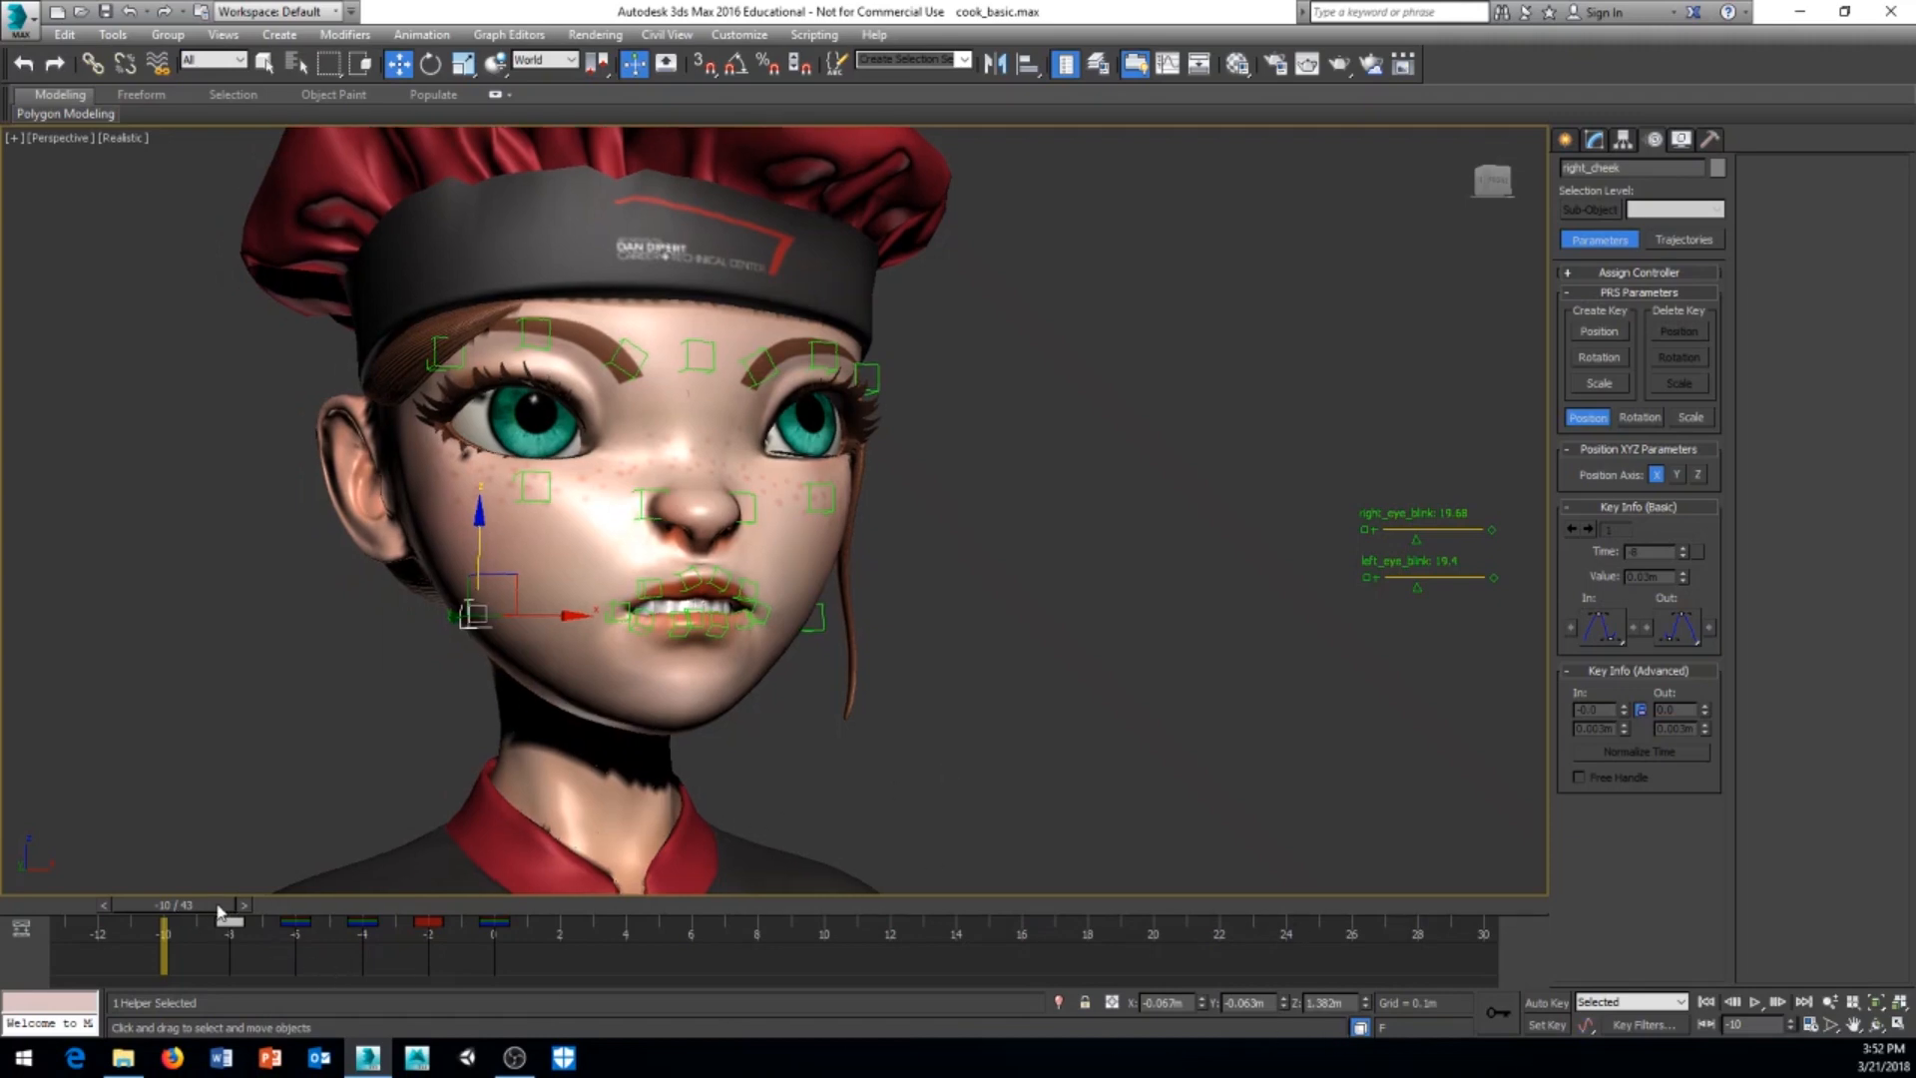
{"action": "middle_click_drag", "start_coordinate": [377, 774], "coordinate": [339, 828]}
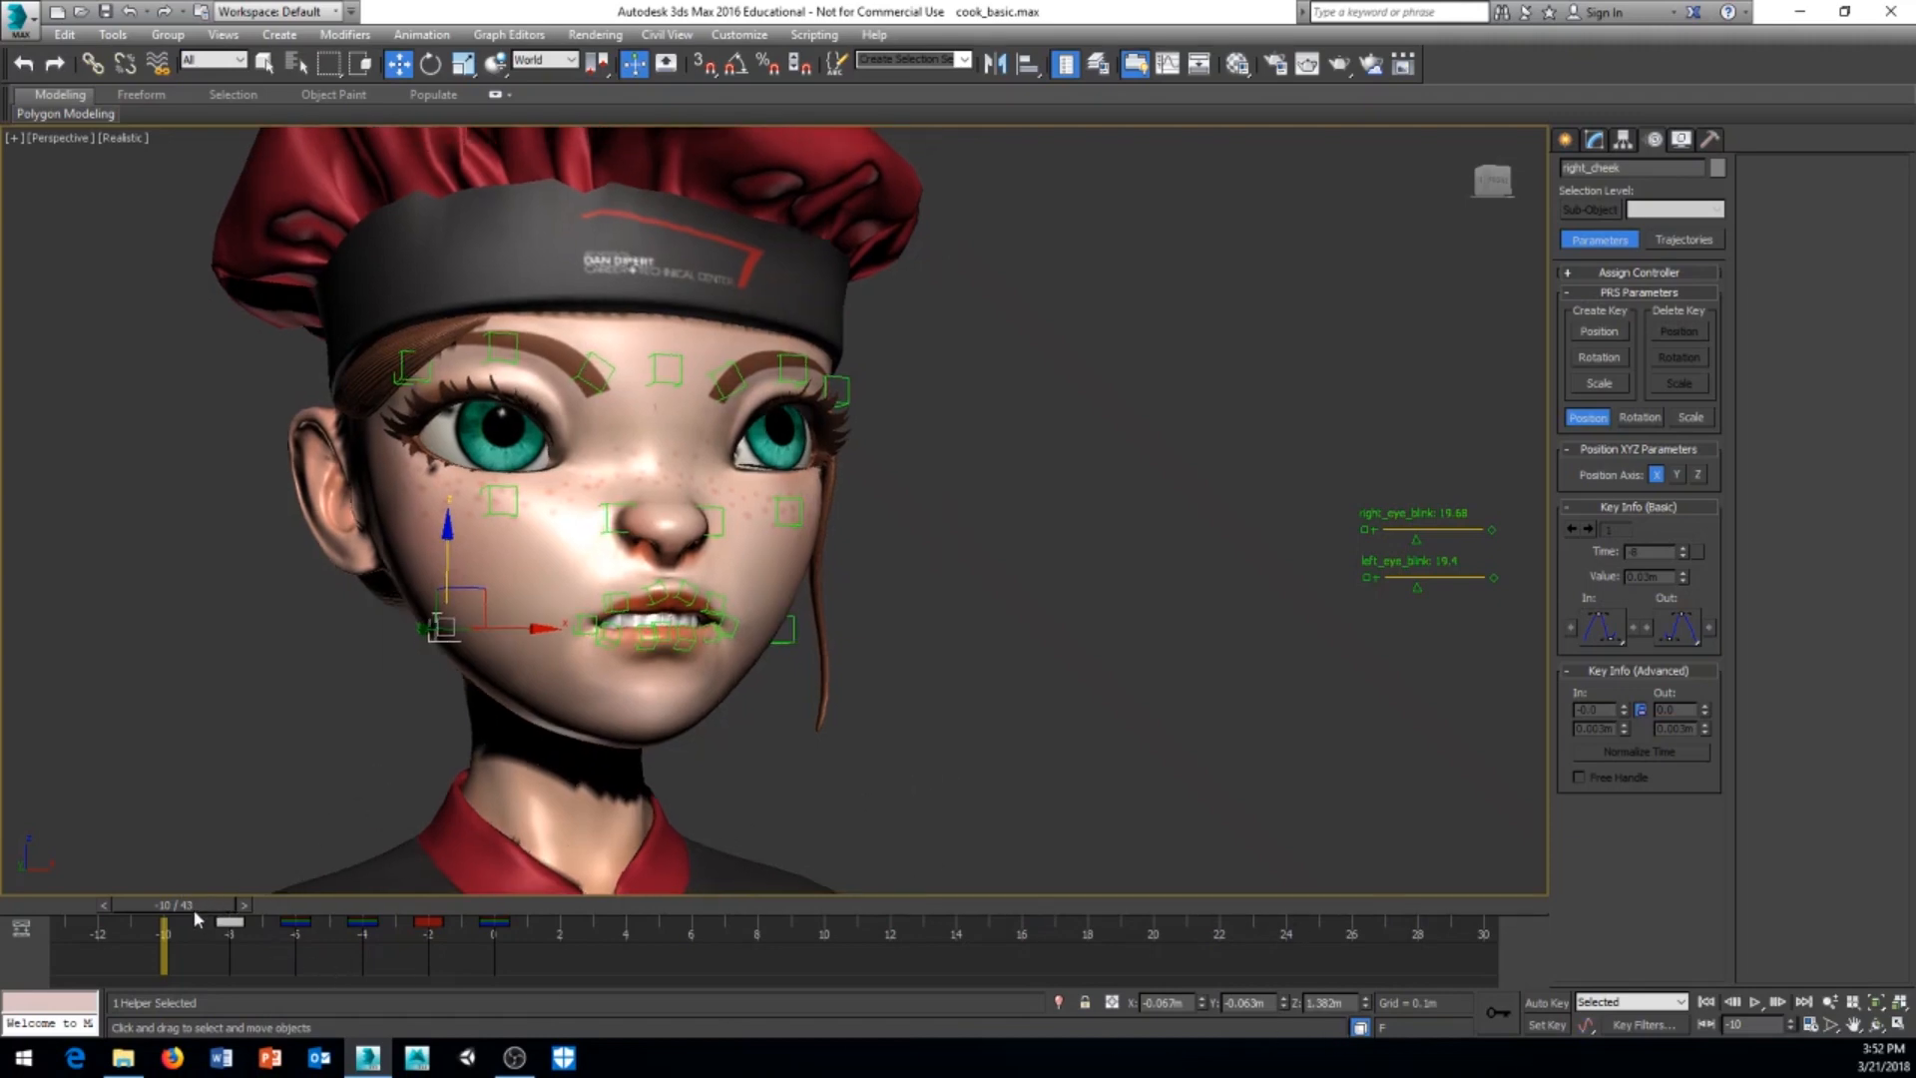
{"action": "left_click_drag", "start_coordinate": [185, 906], "coordinate": [95, 923]}
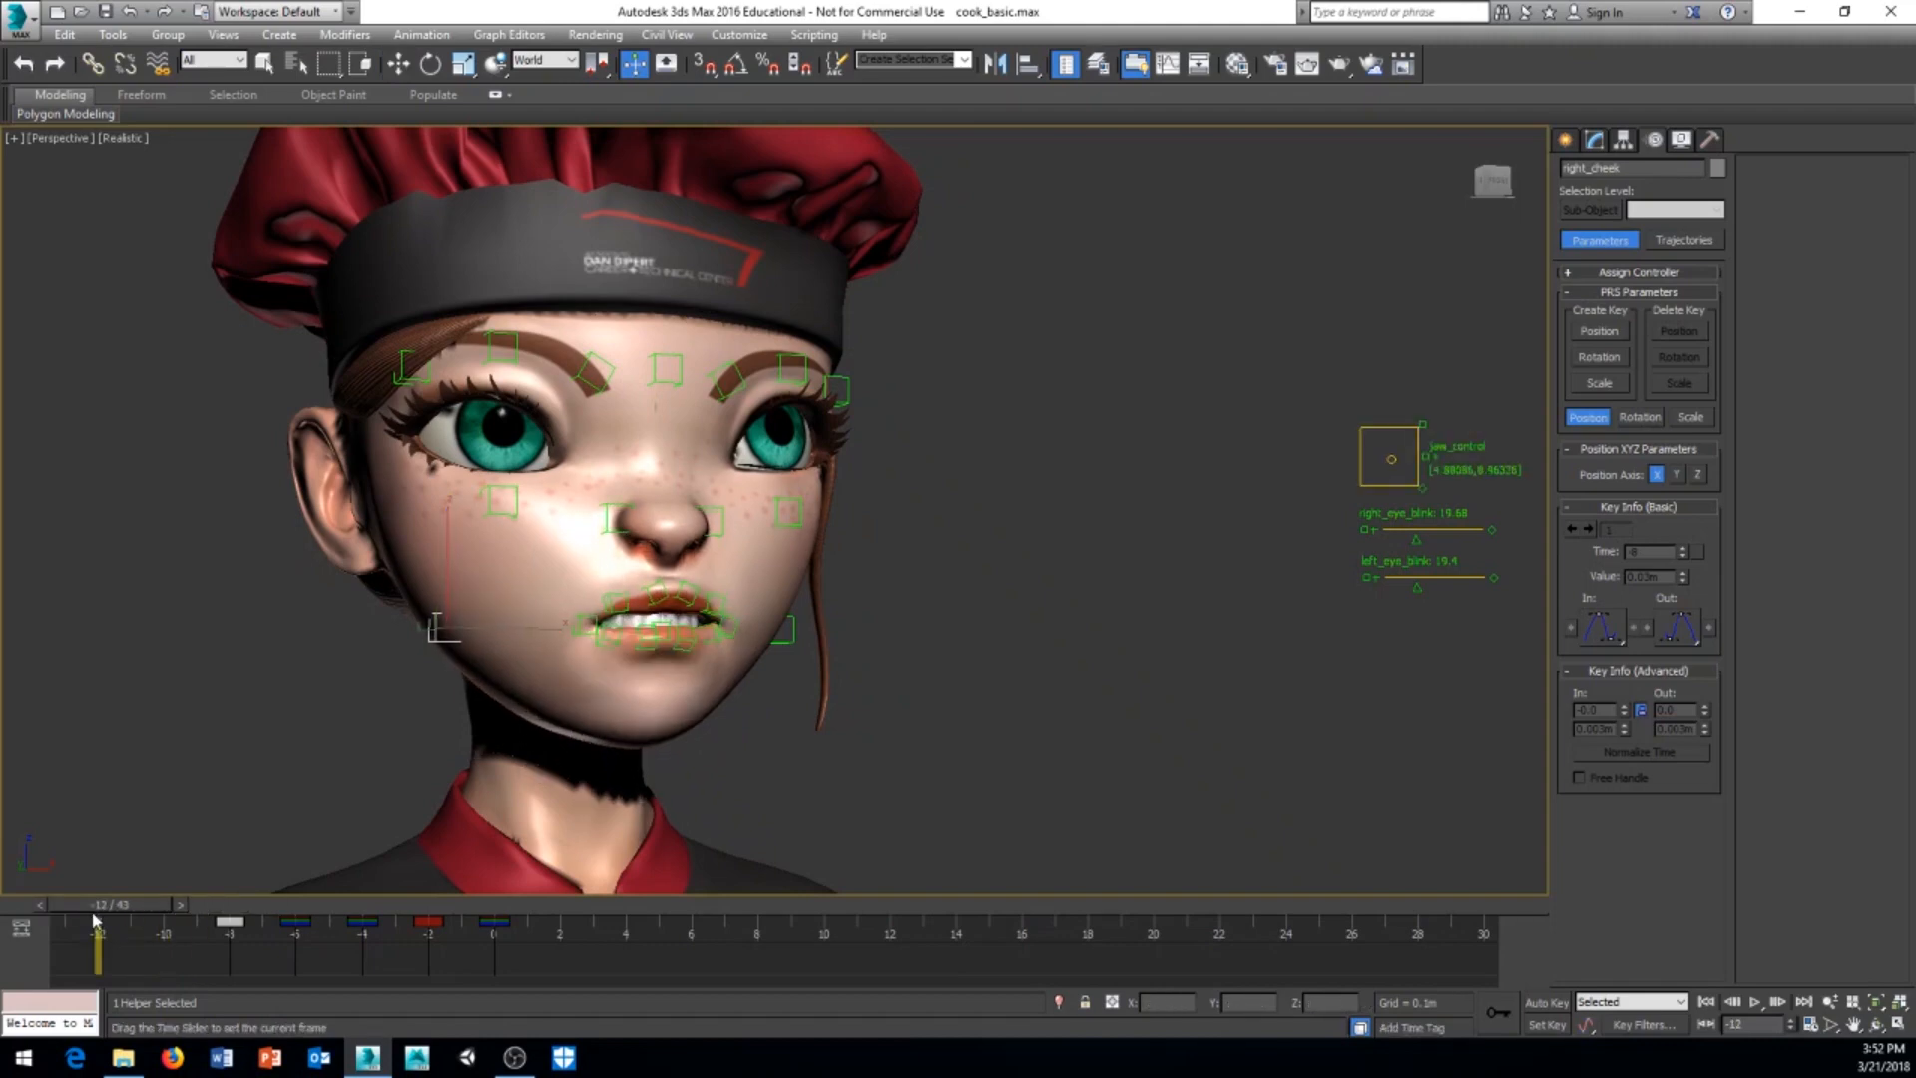
{"action": "key", "text": "w"}
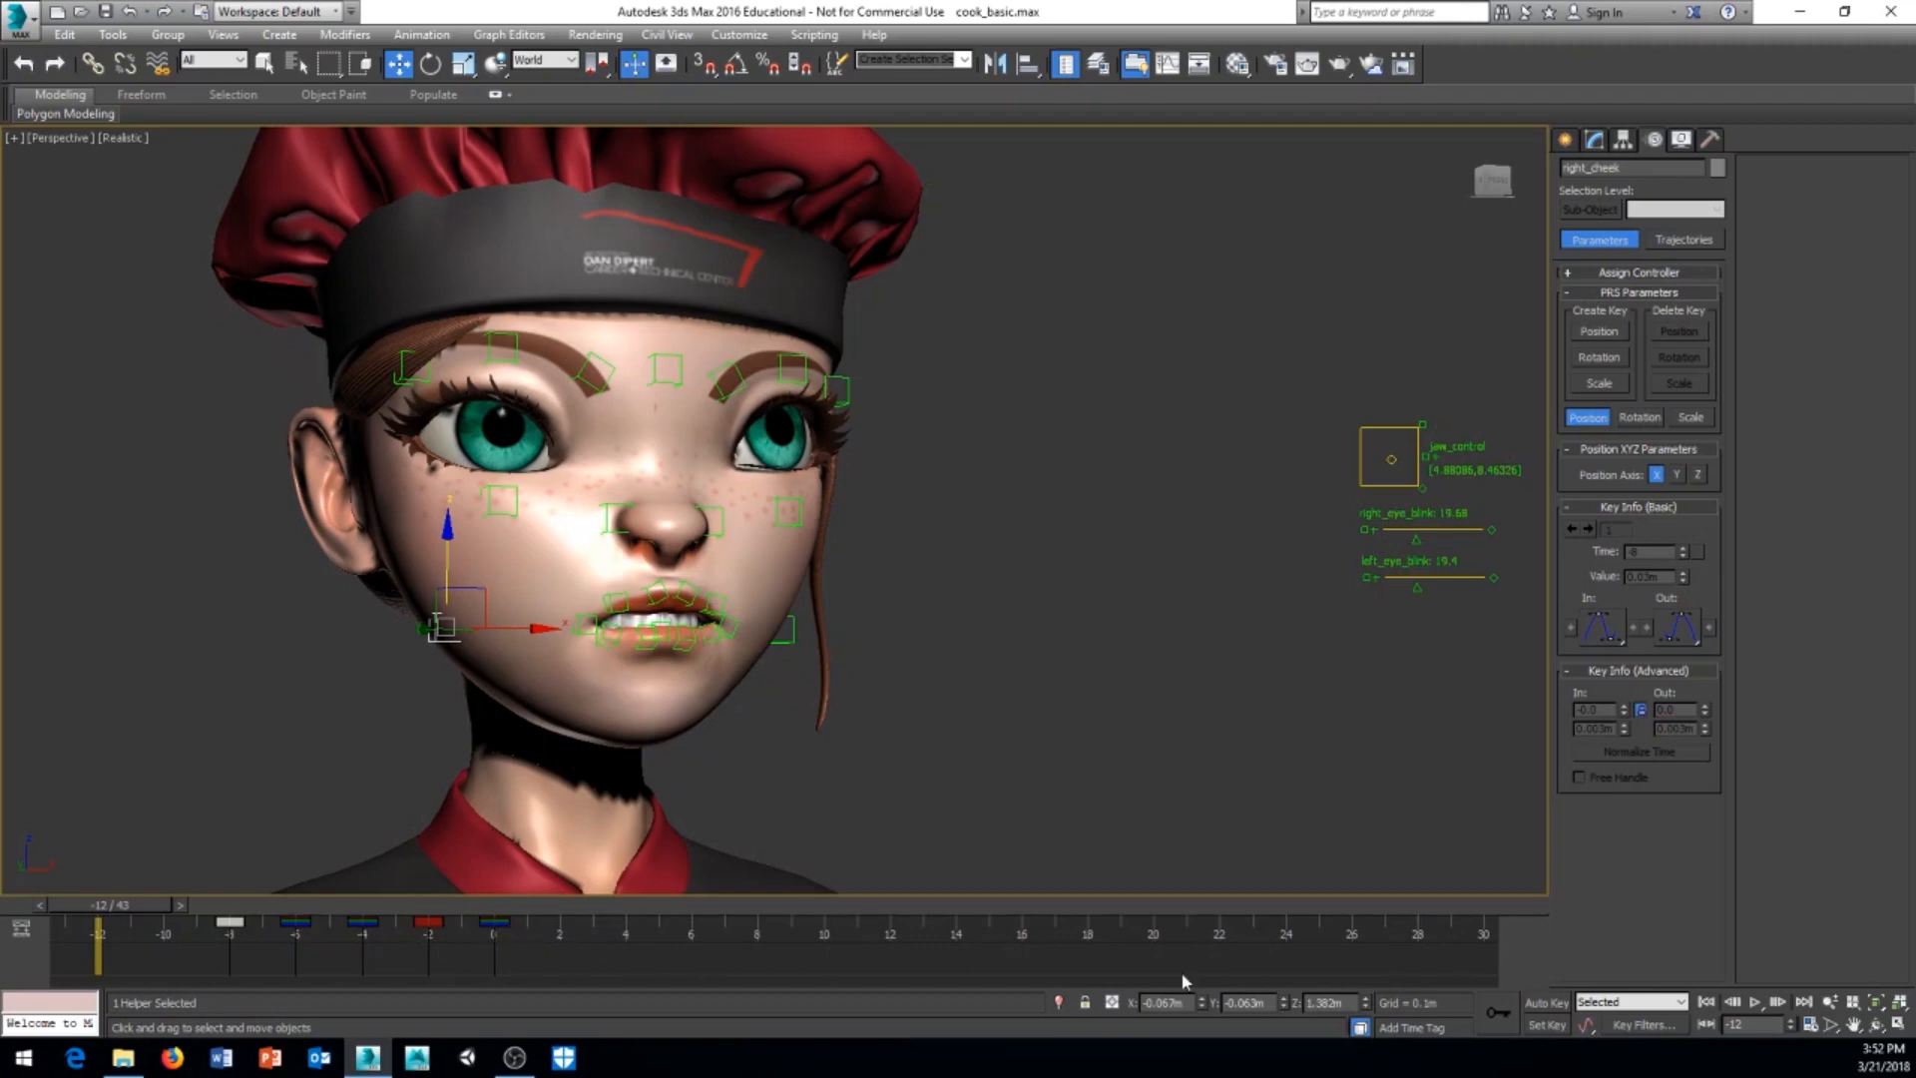
Step: Examine the sad pose at frame -4 and return to frame -10
{"action": "left_click_drag", "start_coordinate": [124, 901], "coordinate": [334, 933]}
{"action": "key", "text": "w"}
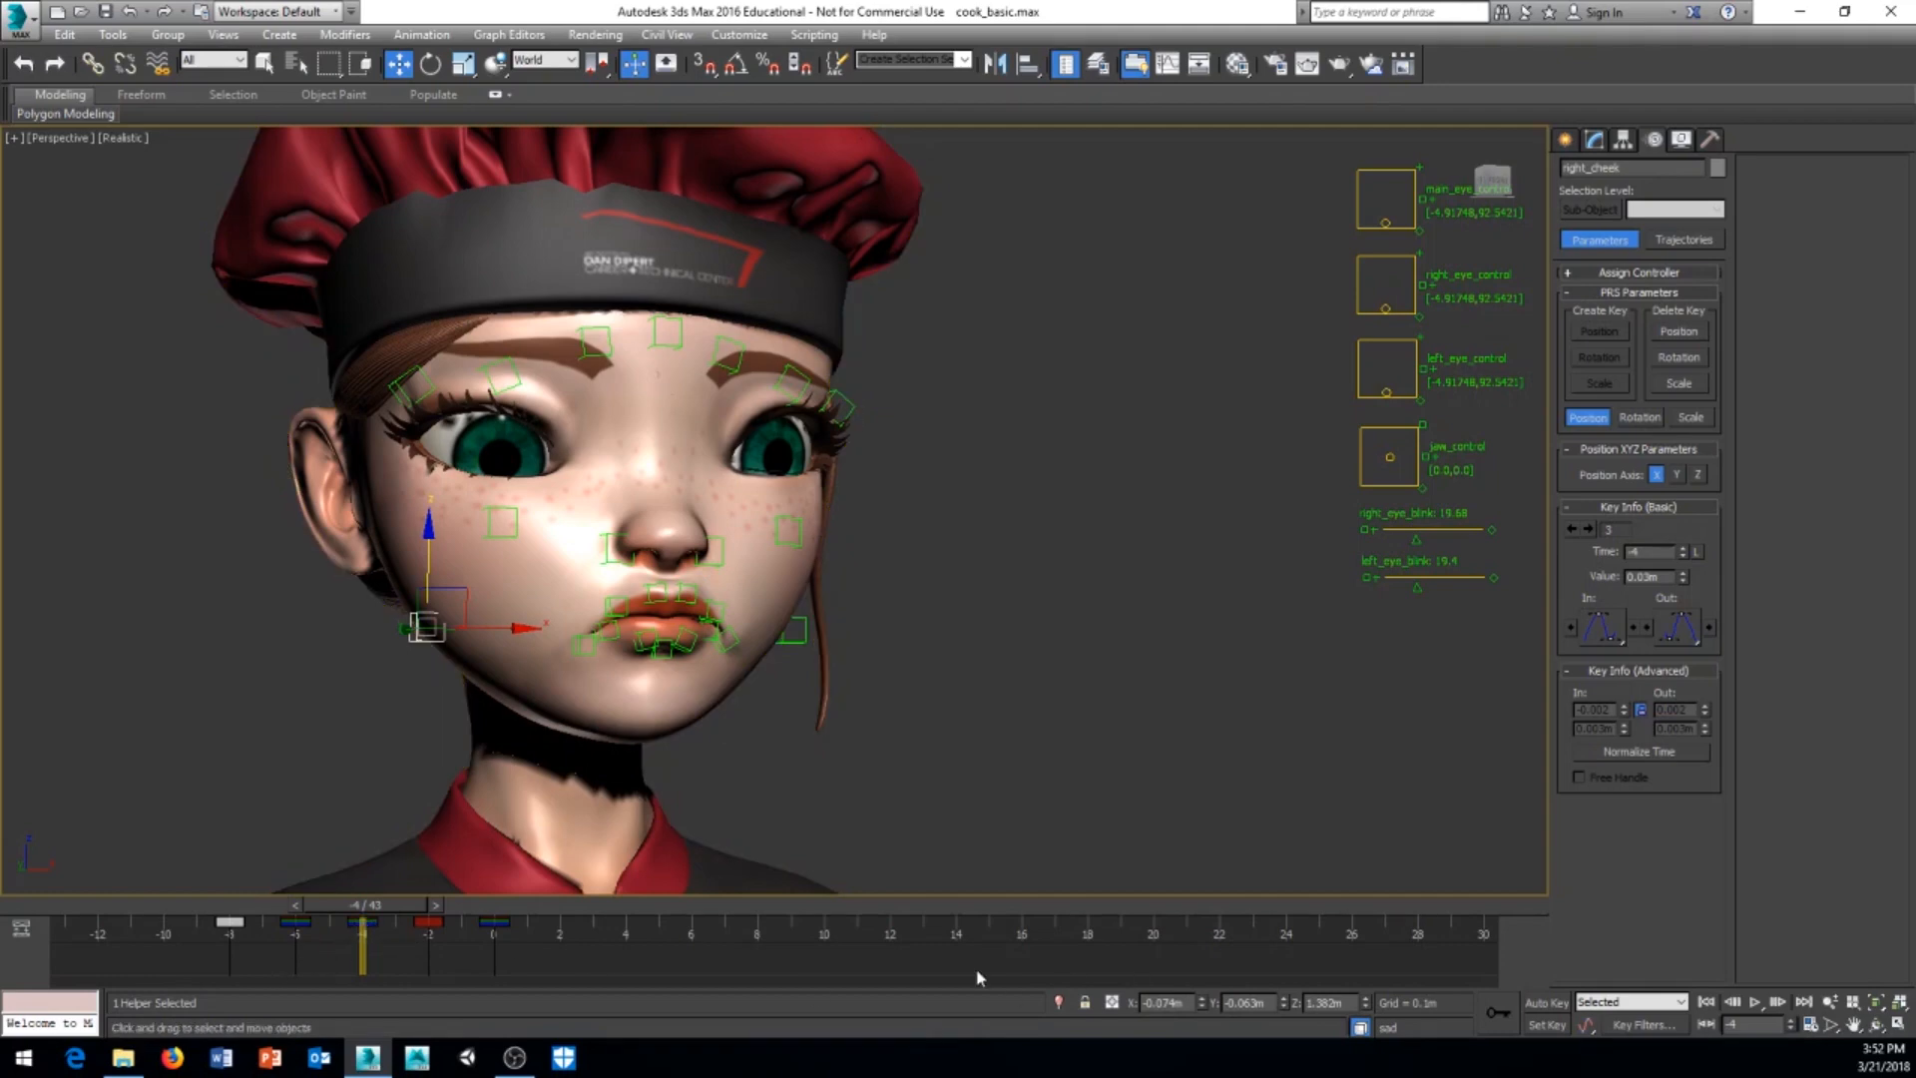
{"action": "left_click_drag", "start_coordinate": [390, 914], "coordinate": [165, 916]}
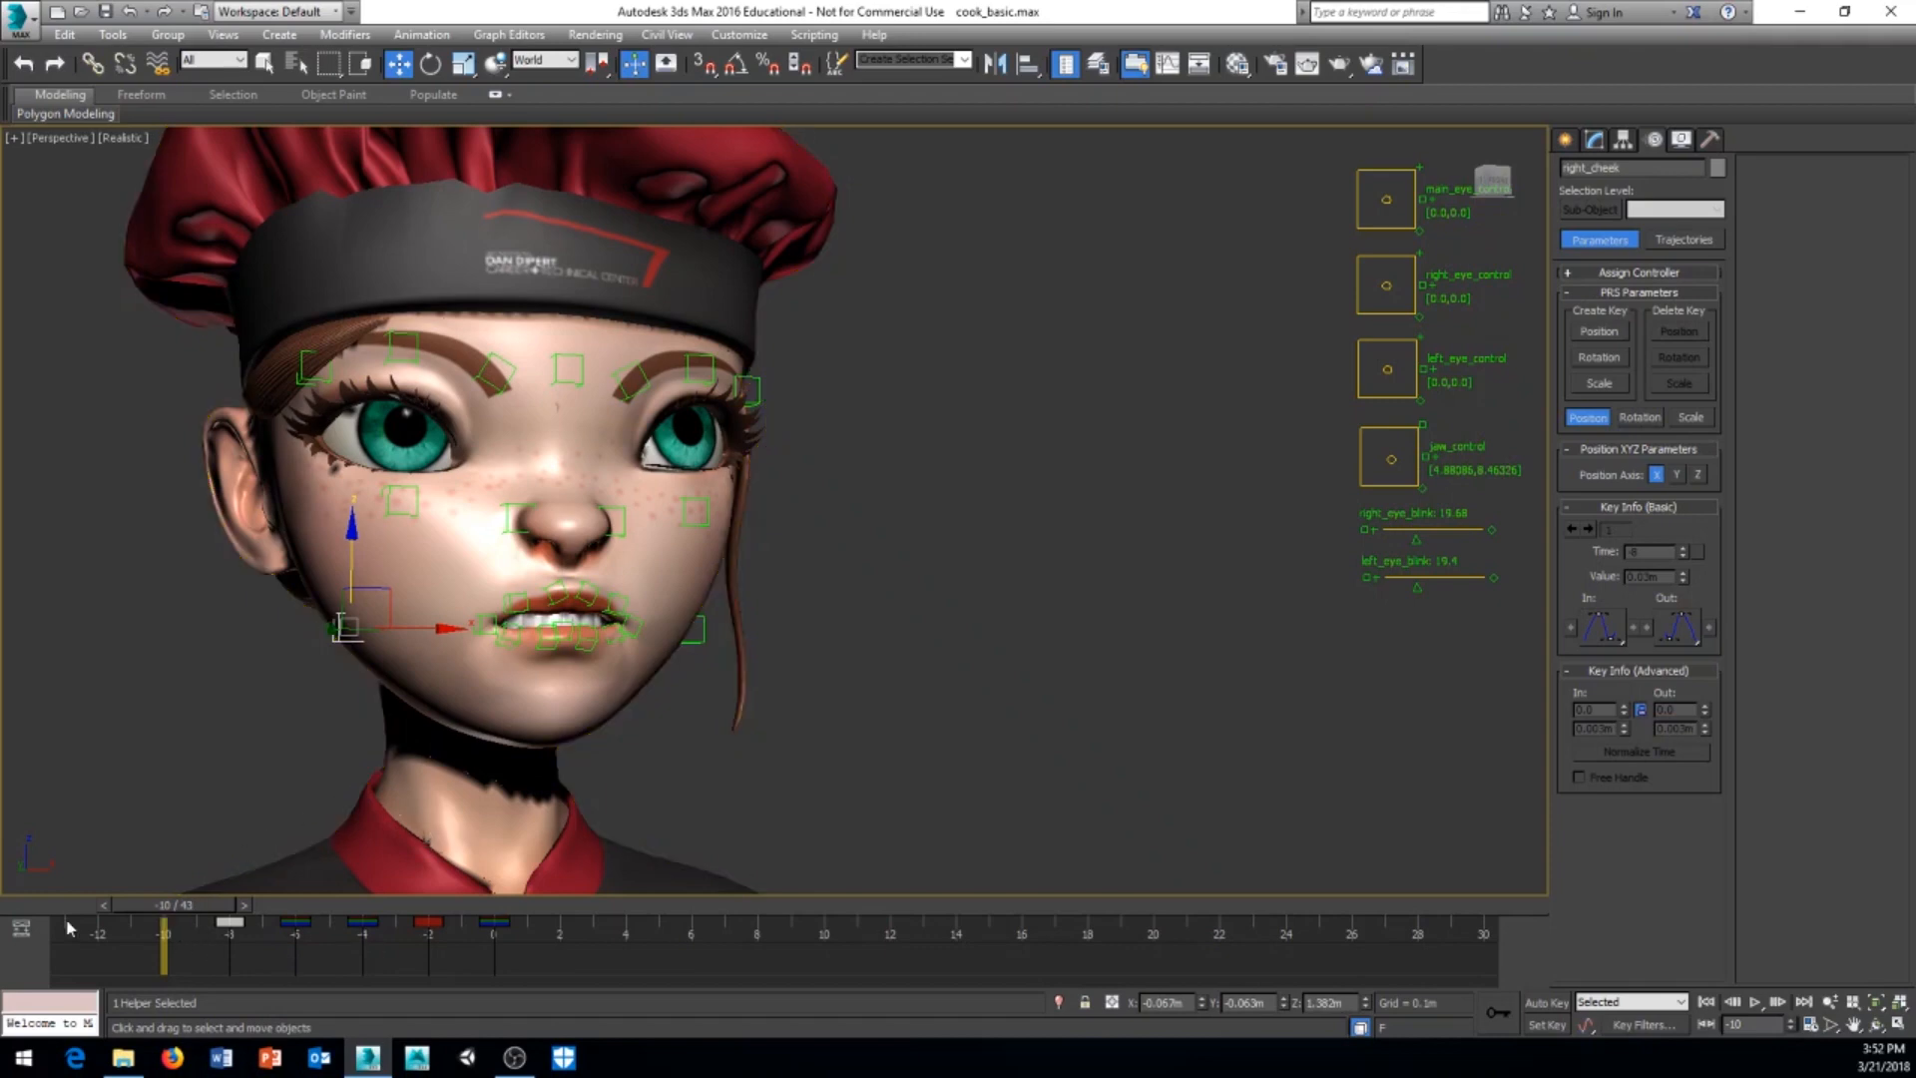
{"action": "middle_click_drag", "start_coordinate": [475, 702], "coordinate": [505, 727]}
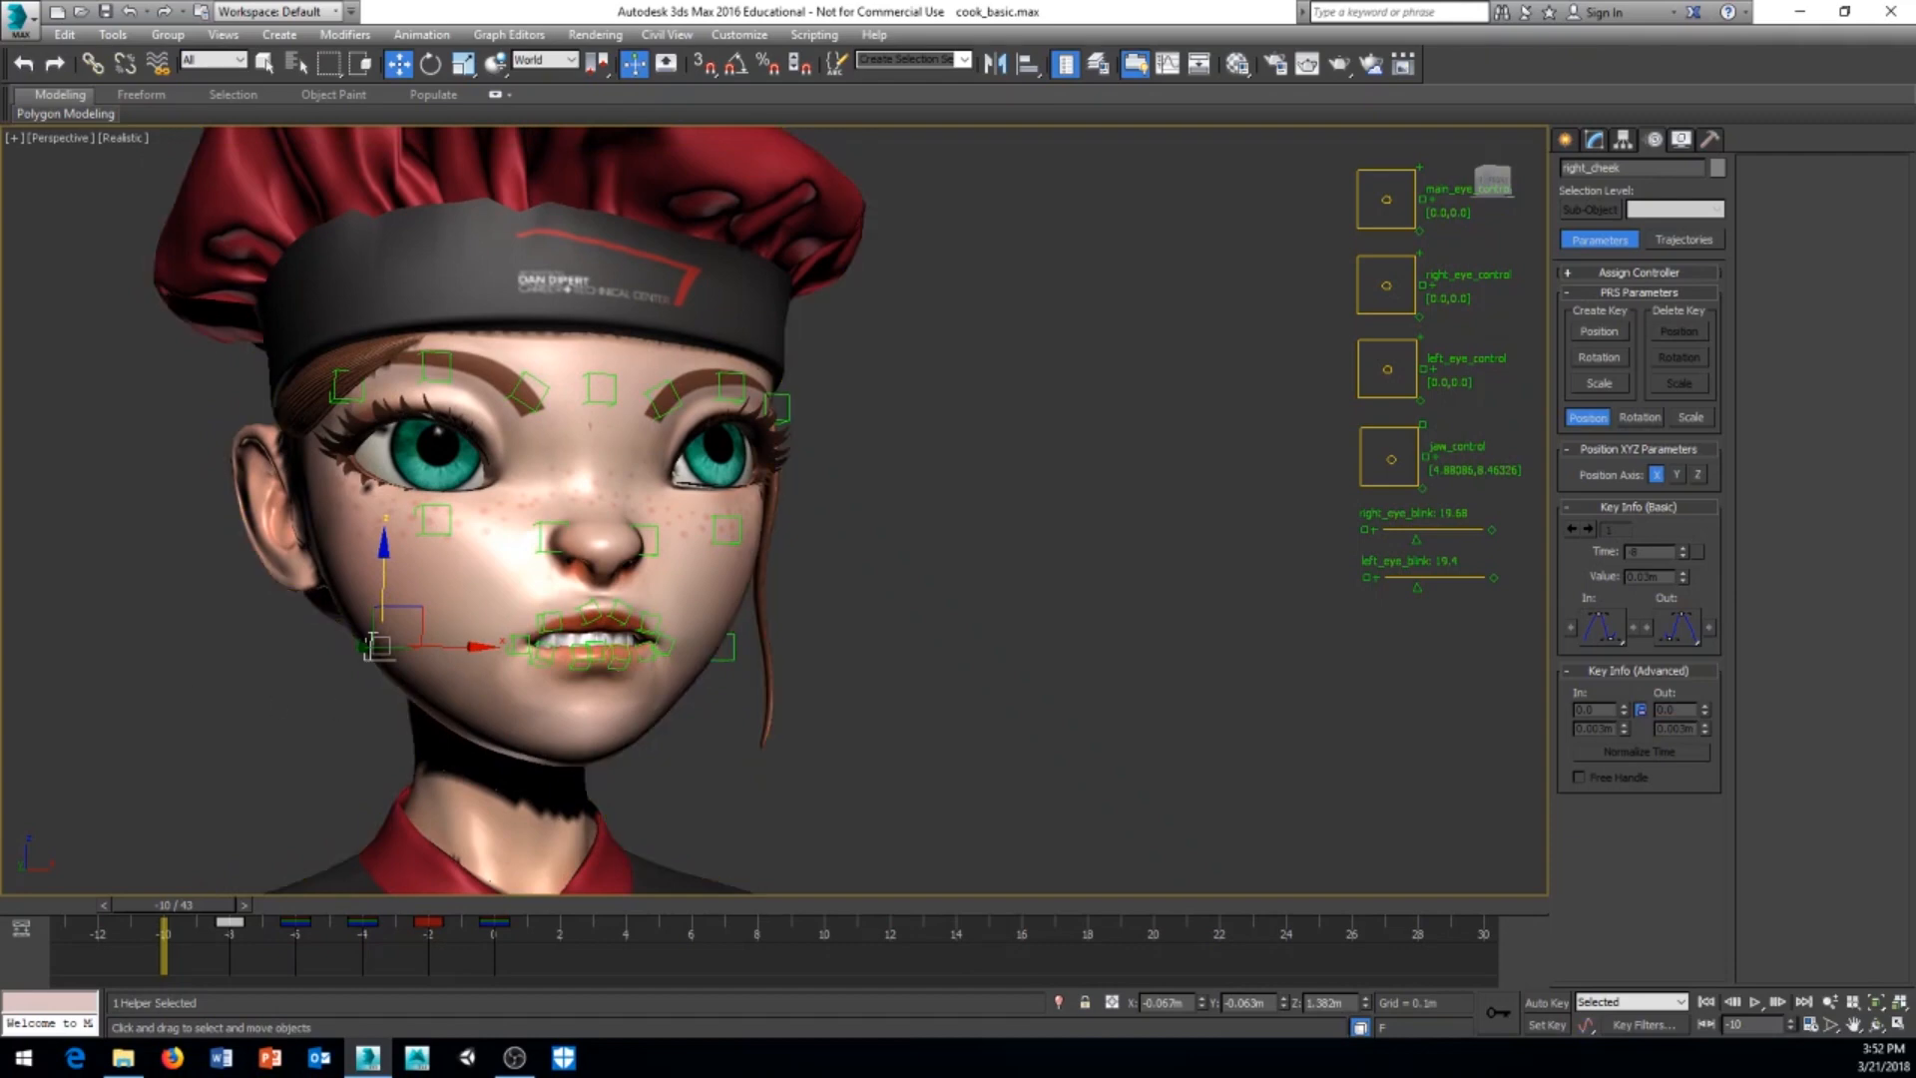
Step: Select all facial helpers from center_brow through right_upper_outer_lip in Scene Explorer
{"action": "left_click_drag", "start_coordinate": [0, 291], "coordinate": [1154, 176]}
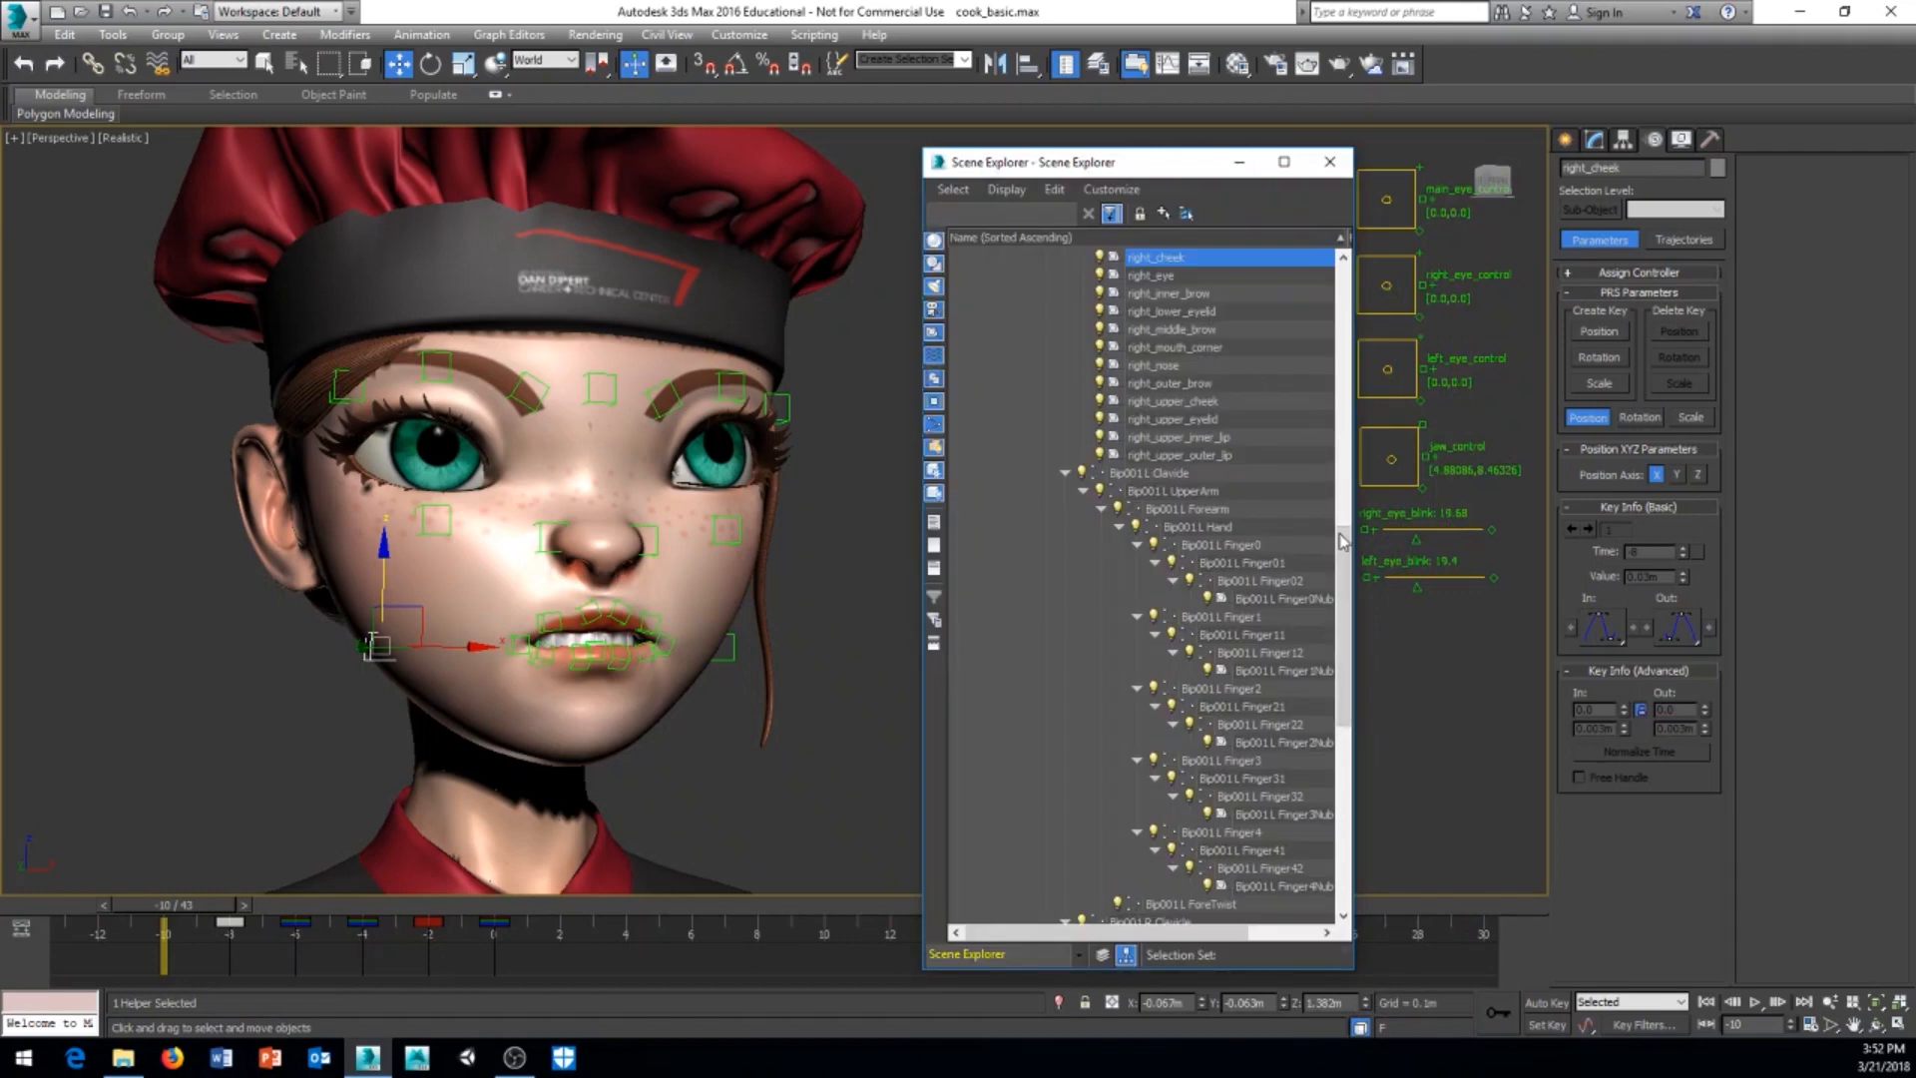
{"action": "left_click_drag", "start_coordinate": [1343, 553], "coordinate": [1355, 446]}
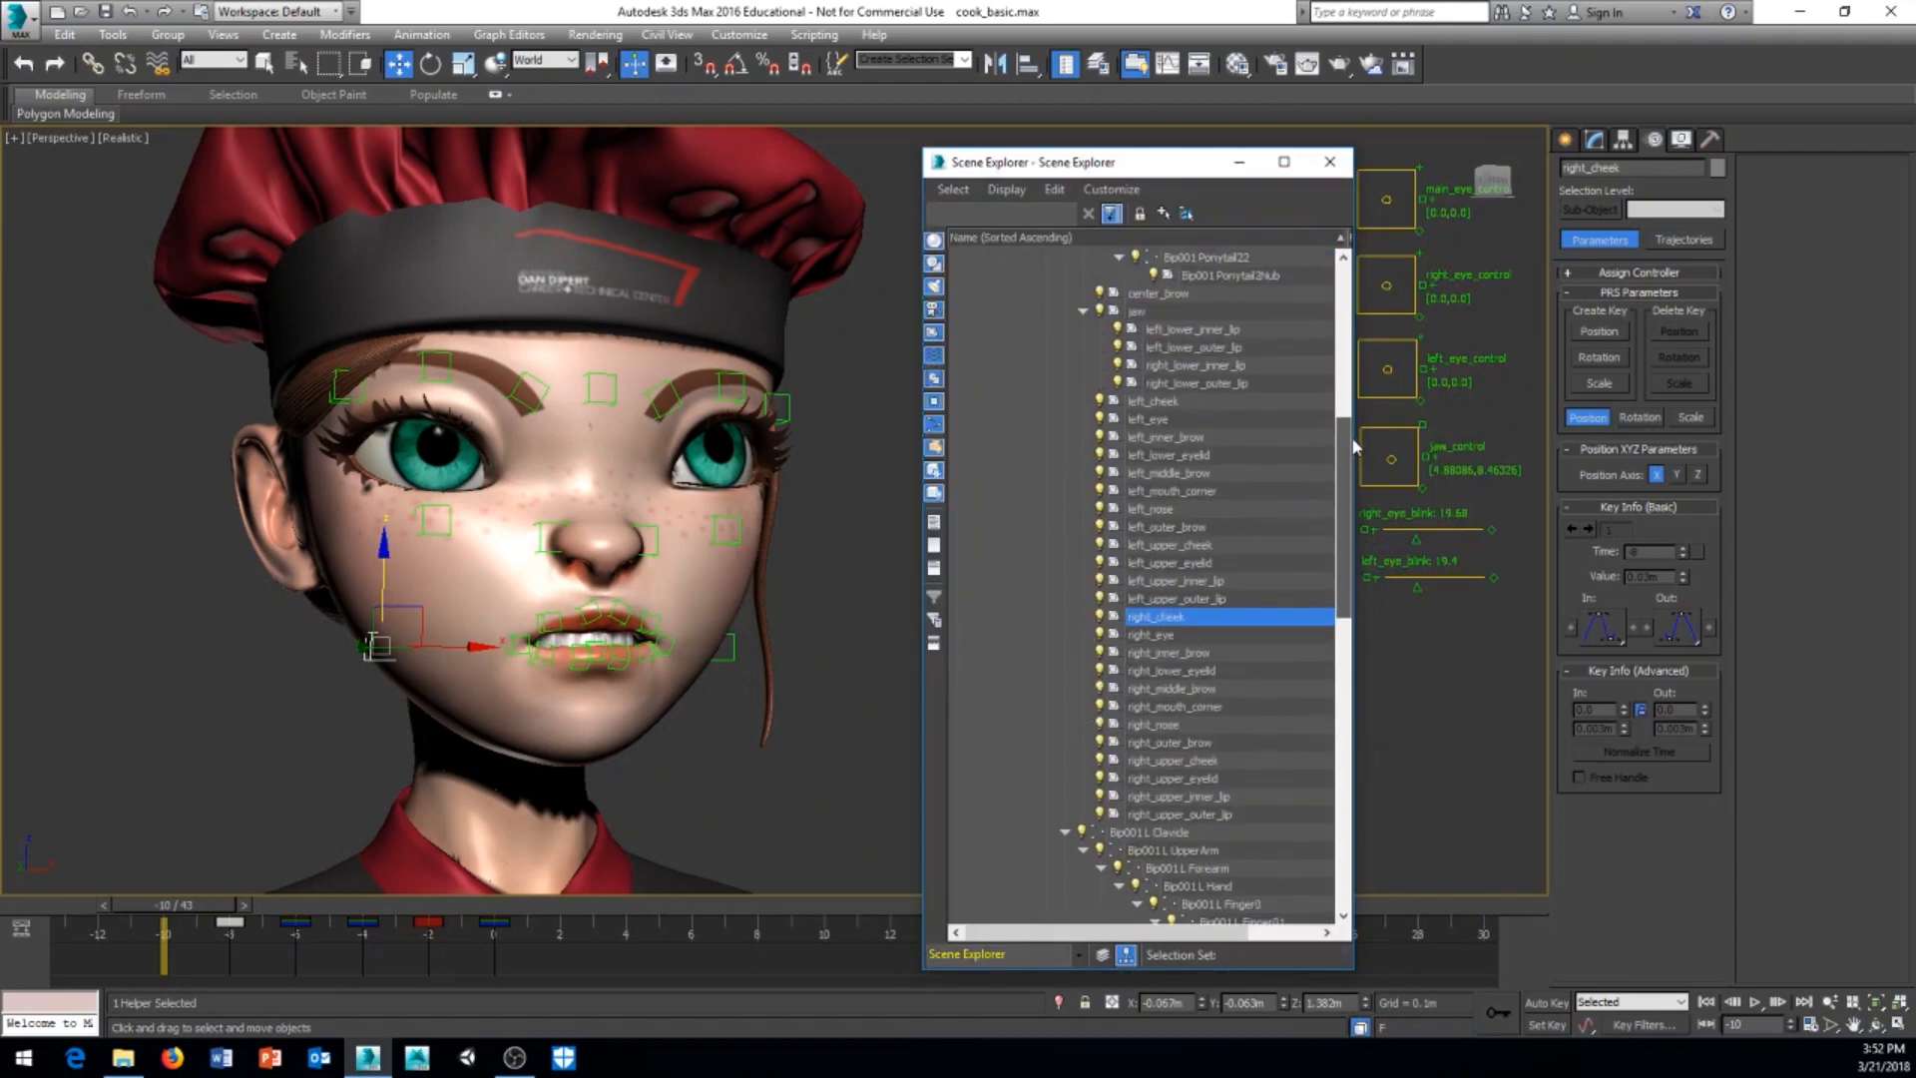
{"action": "left_click", "coordinate": [1143, 296]}
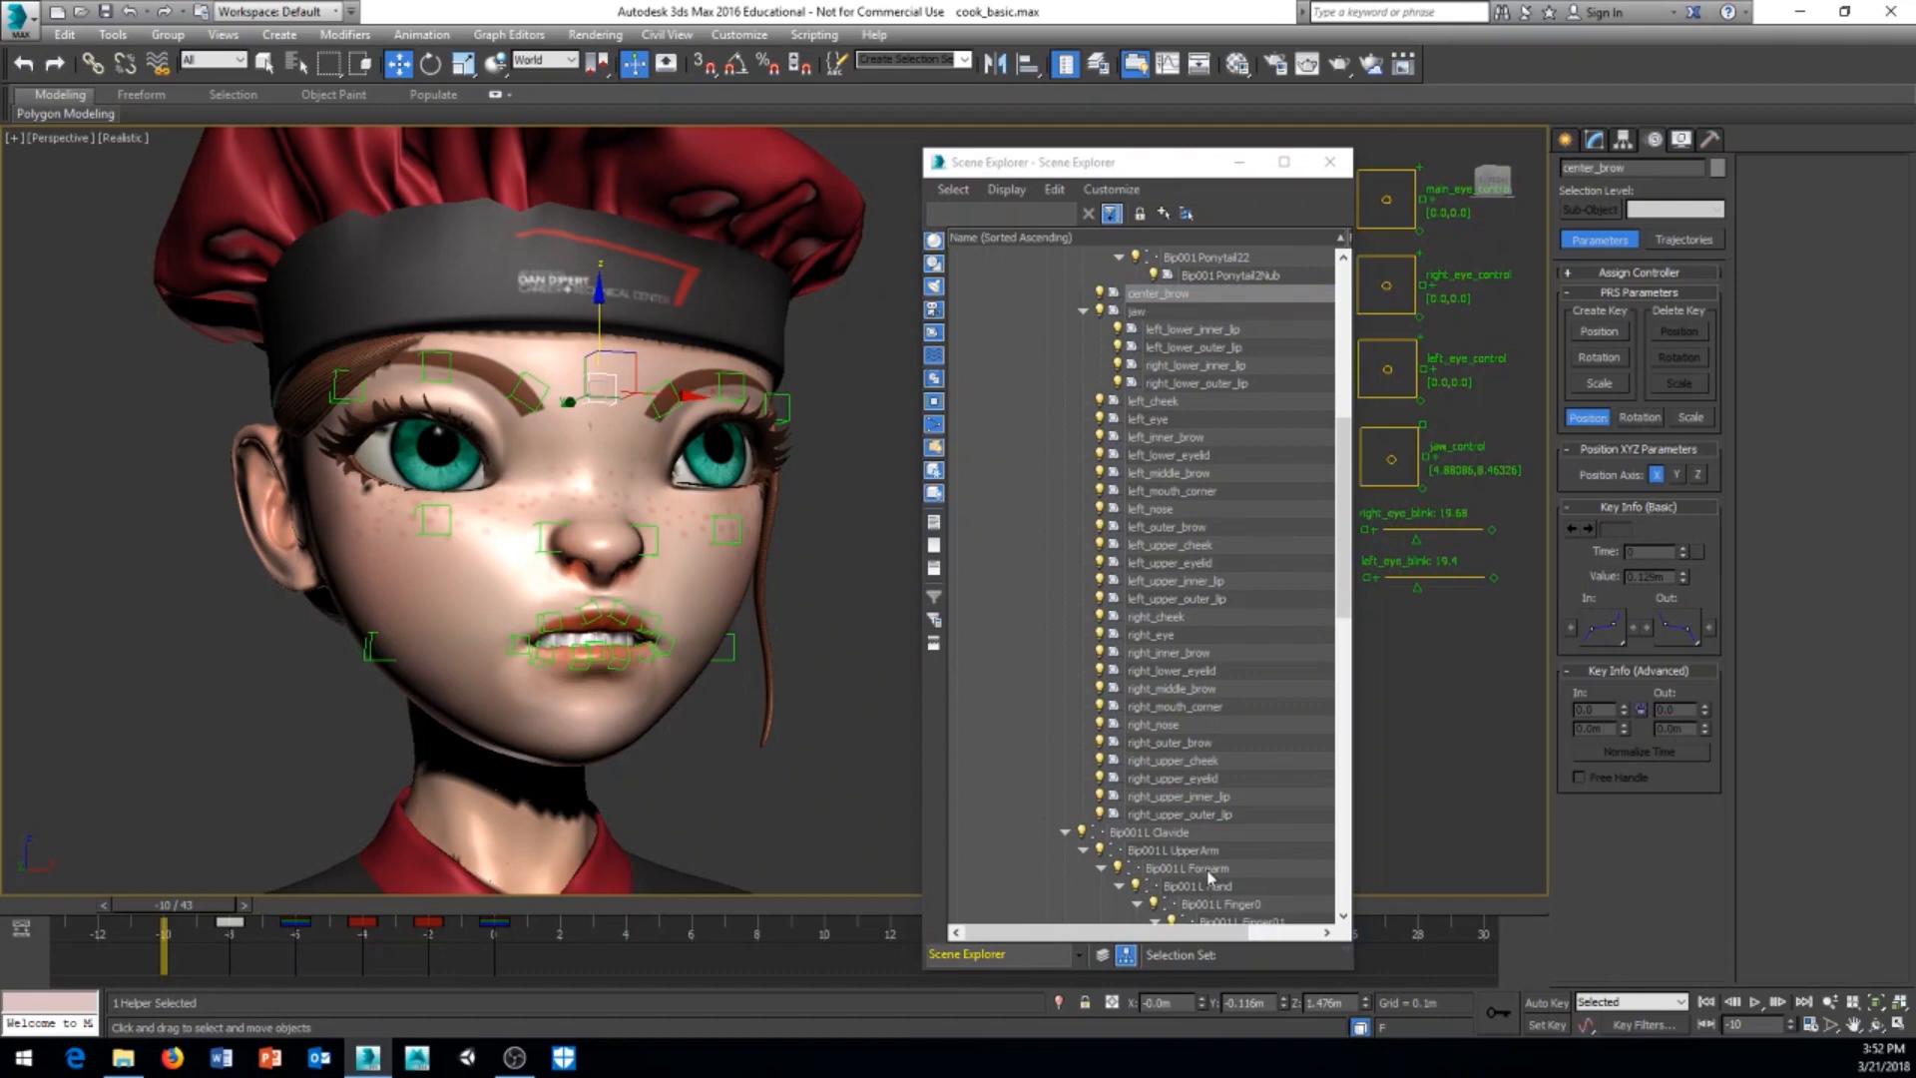
{"action": "left_click", "coordinate": [1187, 814], "text": "shift"}
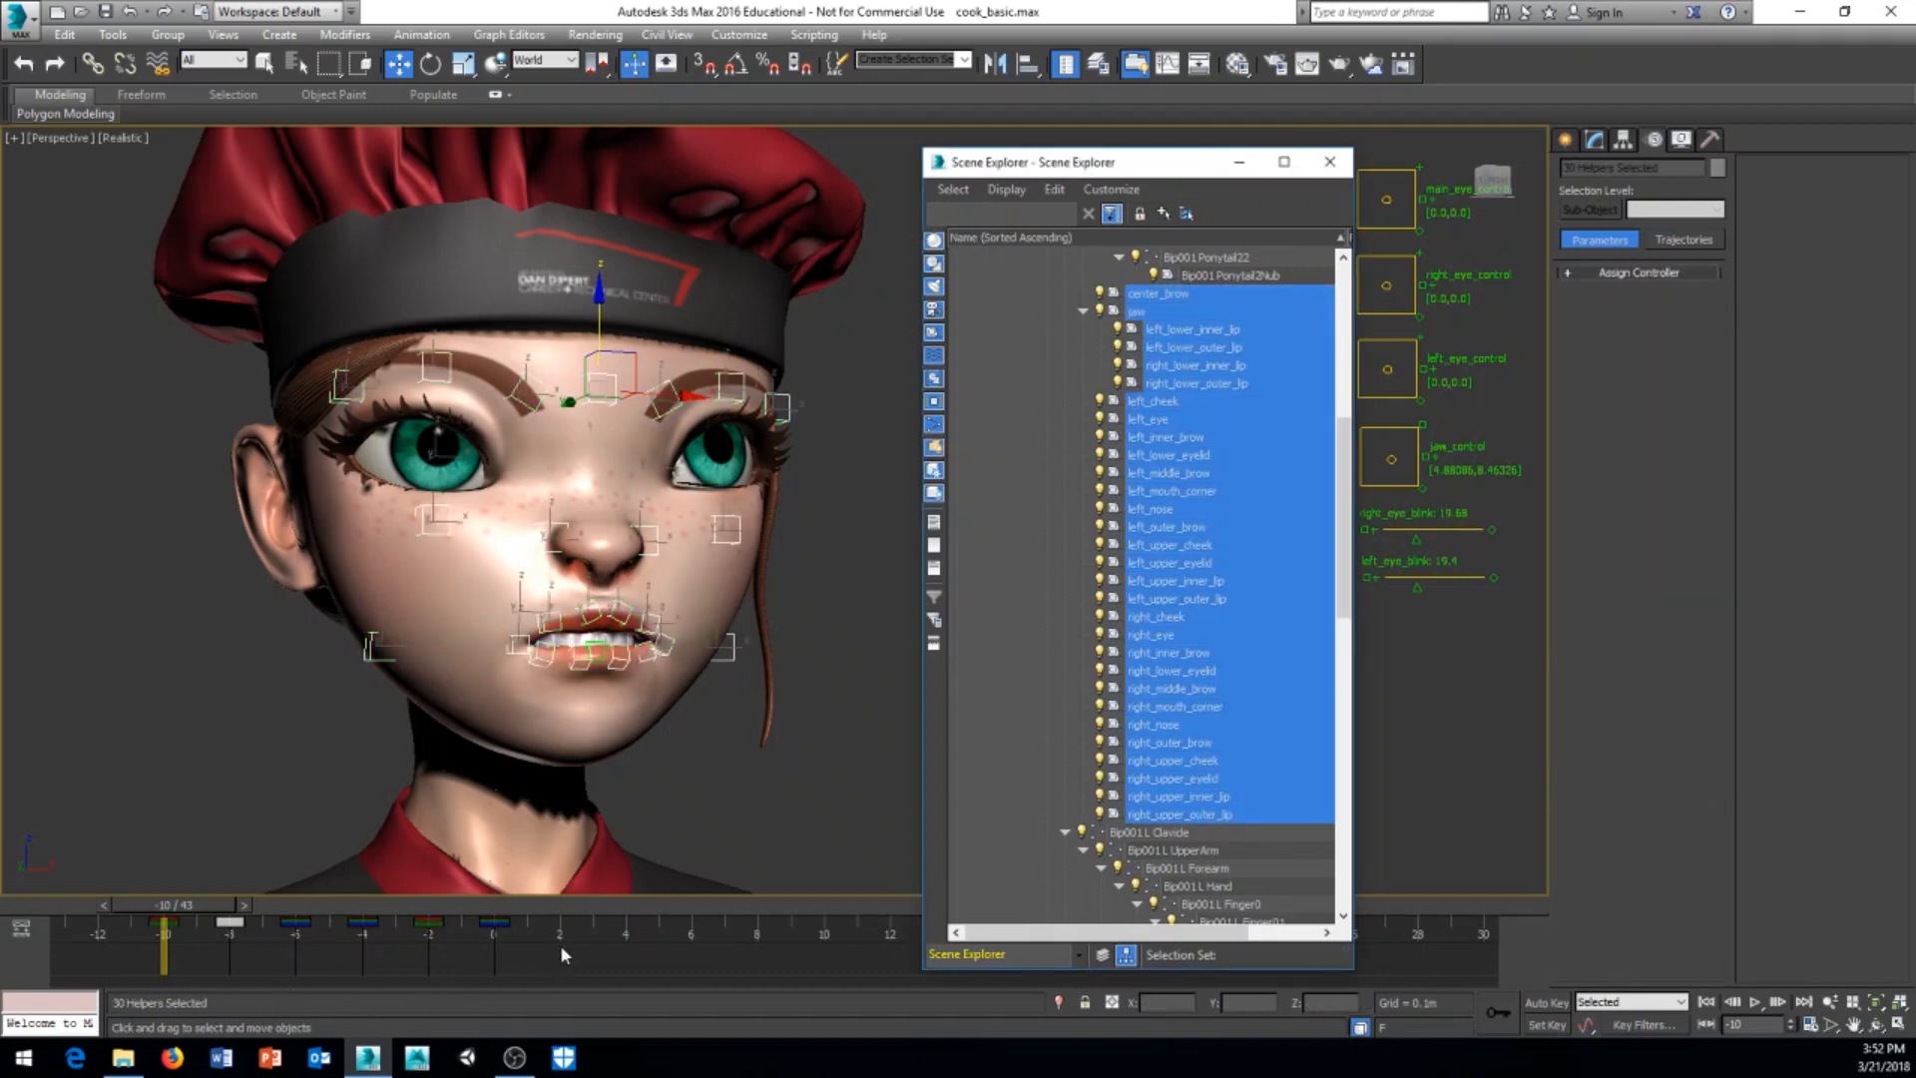
Step: Copy the selected helpers' frame 0 keys to frames -12 and -10, and go to frame -12
{"action": "left_click_drag", "start_coordinate": [562, 948], "coordinate": [96, 942]}
{"action": "left_click_drag", "start_coordinate": [207, 910], "coordinate": [506, 925]}
{"action": "key", "text": "w"}
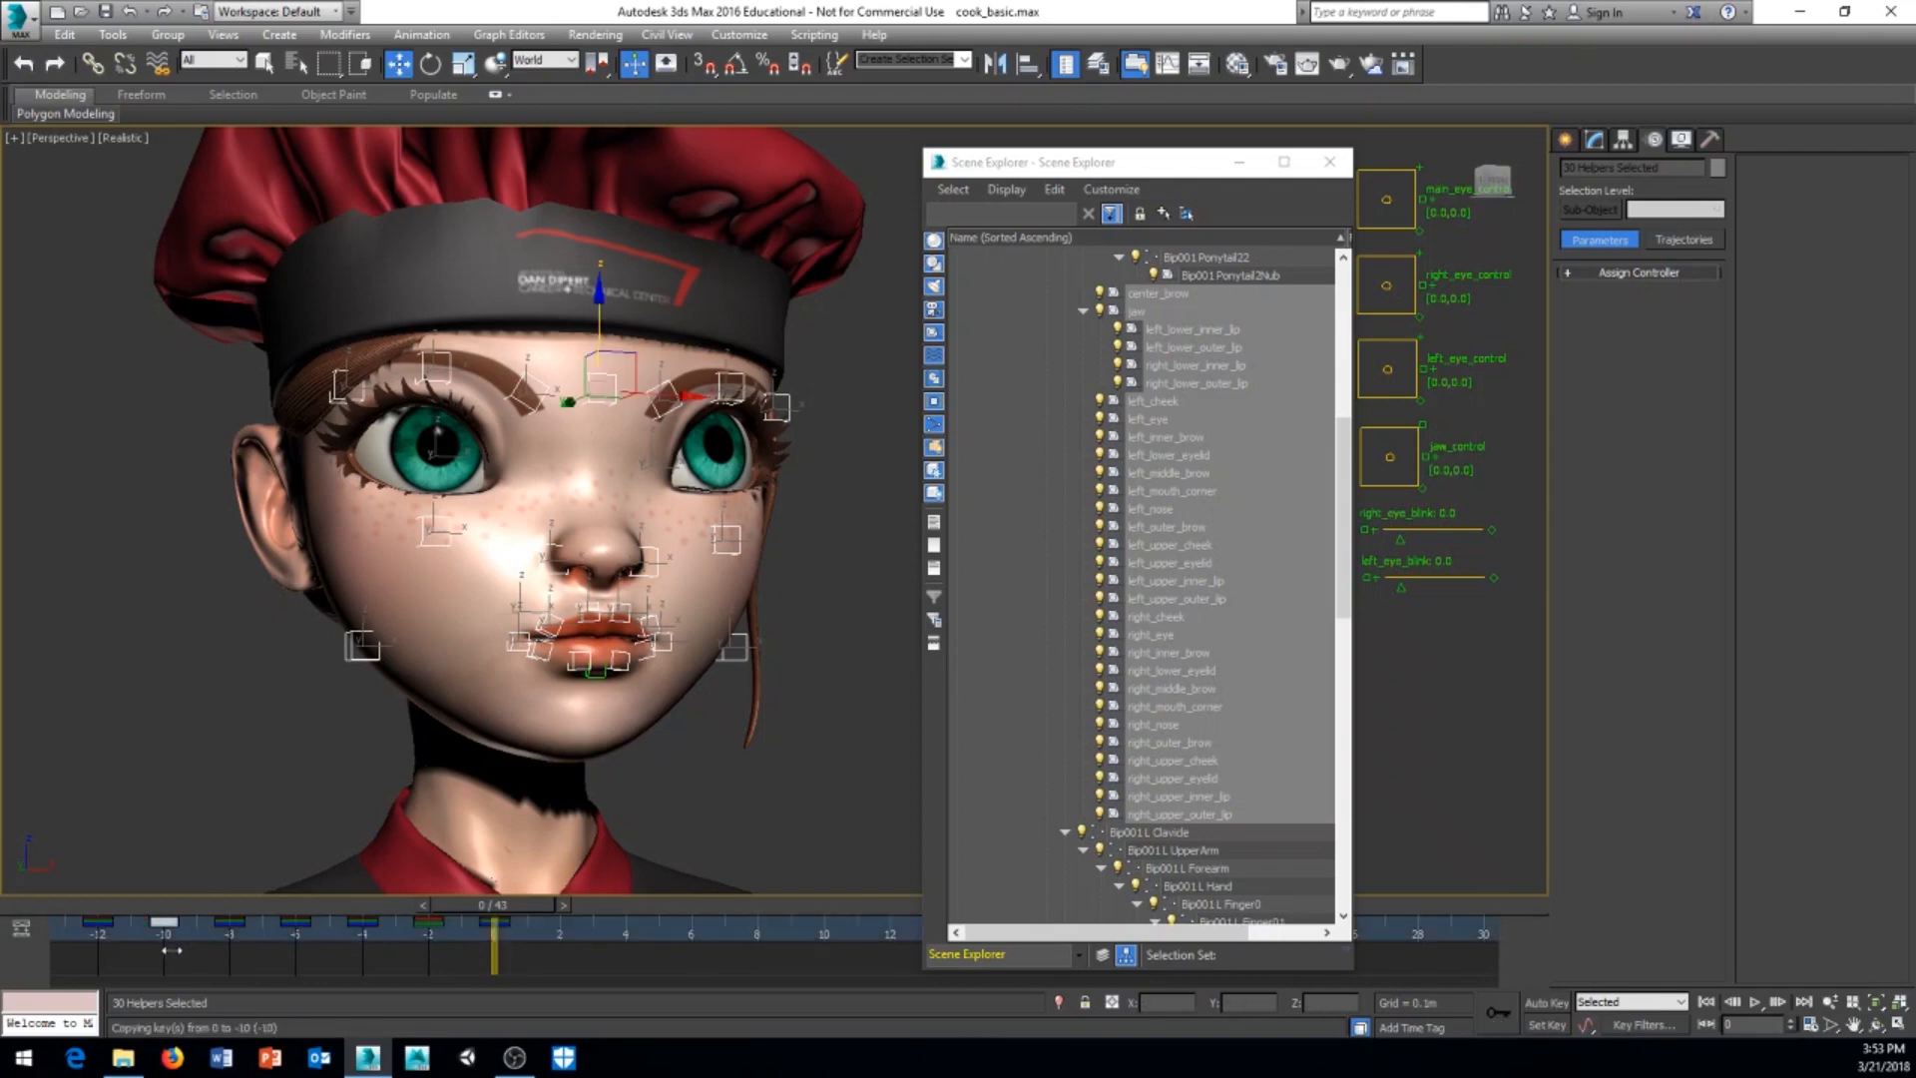
{"action": "left_click_drag", "start_coordinate": [537, 904], "coordinate": [98, 920]}
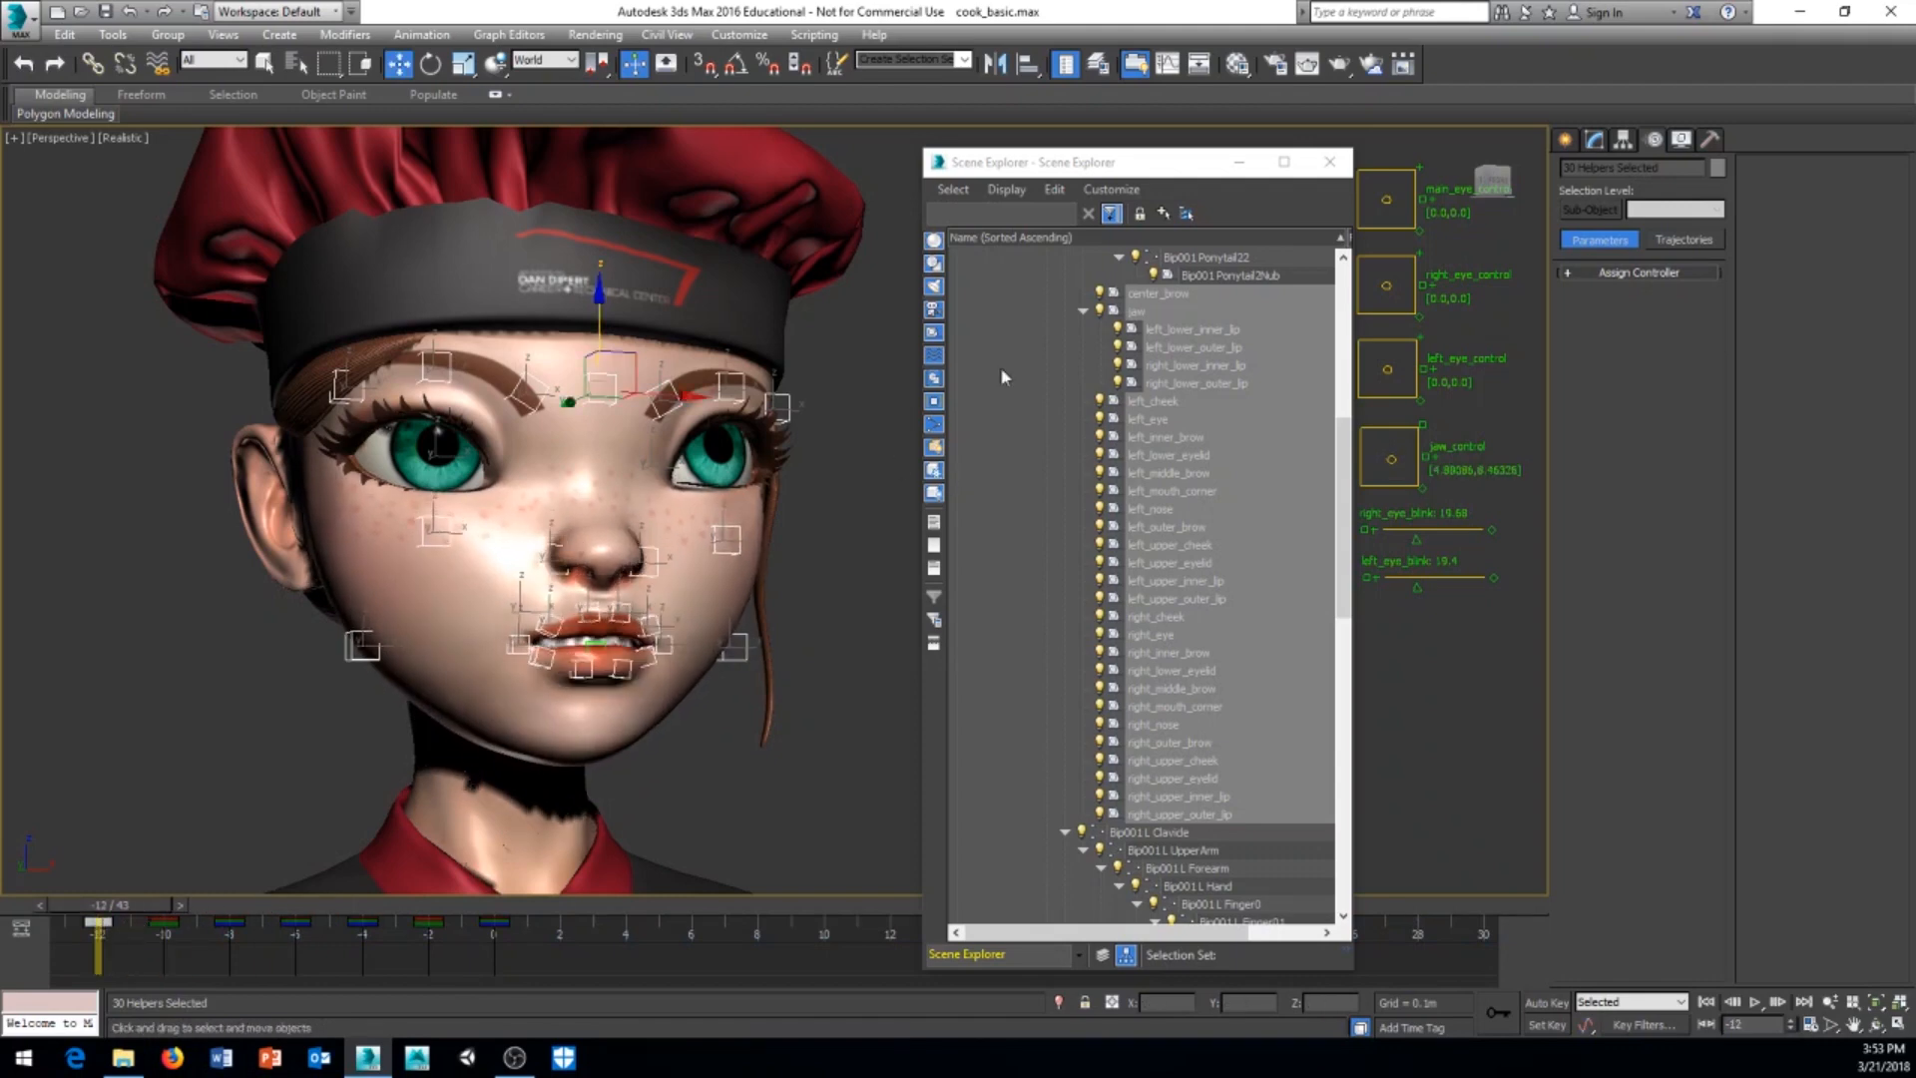
Step: Close the mouth by adjusting the jaw control to -8, -32 and key the control at frame -12
{"action": "left_click_drag", "start_coordinate": [1082, 154], "coordinate": [0, 219]}
{"action": "left_click", "coordinate": [1397, 480]}
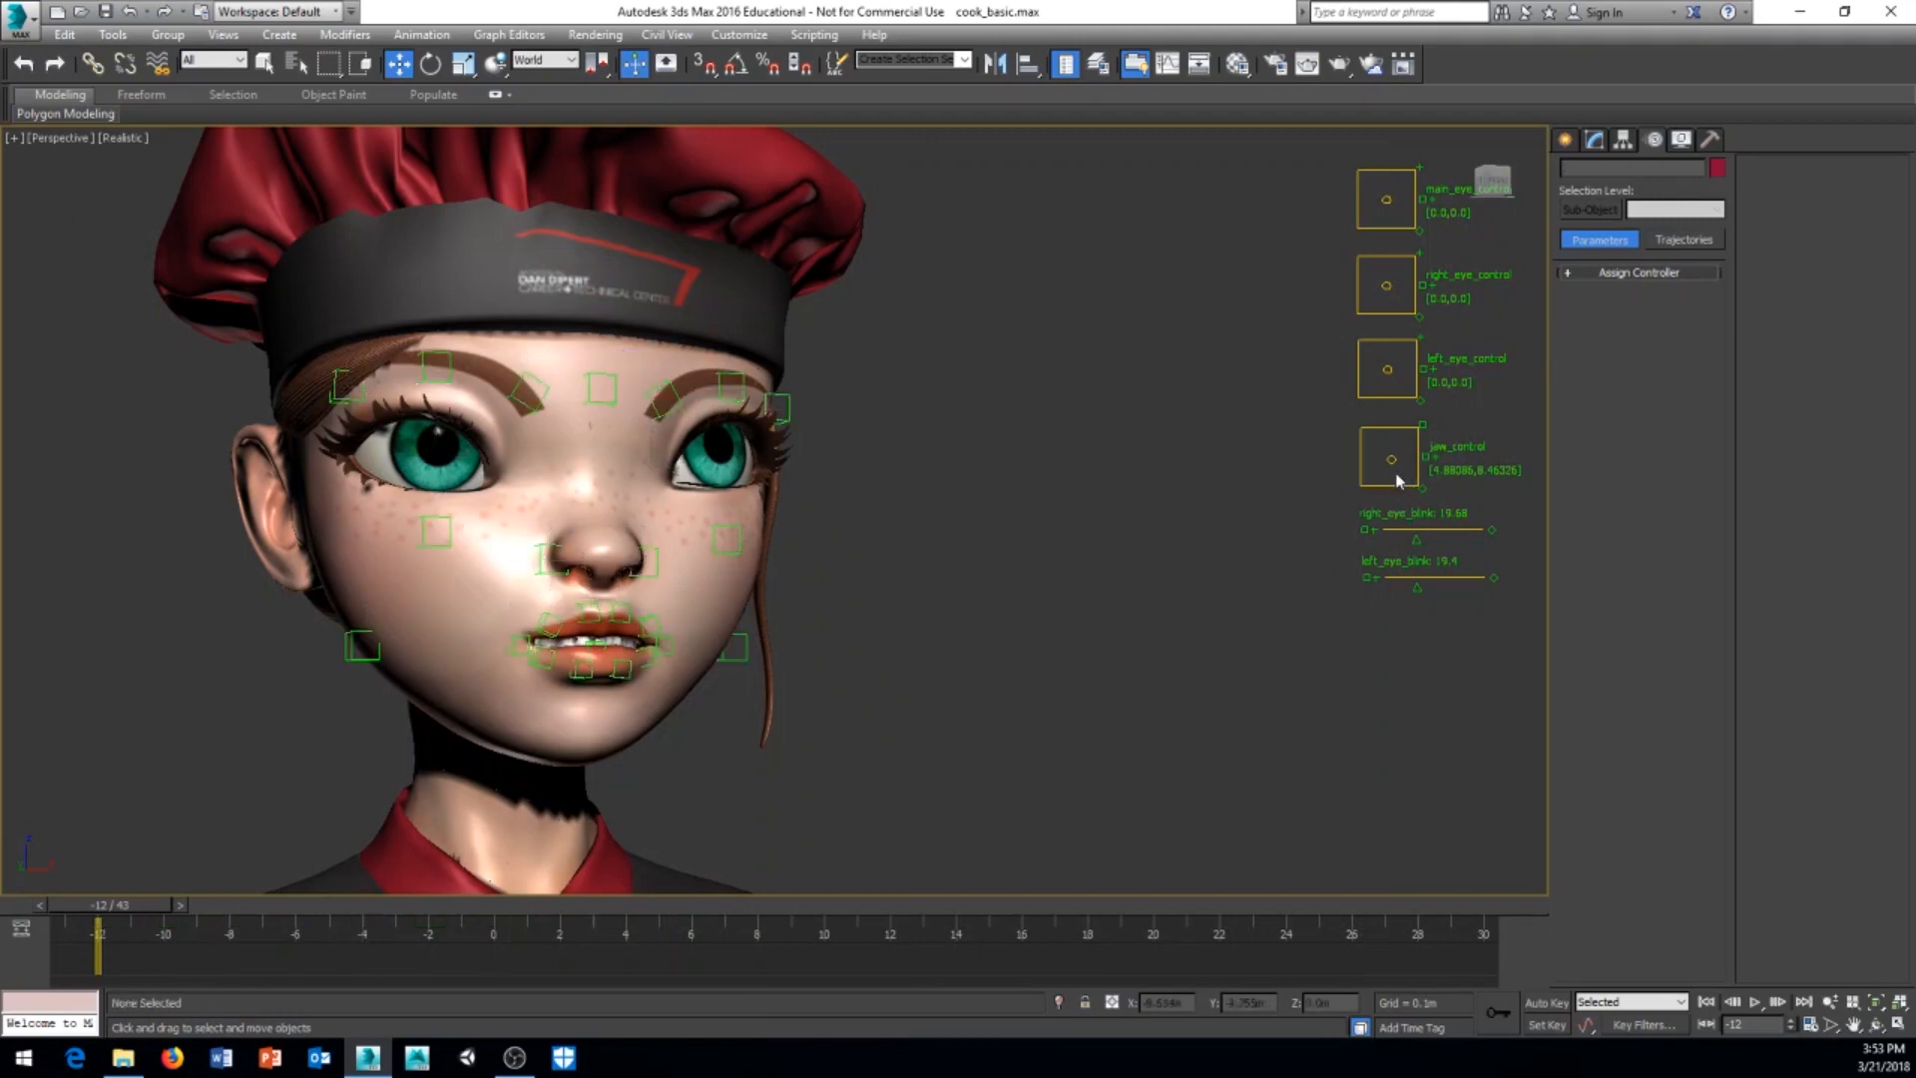
{"action": "left_click_drag", "start_coordinate": [1390, 458], "coordinate": [1390, 452]}
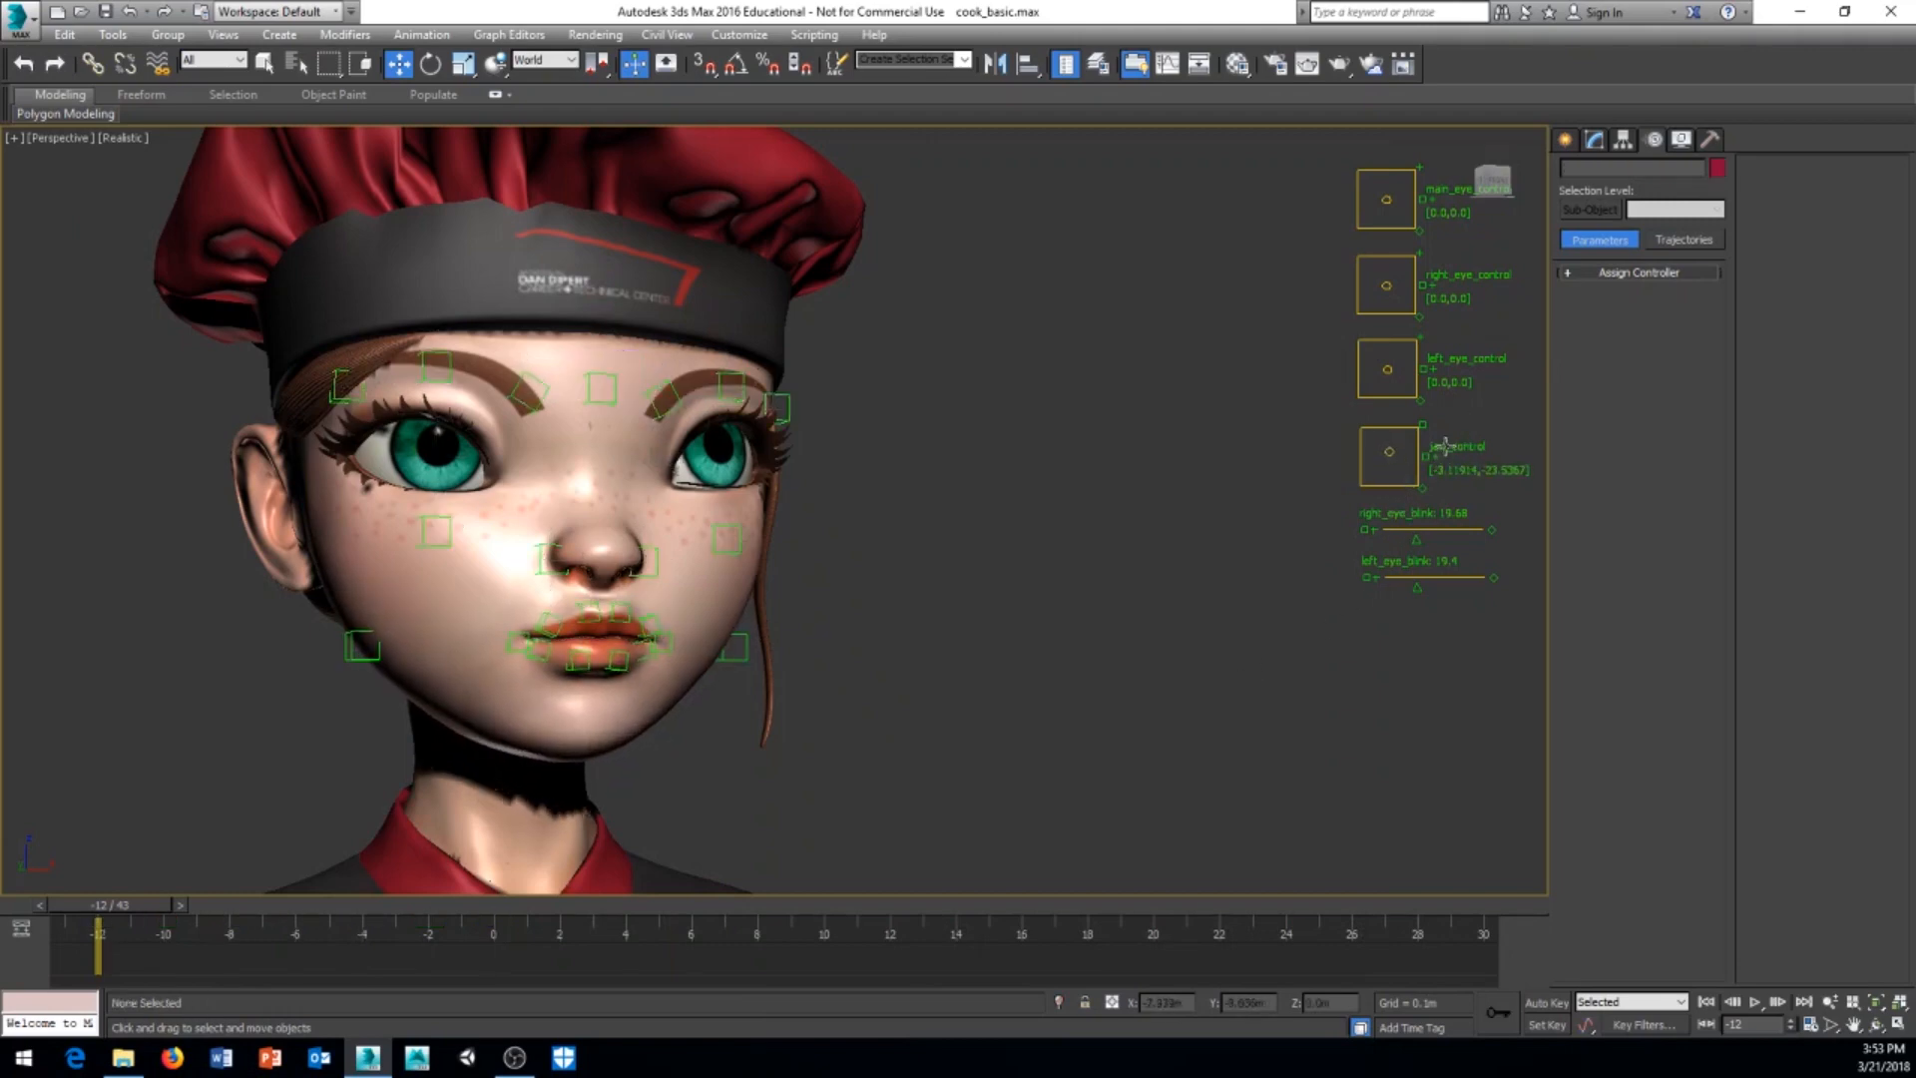
{"action": "left_click", "coordinate": [1438, 451]}
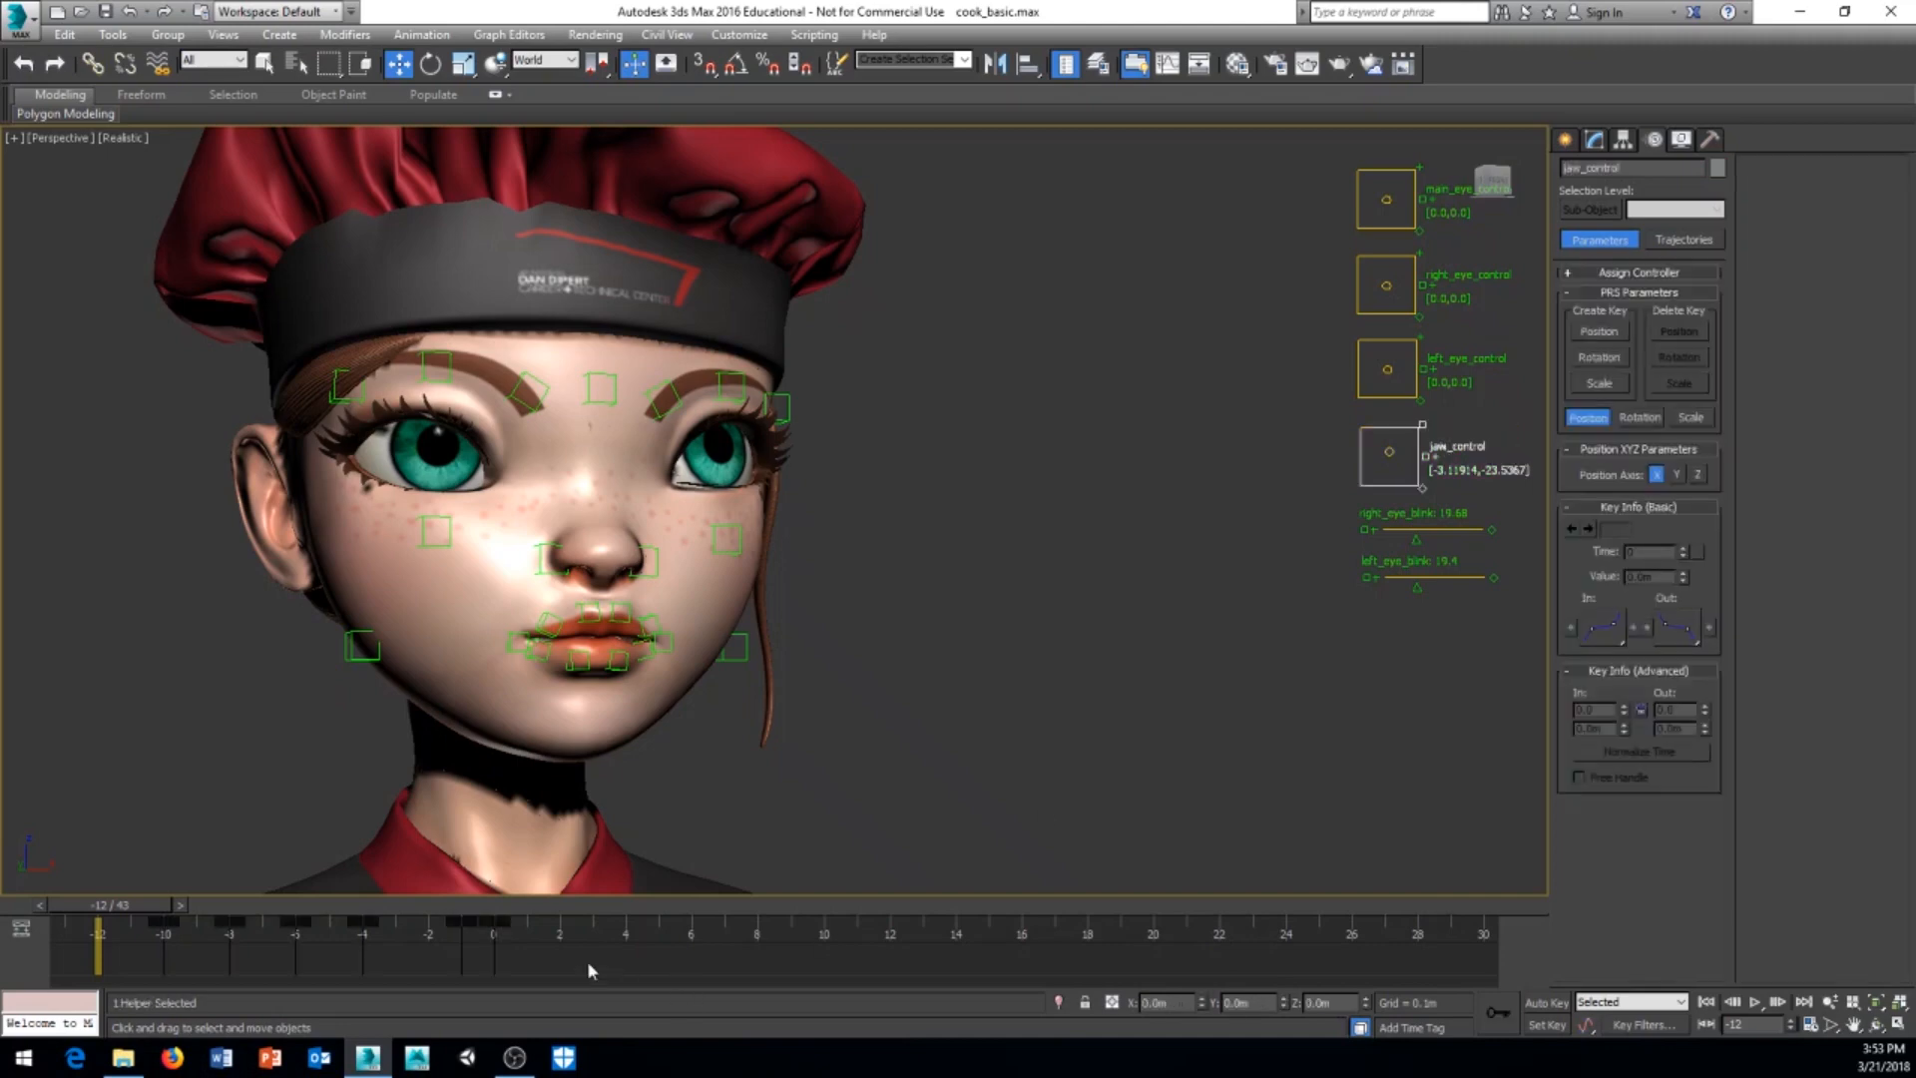
{"action": "left_click_drag", "start_coordinate": [496, 958], "coordinate": [112, 936], "text": "shift"}
Step: Turn on automatic keying at frame -12 and rotate the two lower inner lip helpers together
{"action": "middle_click_drag", "start_coordinate": [783, 668], "coordinate": [772, 662]}
{"action": "scroll", "coordinate": [680, 725], "scroll_direction": "up", "scroll_amount": 6}
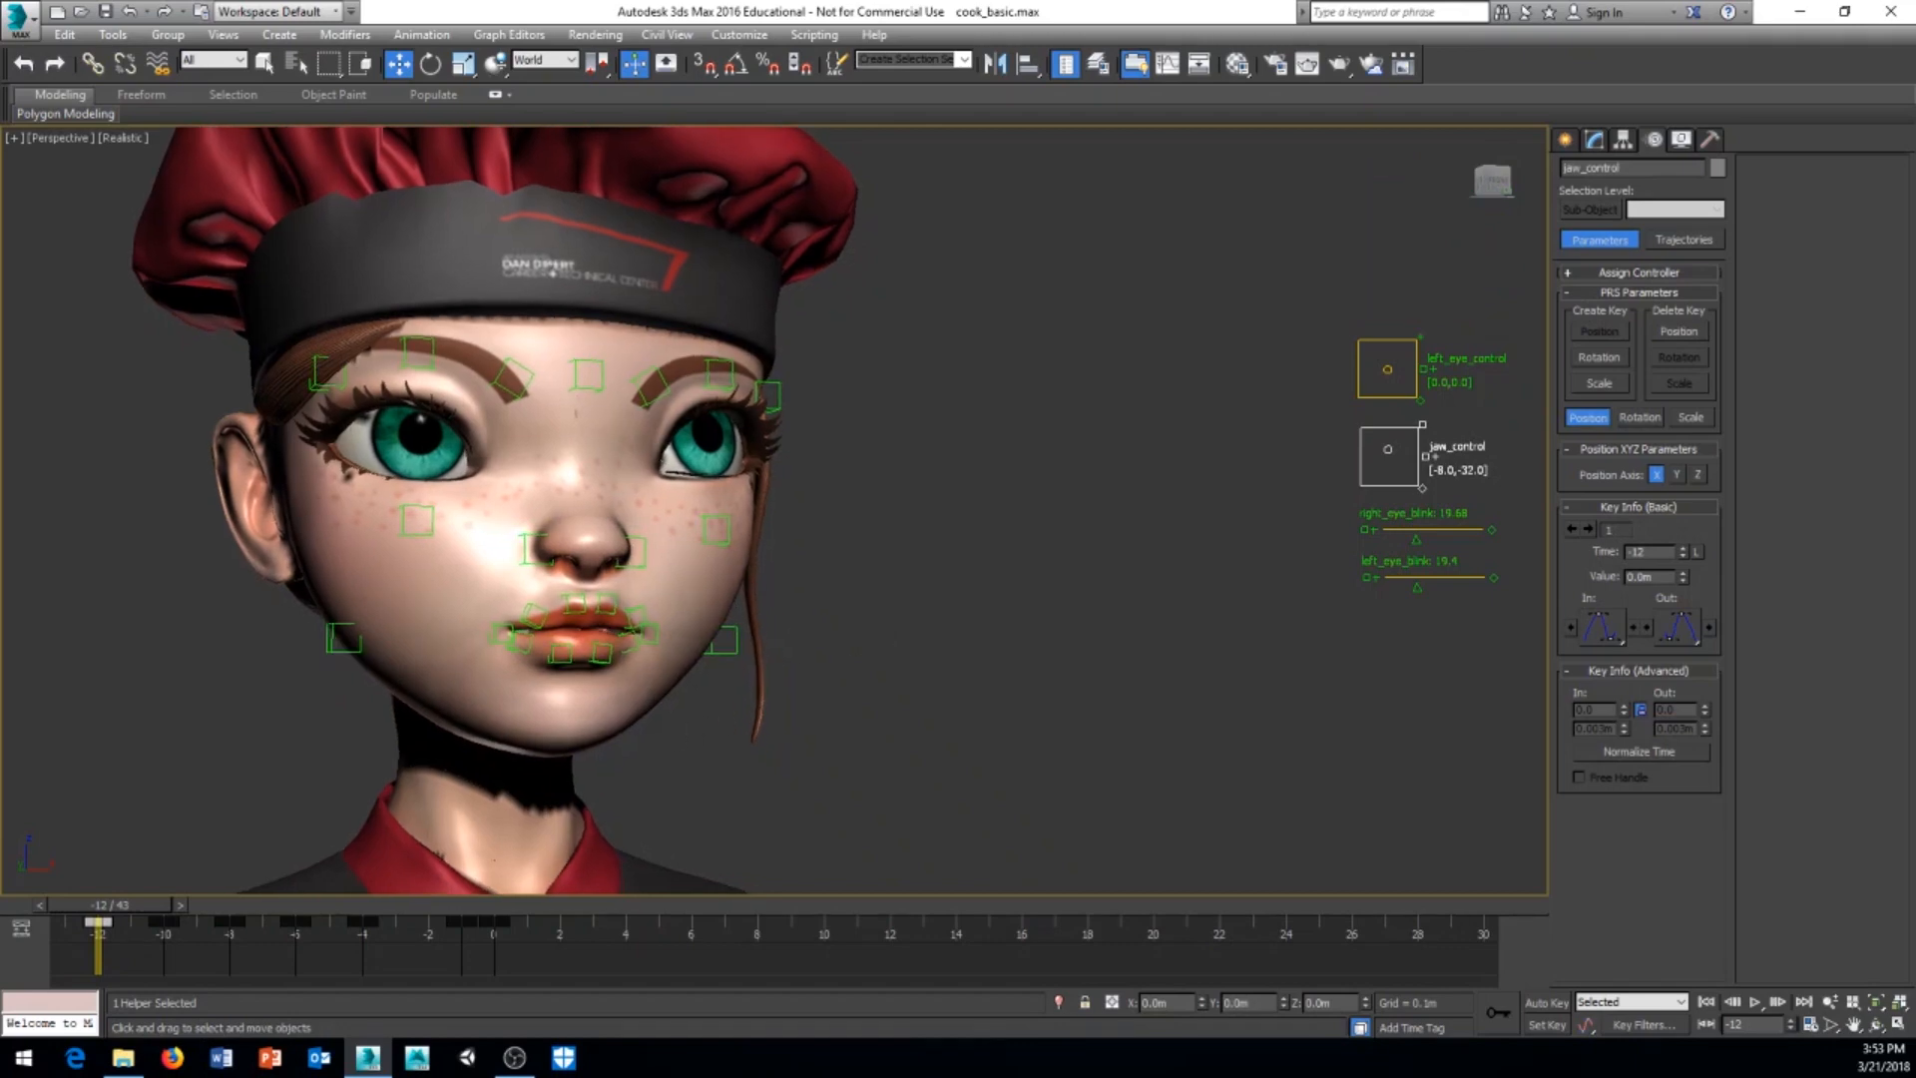
{"action": "scroll", "coordinate": [668, 723], "scroll_direction": "down", "scroll_amount": 3}
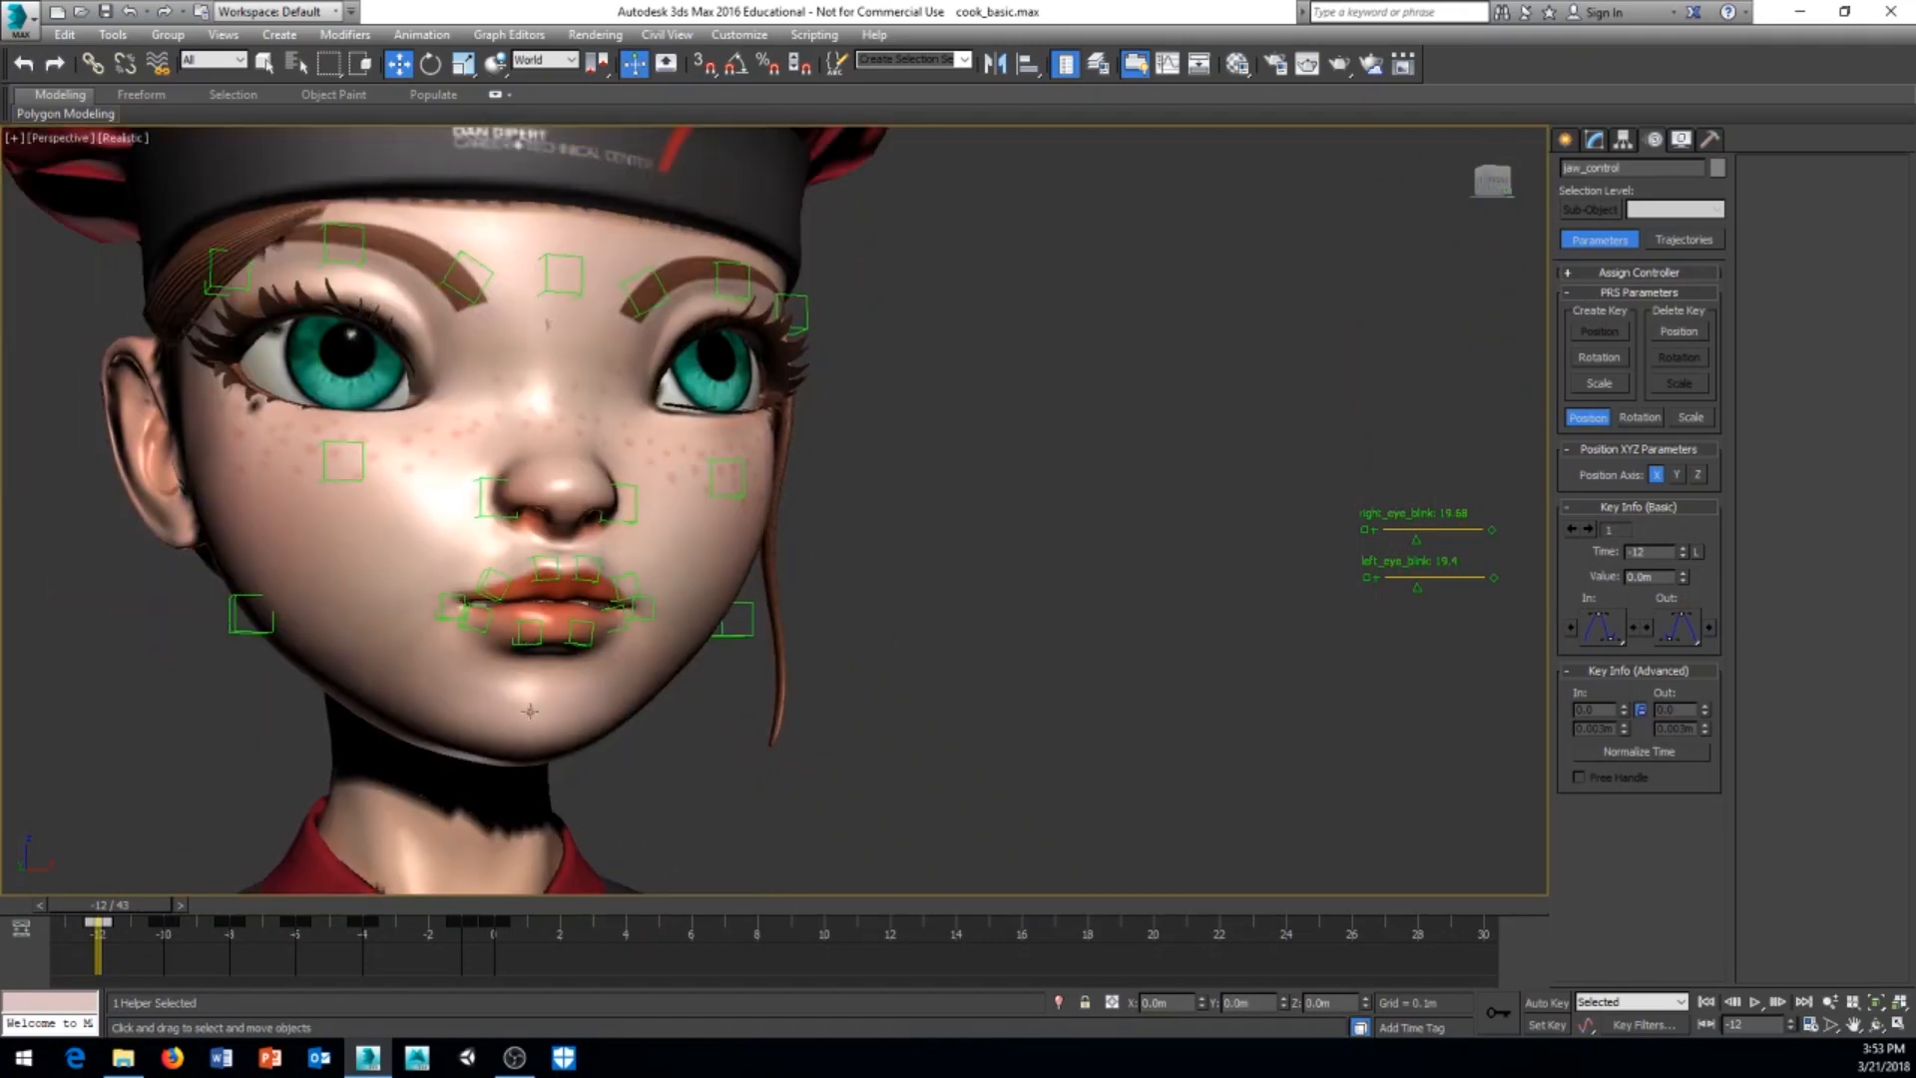
{"action": "left_click", "coordinate": [1542, 1003]}
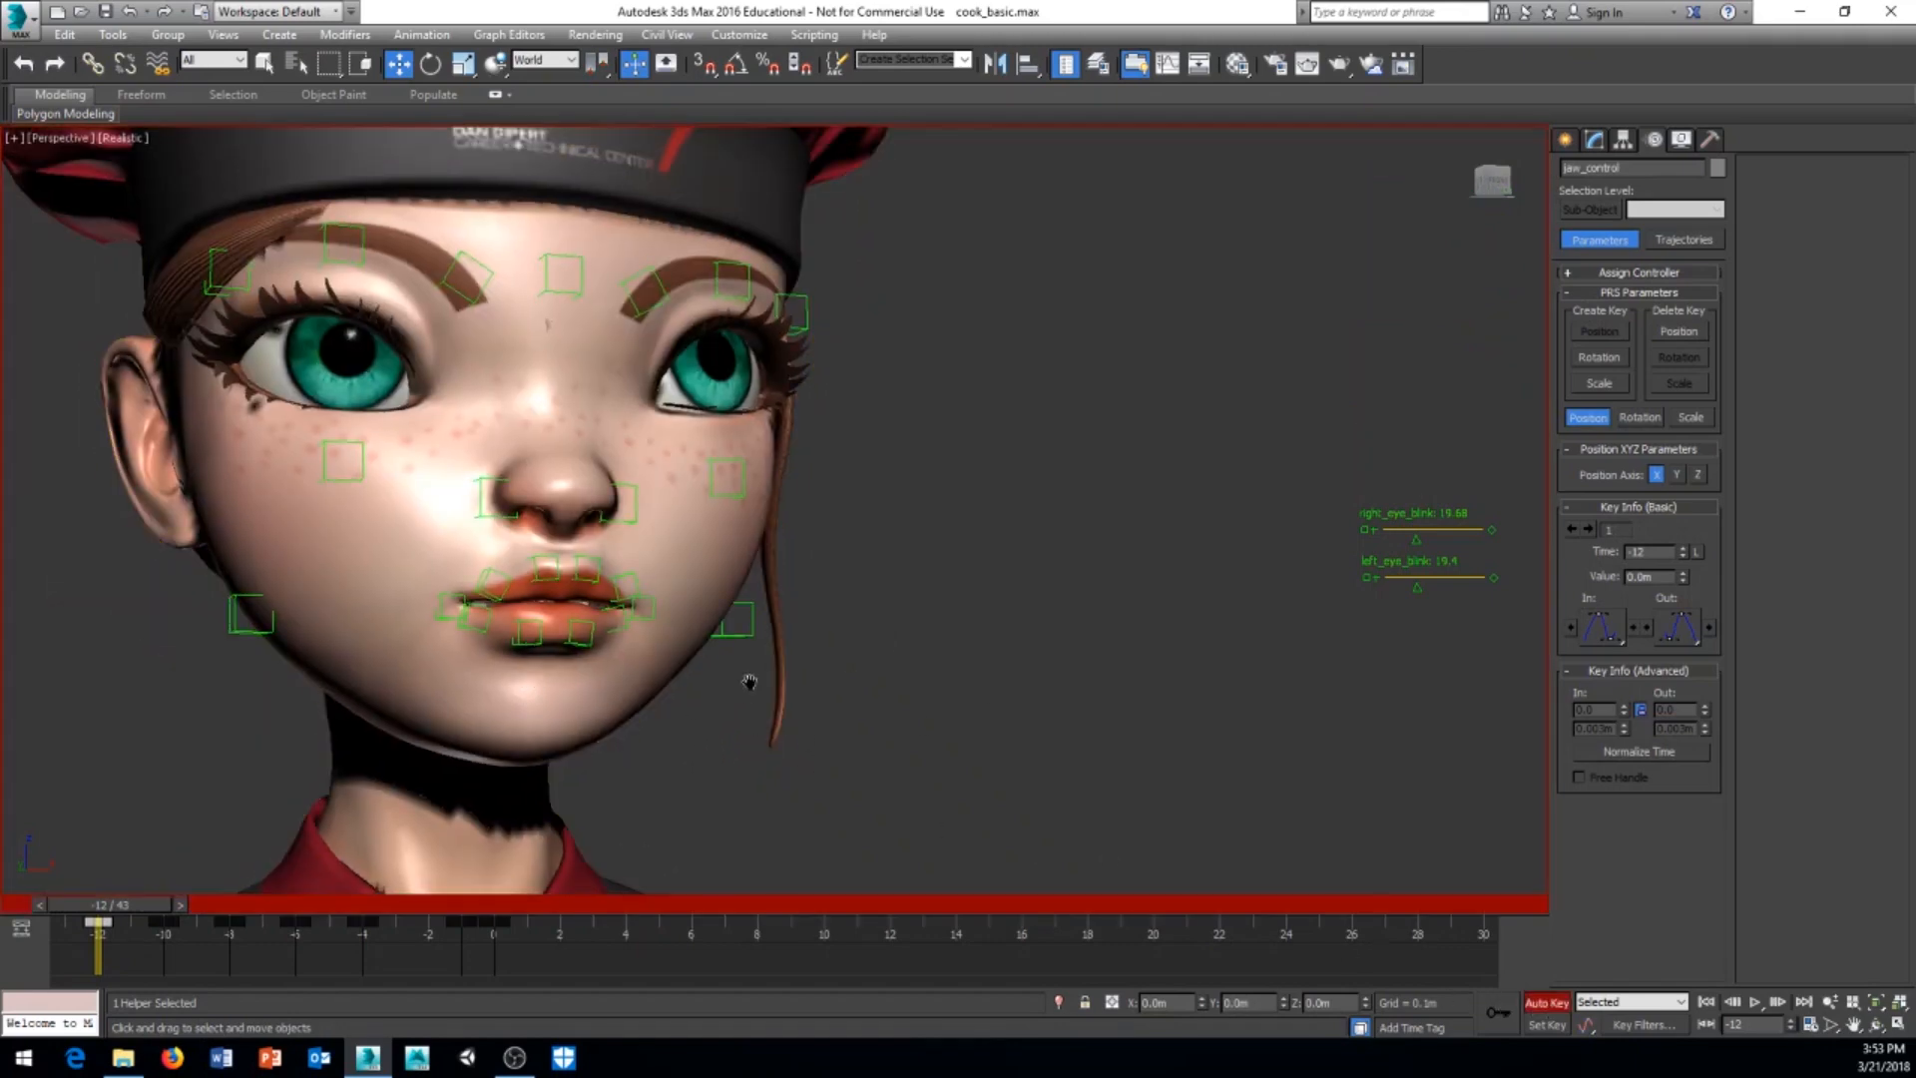
{"action": "middle_click_drag", "start_coordinate": [741, 675], "coordinate": [946, 709]}
{"action": "left_click", "coordinate": [737, 665]}
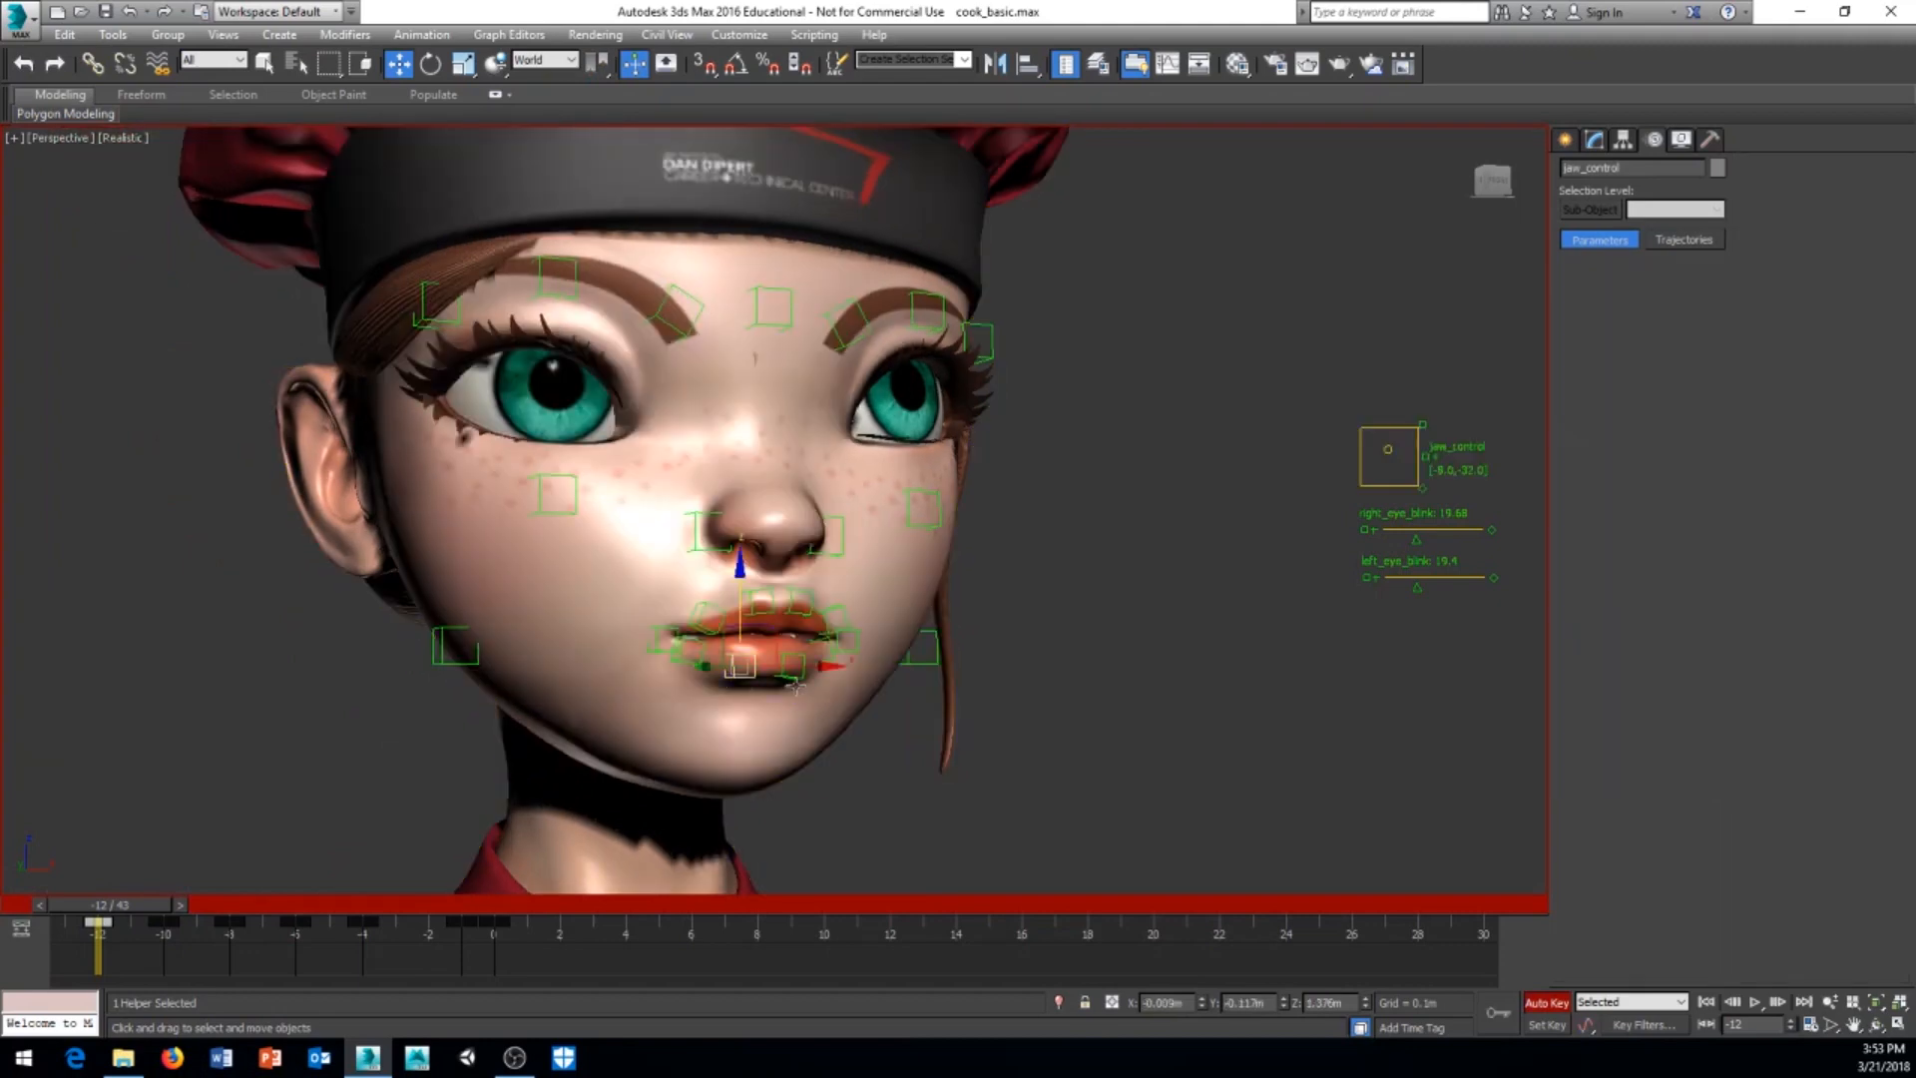
{"action": "left_click", "coordinate": [788, 669], "text": "ctrl"}
{"action": "right_click", "coordinate": [906, 774]}
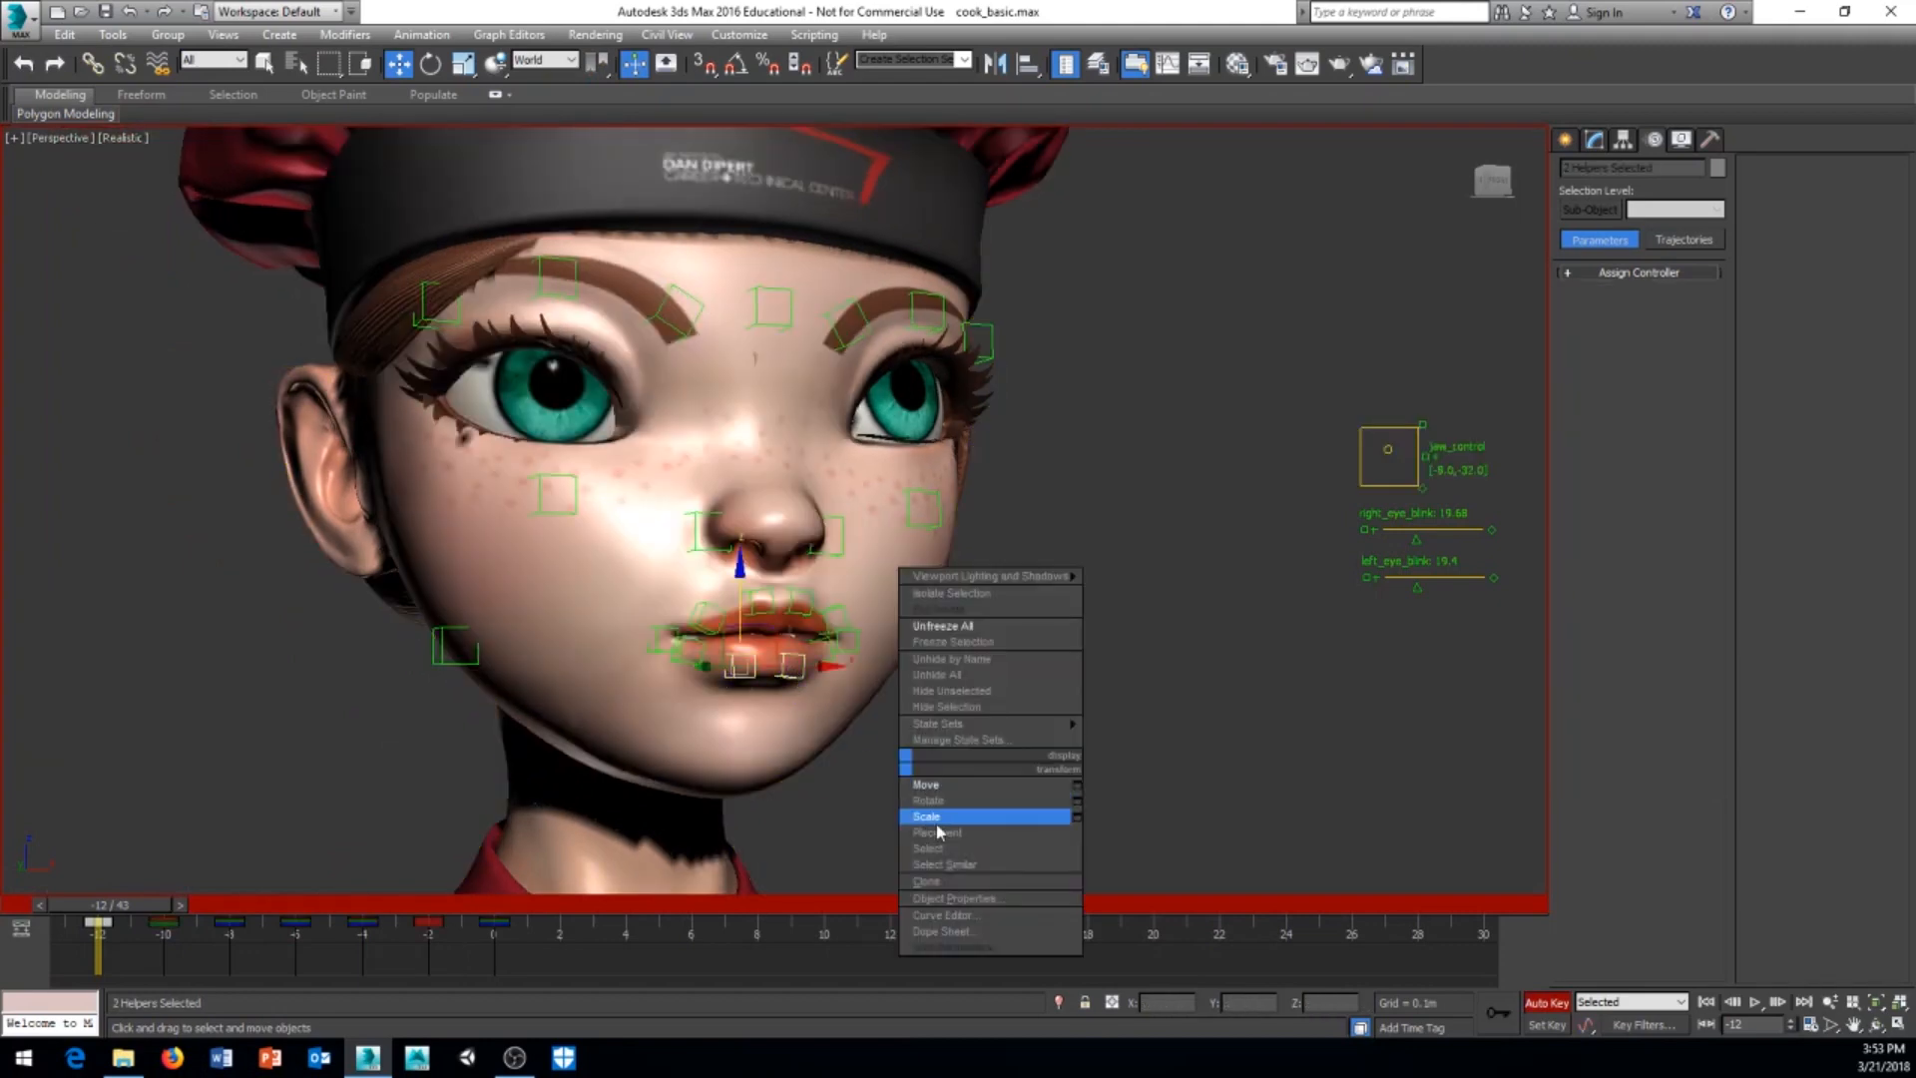
{"action": "left_click", "coordinate": [938, 798]}
{"action": "middle_click_drag", "start_coordinate": [789, 730], "coordinate": [824, 740], "text": "alt"}
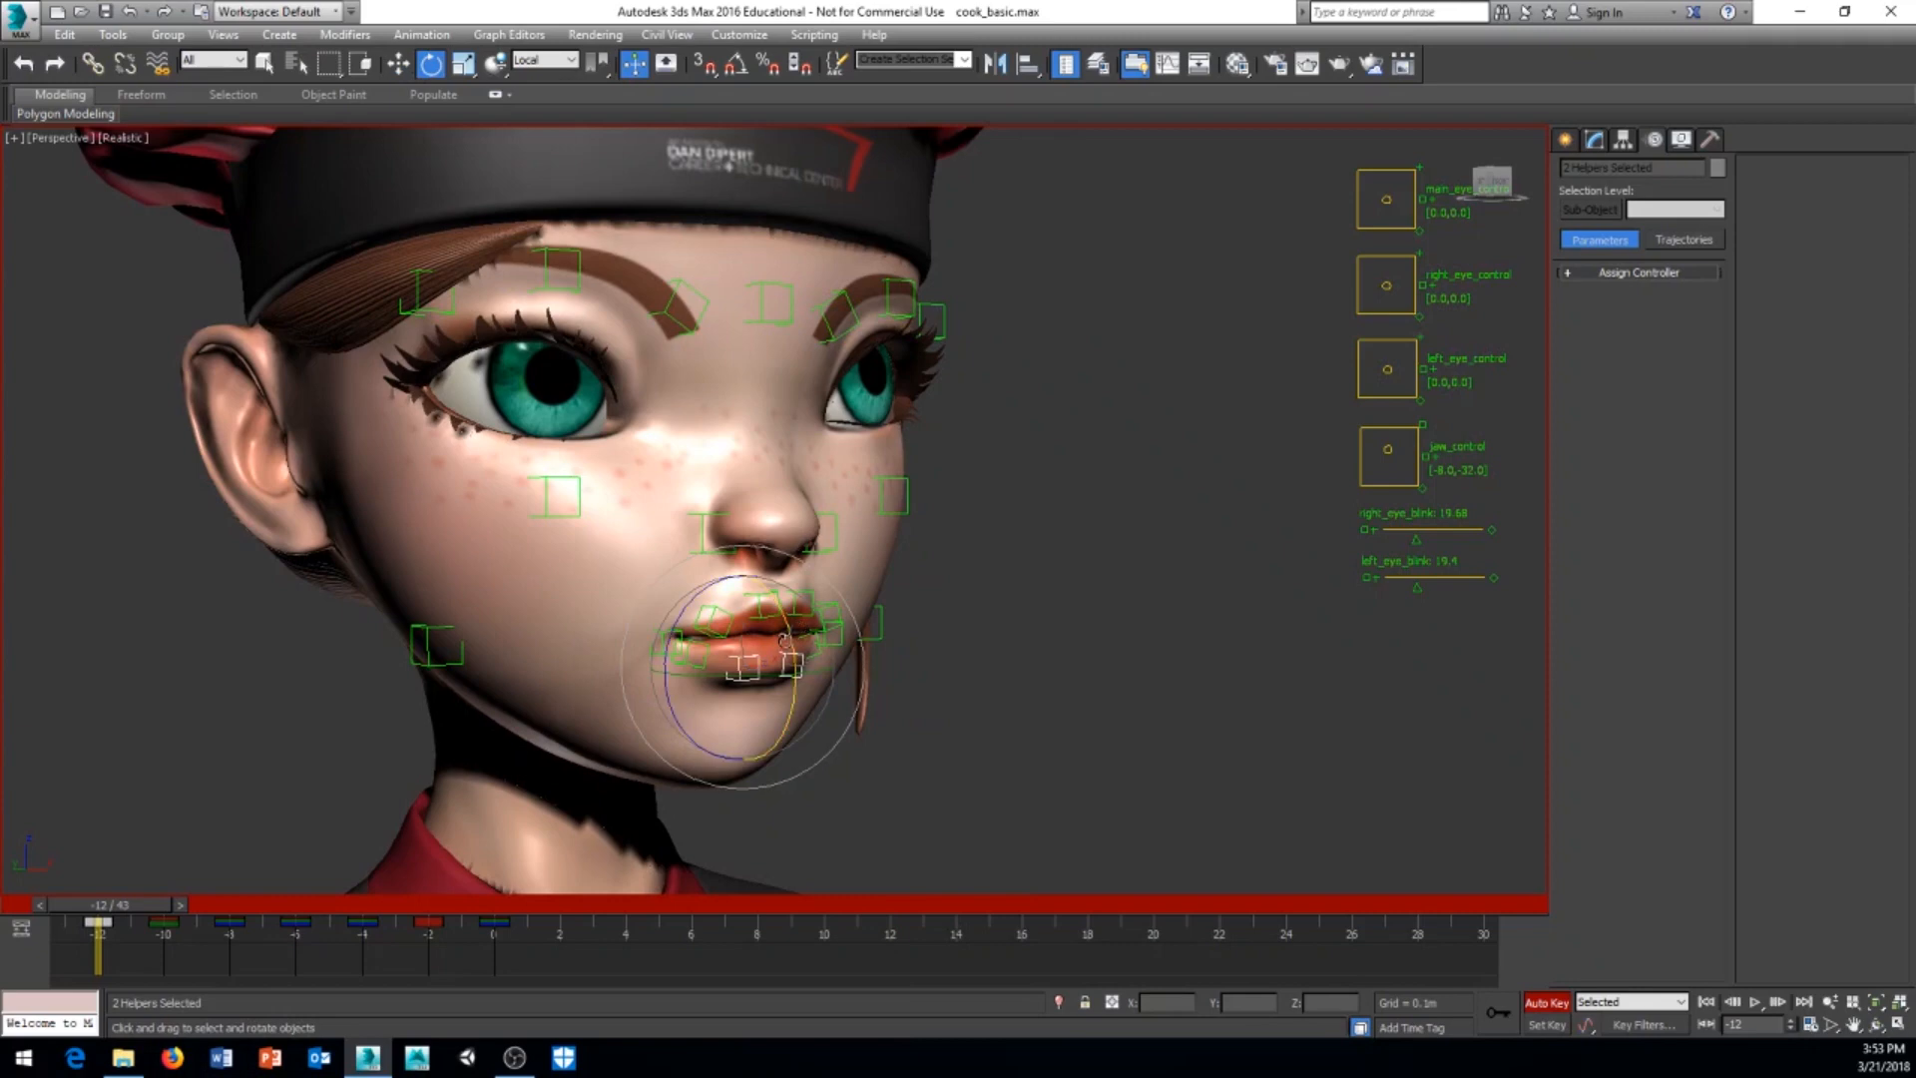
{"action": "left_click_drag", "start_coordinate": [787, 638], "coordinate": [772, 599]}
{"action": "middle_click_drag", "start_coordinate": [773, 598], "coordinate": [981, 706], "text": "alt"}
Step: Raise the two lower inner lip helpers slightly towards the upper lip
{"action": "right_click", "coordinate": [979, 695]}
{"action": "left_click", "coordinate": [999, 715]}
{"action": "middle_click_drag", "start_coordinate": [860, 704], "coordinate": [906, 718], "text": "alt"}
{"action": "left_click_drag", "start_coordinate": [710, 628], "coordinate": [709, 620]}
{"action": "middle_click_drag", "start_coordinate": [805, 736], "coordinate": [691, 758], "text": "alt"}
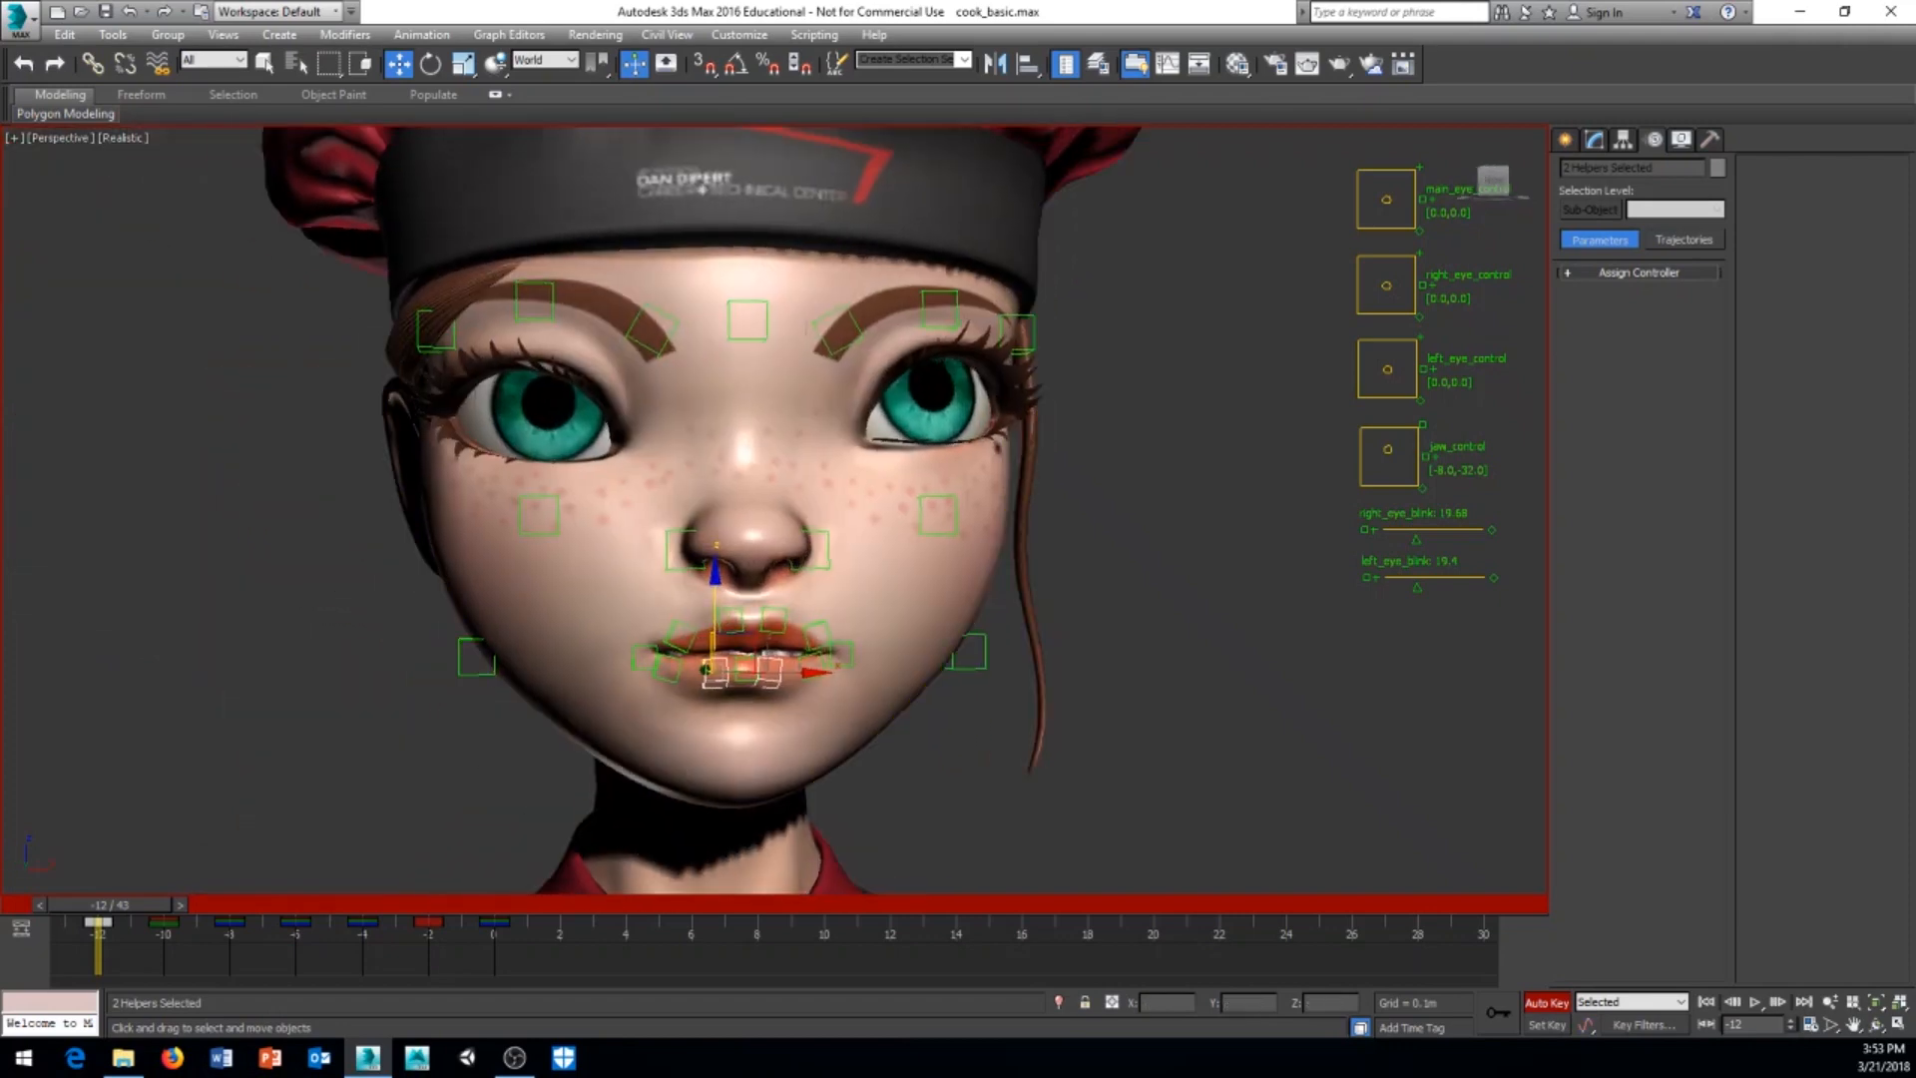
Step: Select both lower outer lip helpers and rotate them together
{"action": "scroll", "coordinate": [691, 758], "scroll_direction": "up", "scroll_amount": 3}
{"action": "left_click", "coordinate": [653, 629]}
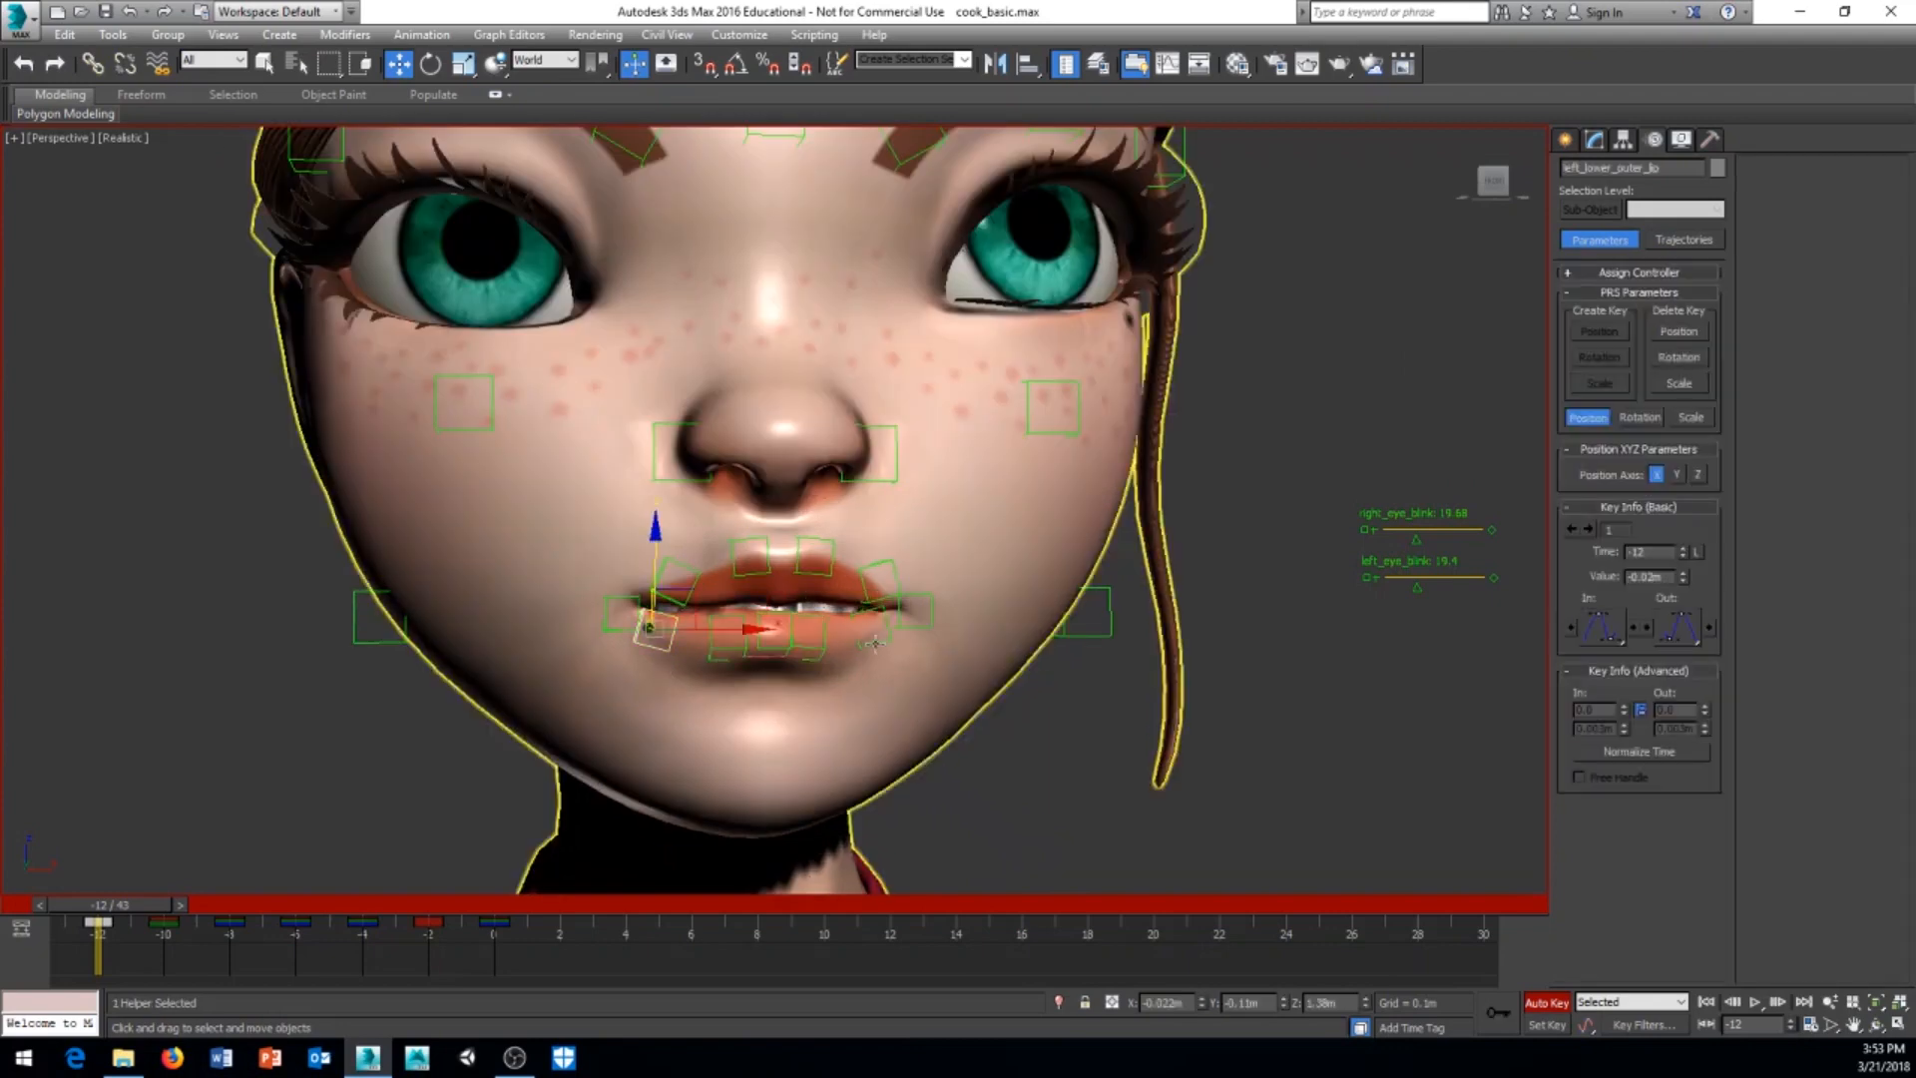
{"action": "left_click", "coordinate": [892, 650], "text": "ctrl"}
{"action": "right_click", "coordinate": [1038, 763]}
{"action": "left_click", "coordinate": [1063, 811]}
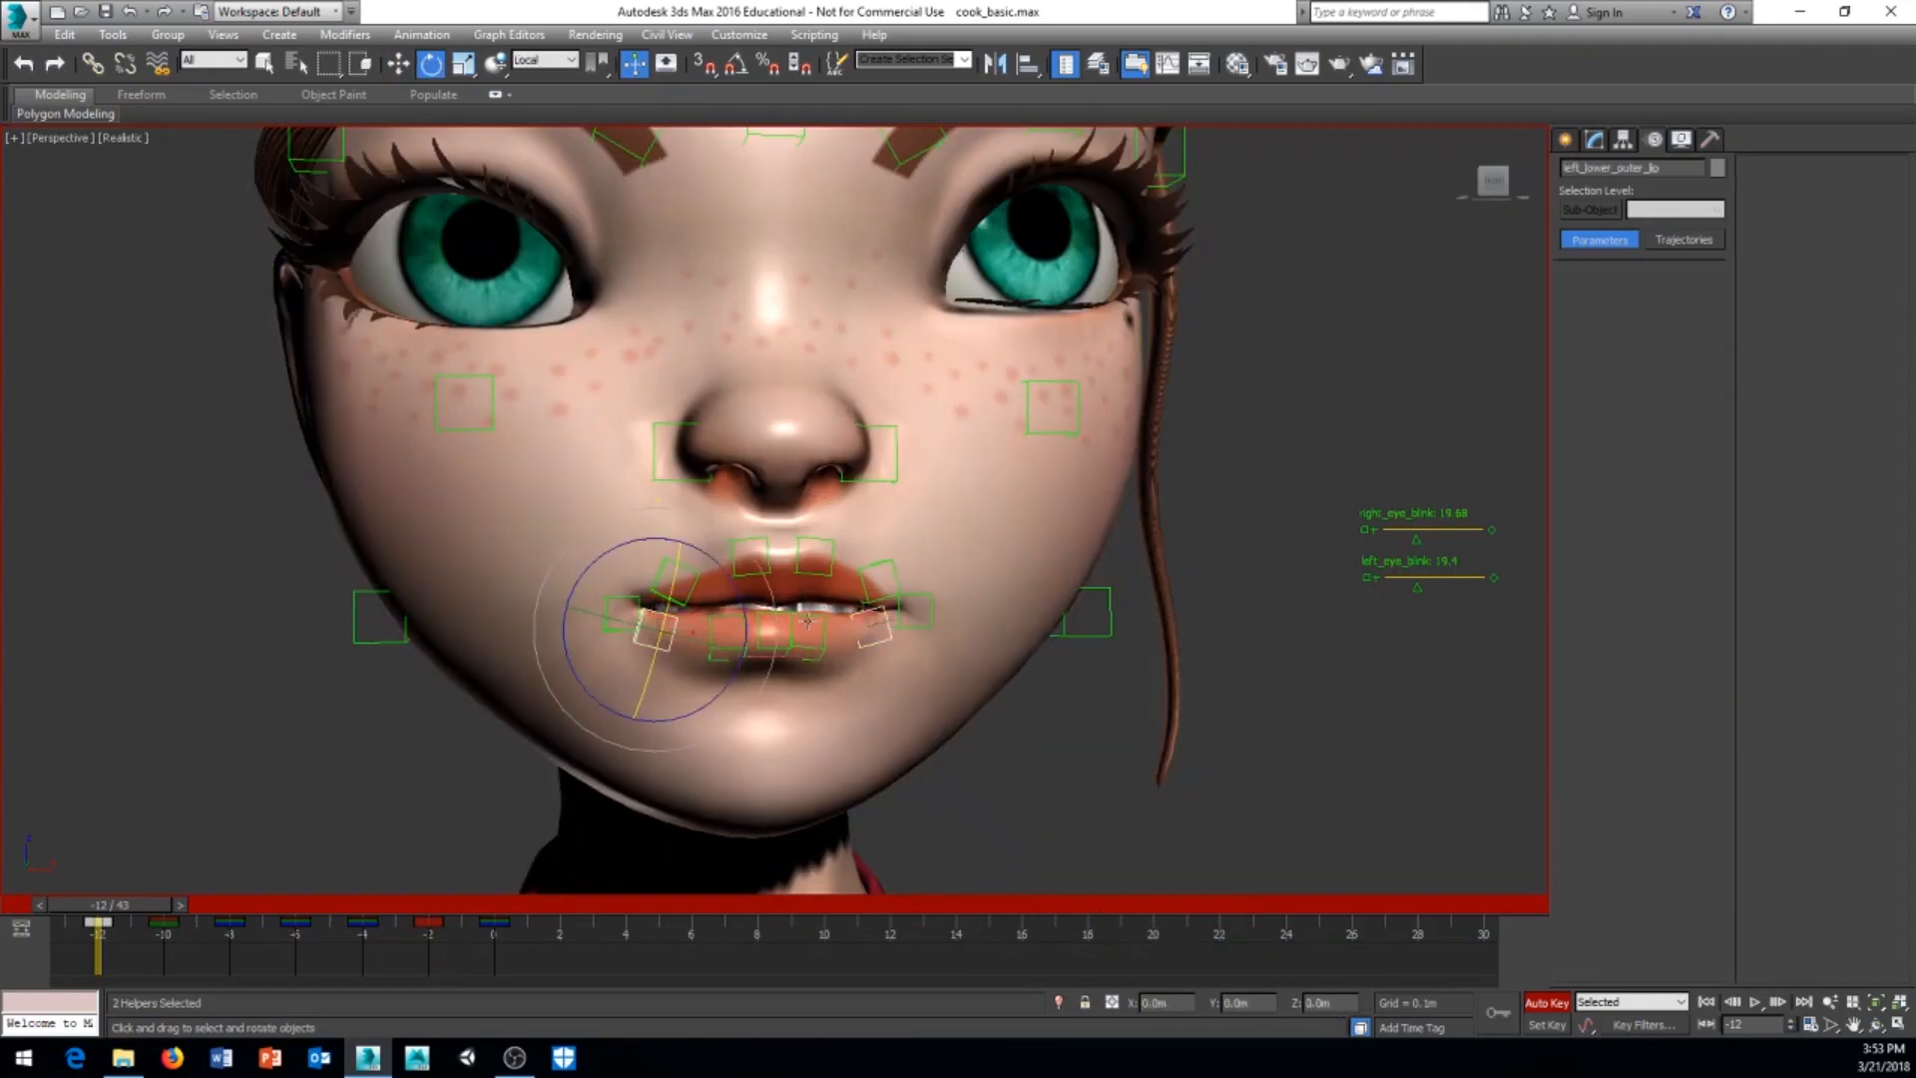
{"action": "left_click_drag", "start_coordinate": [666, 607], "coordinate": [755, 661]}
Step: Raise the two lower outer lip helpers slightly to narrow the gap between the lips
{"action": "right_click", "coordinate": [1049, 801]}
{"action": "left_click", "coordinate": [1078, 817]}
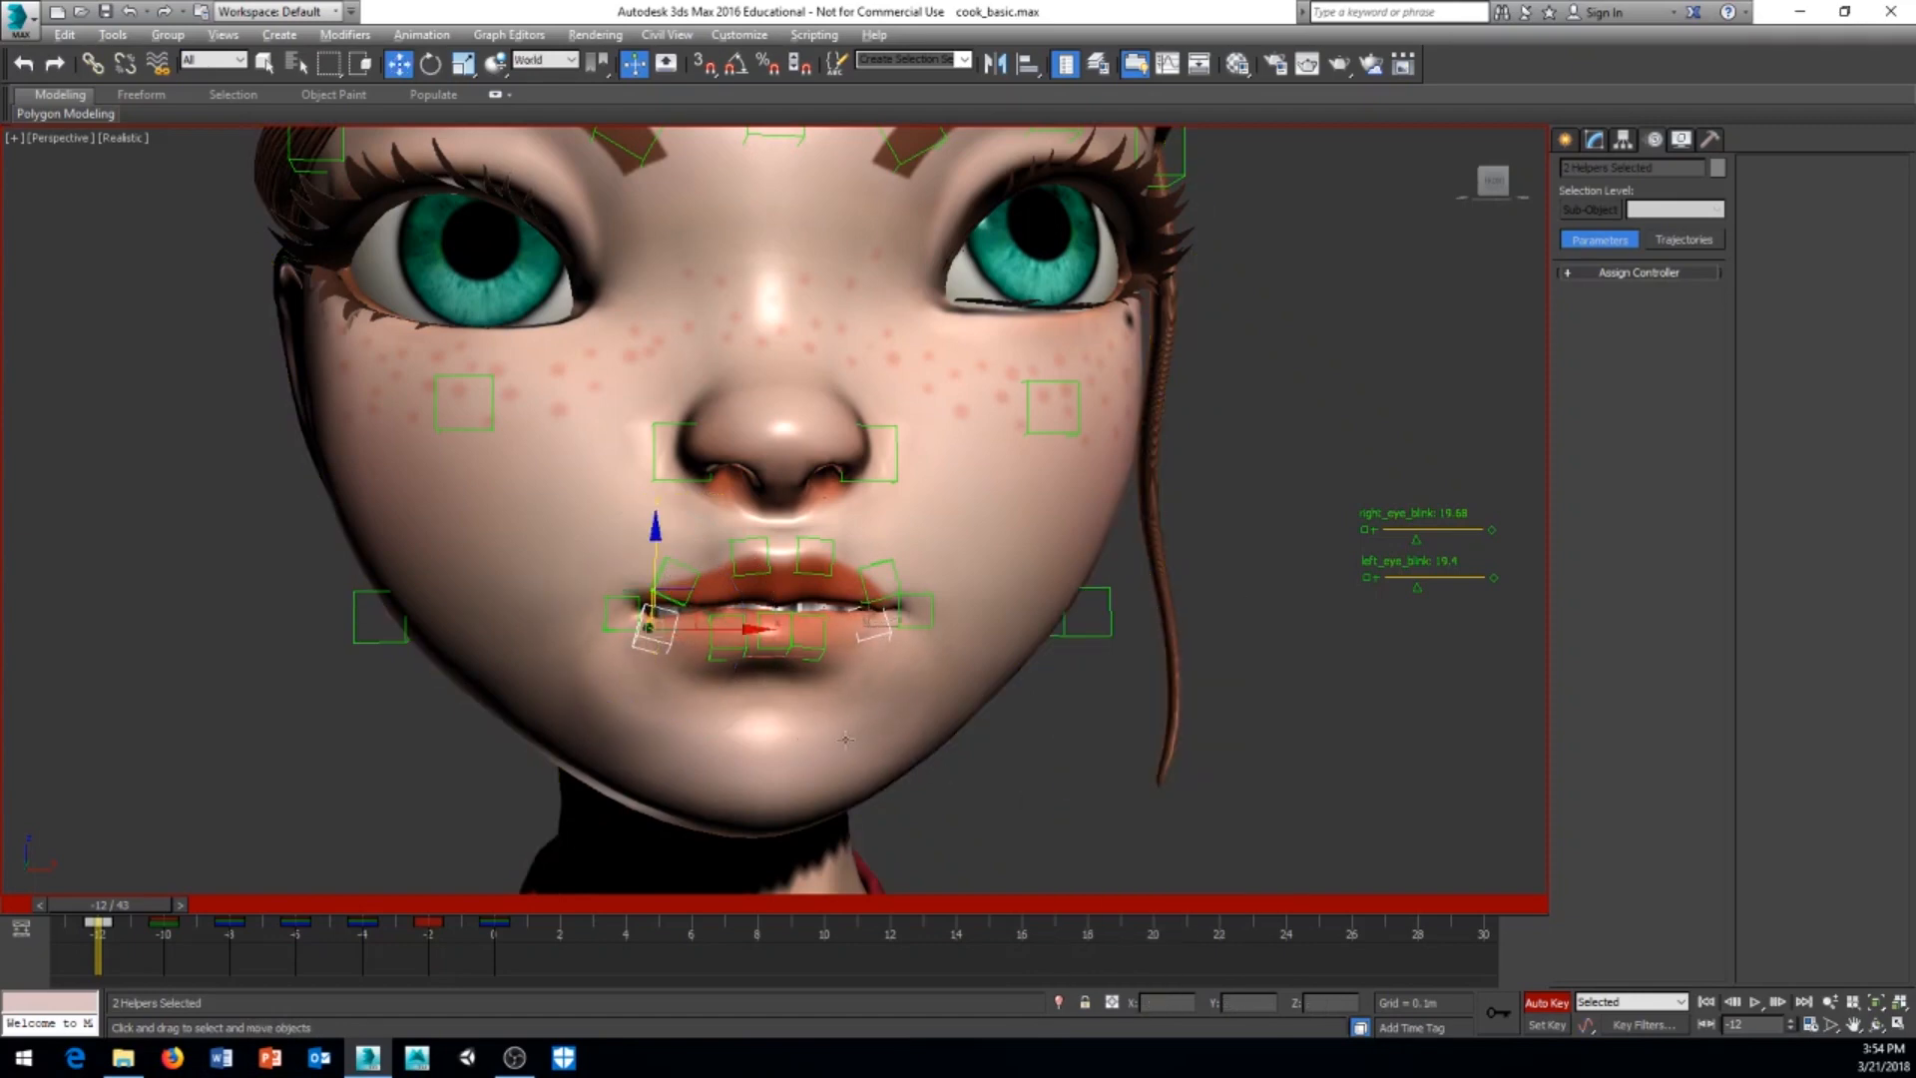
{"action": "middle_click_drag", "start_coordinate": [1078, 817], "coordinate": [898, 799], "text": "alt"}
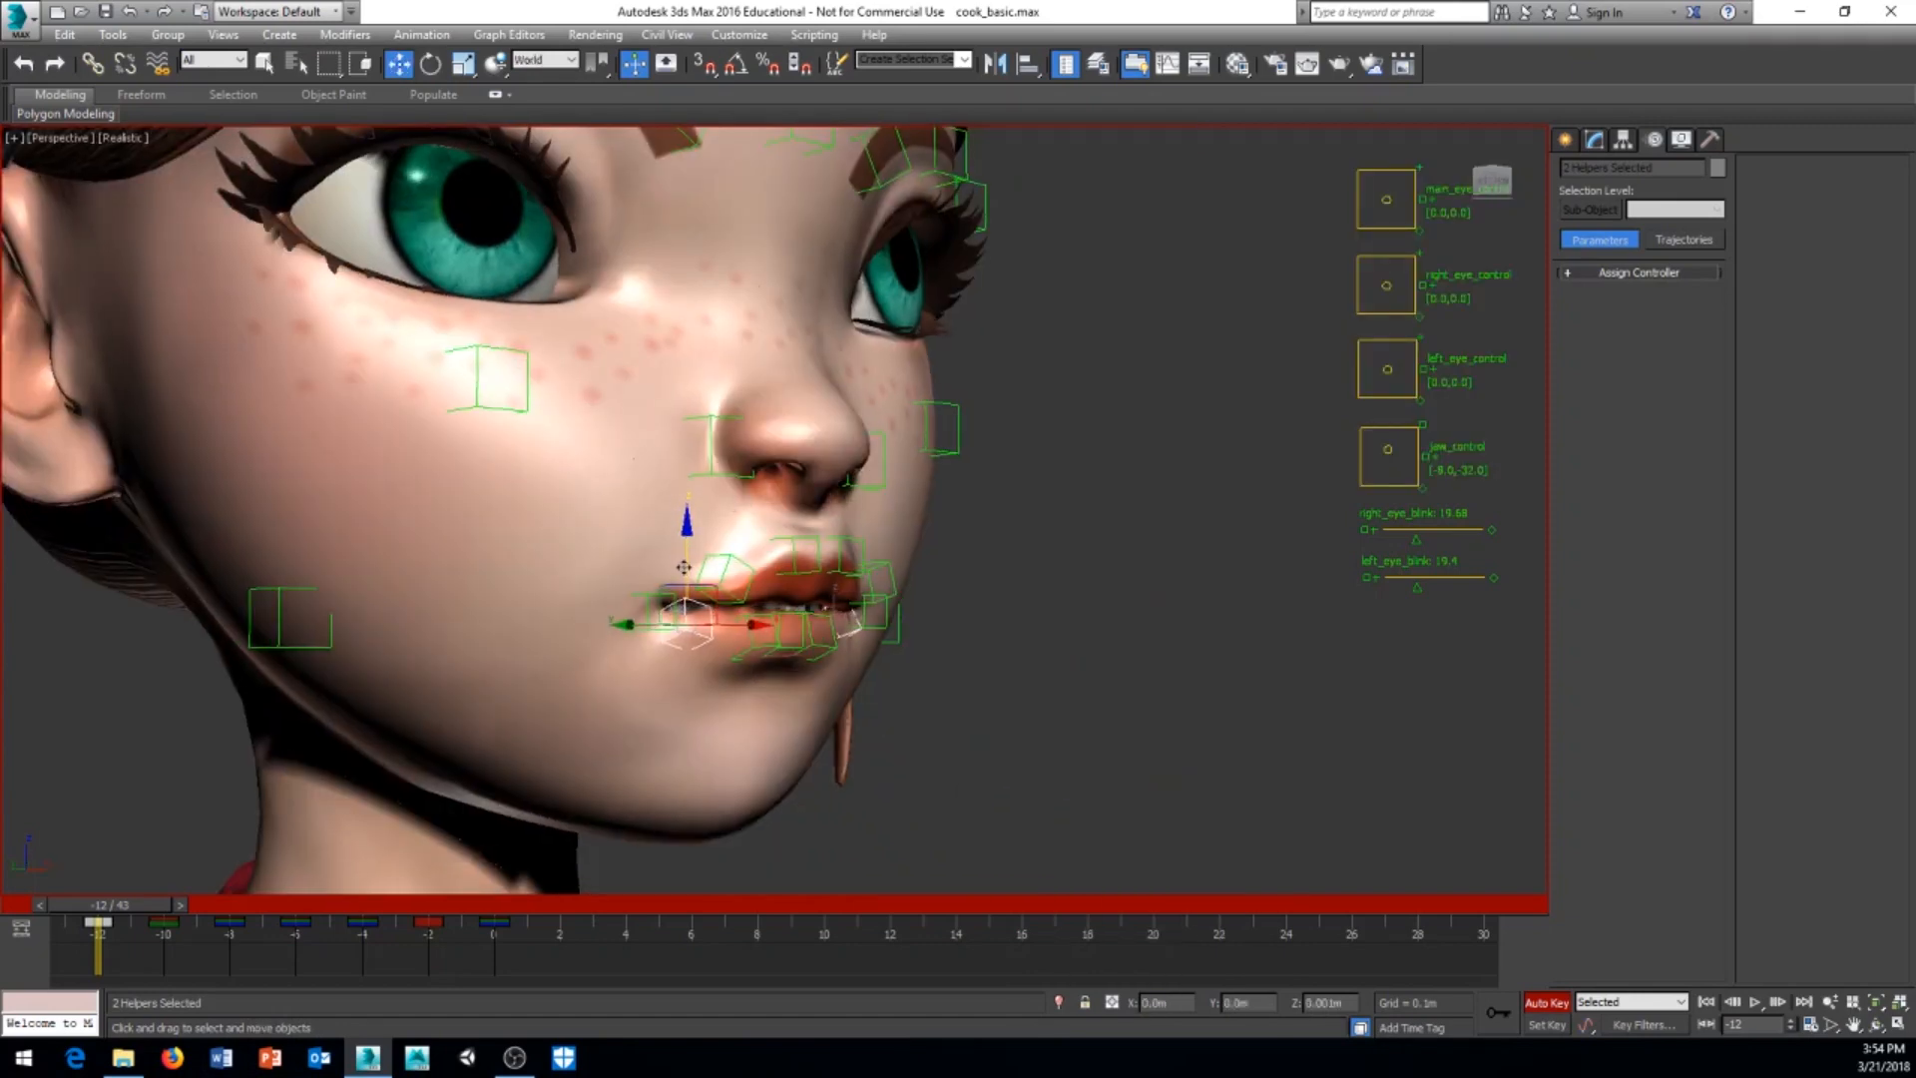
{"action": "middle_click_drag", "start_coordinate": [682, 574], "coordinate": [978, 631], "text": "alt"}
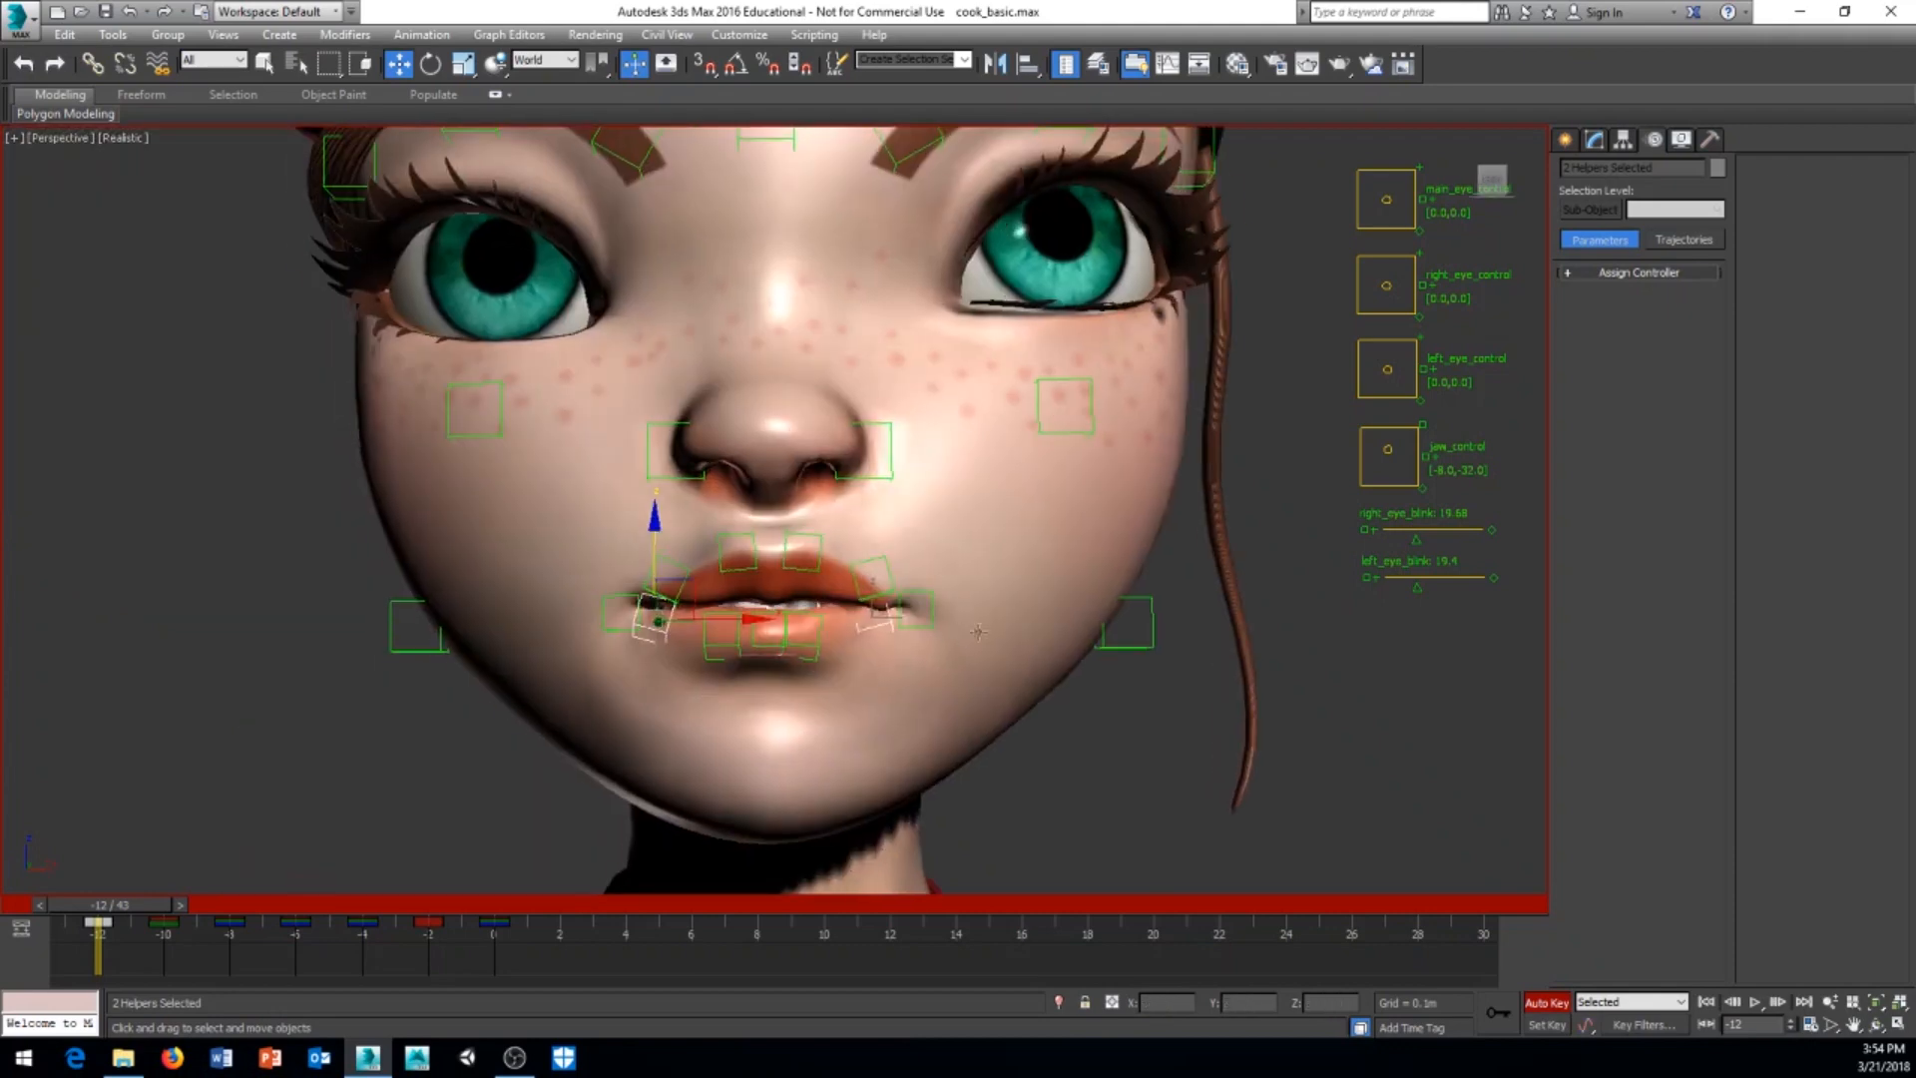
Step: Rotate the left mouth corner helper to tilt it downwards and lower it slightly
{"action": "left_click", "coordinate": [926, 620]}
{"action": "right_click", "coordinate": [1069, 760]}
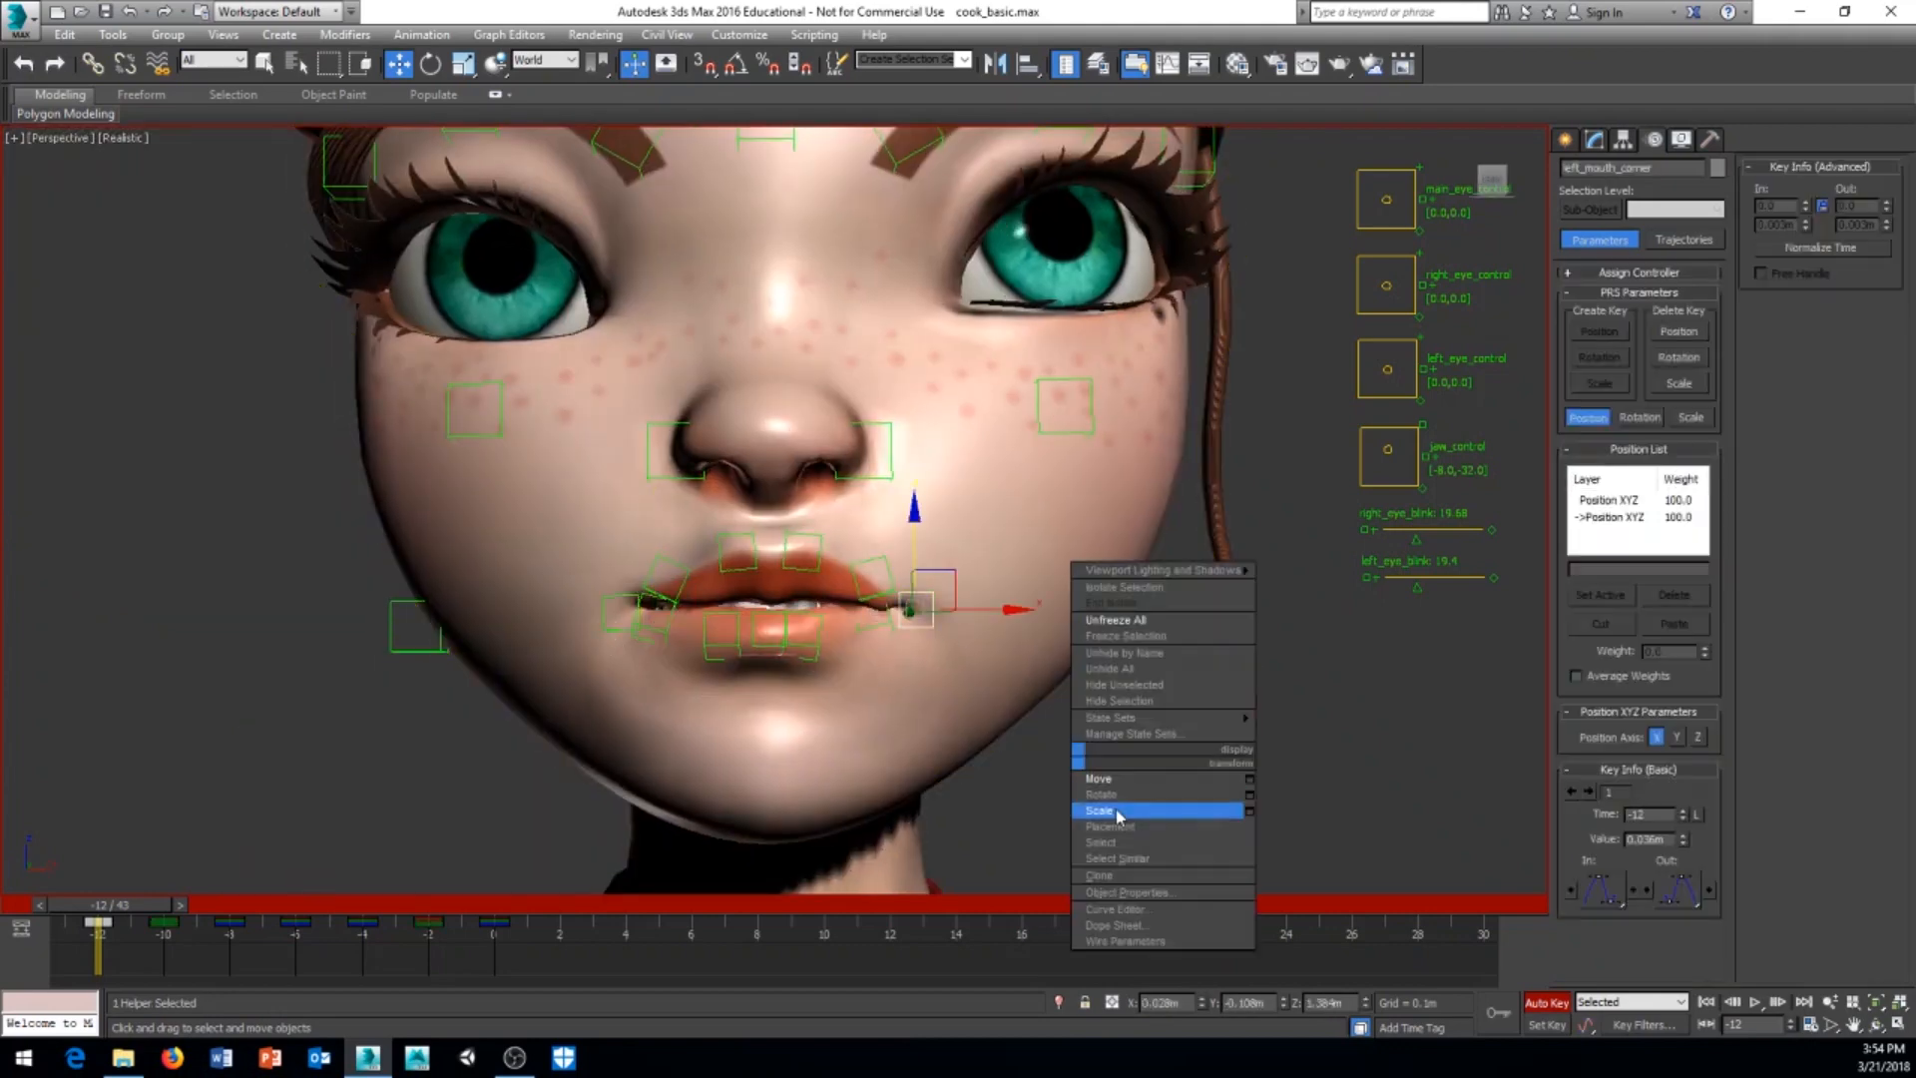
{"action": "left_click", "coordinate": [1093, 799]}
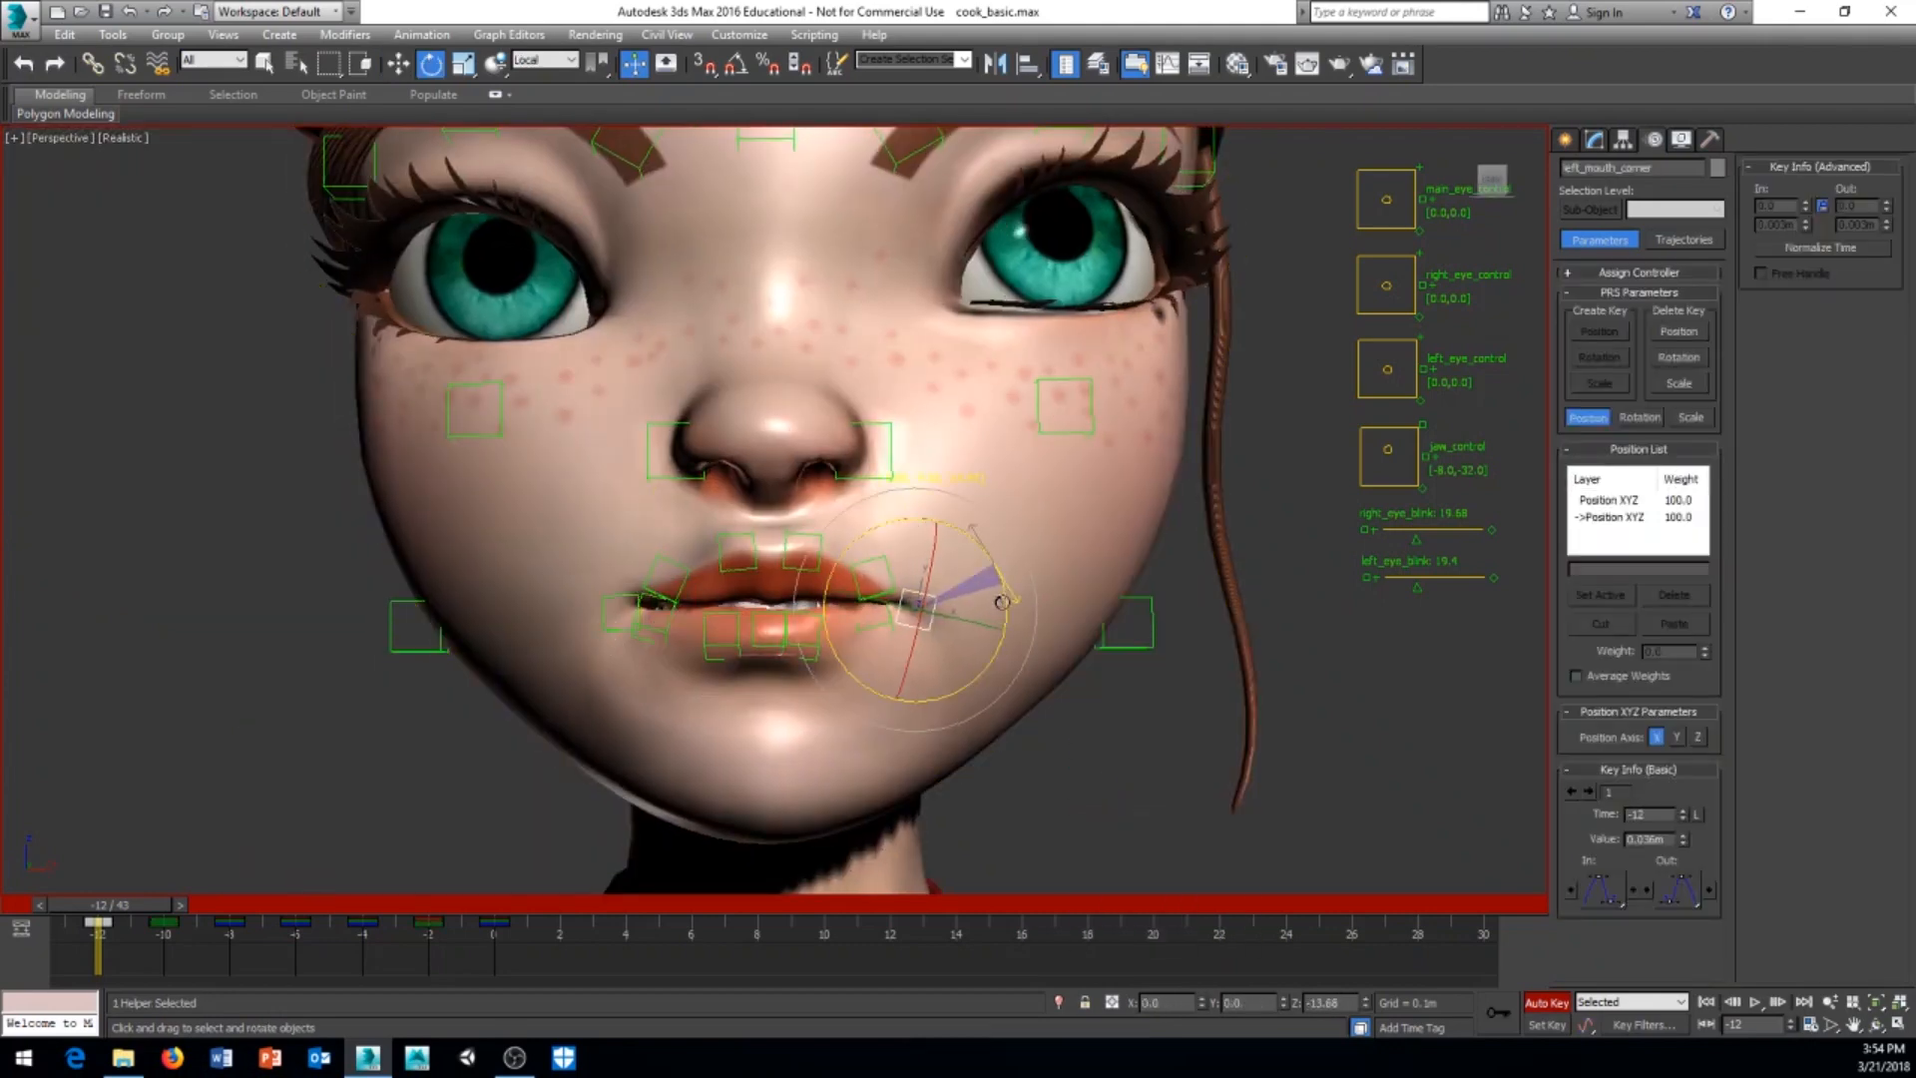
{"action": "right_click", "coordinate": [1126, 698]}
{"action": "left_click", "coordinate": [1157, 726]}
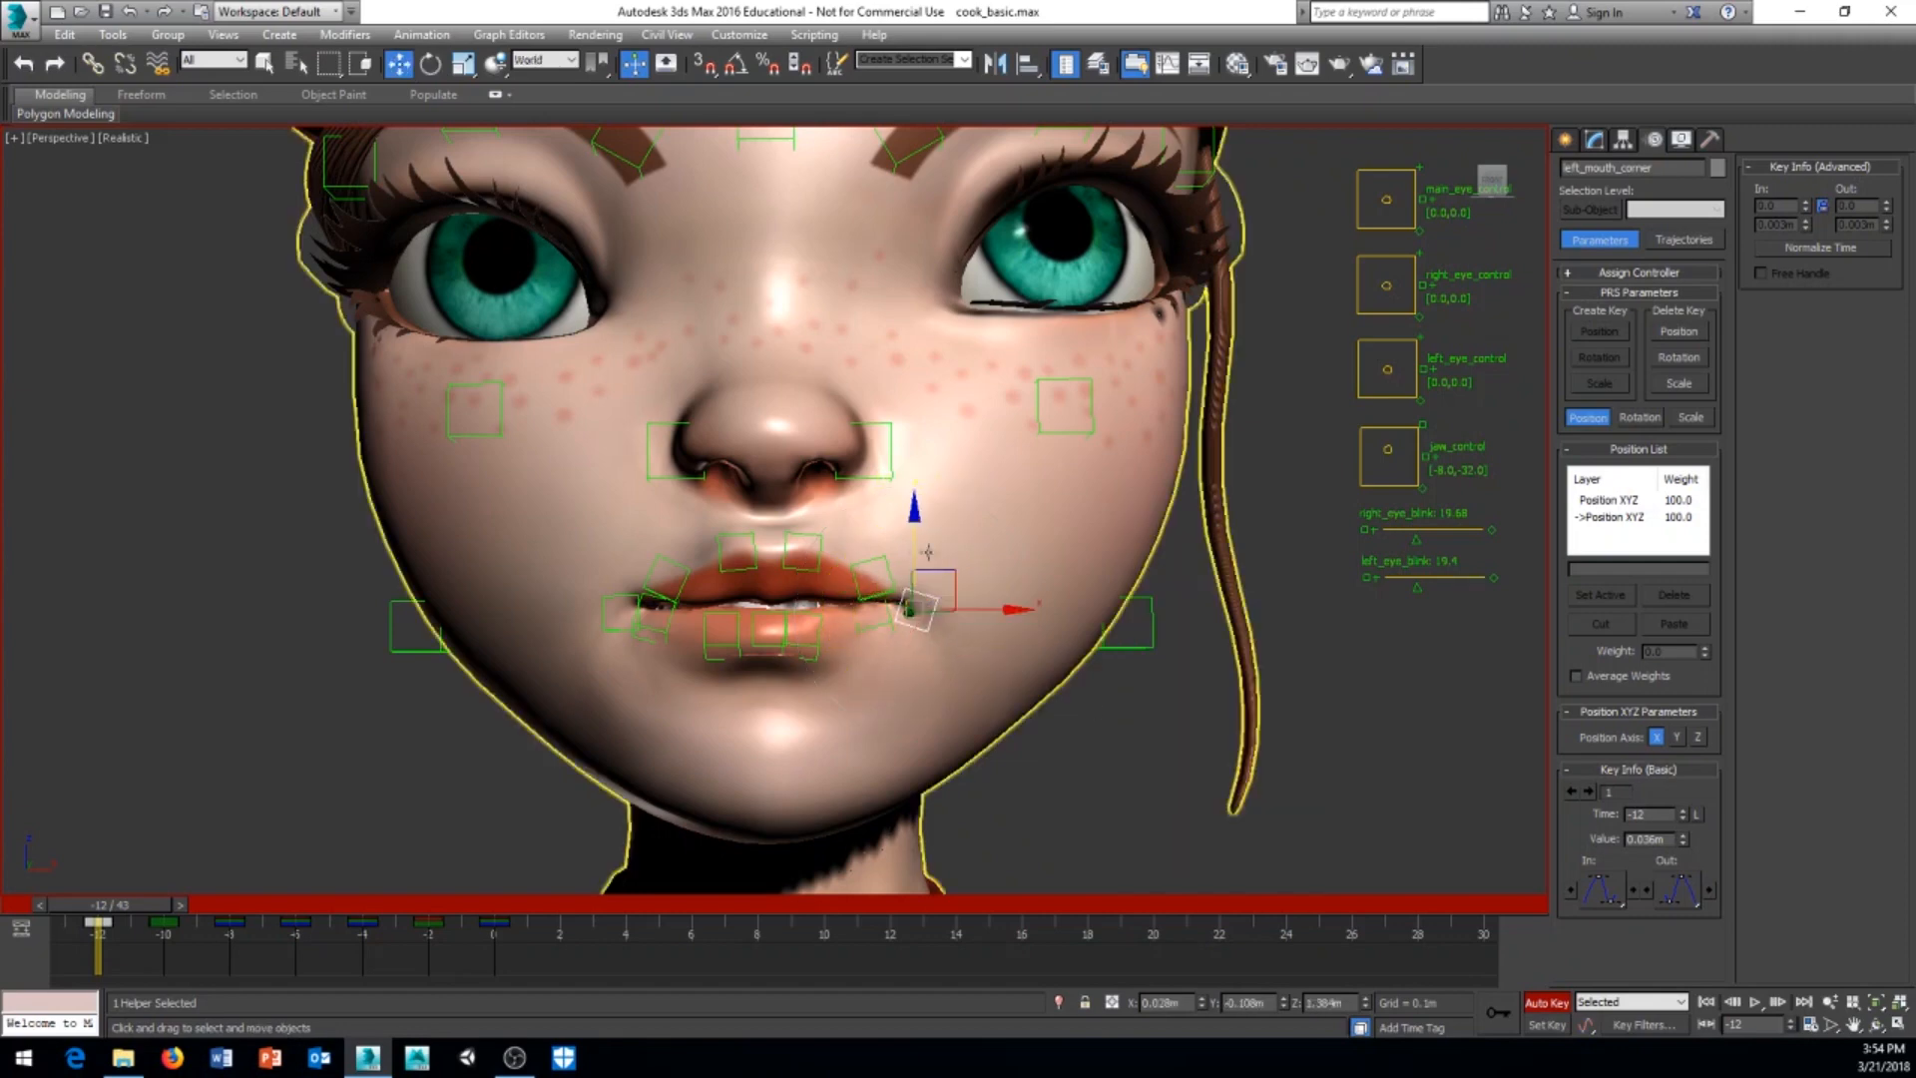
{"action": "left_click_drag", "start_coordinate": [911, 551], "coordinate": [911, 564]}
{"action": "right_click", "coordinate": [980, 751]}
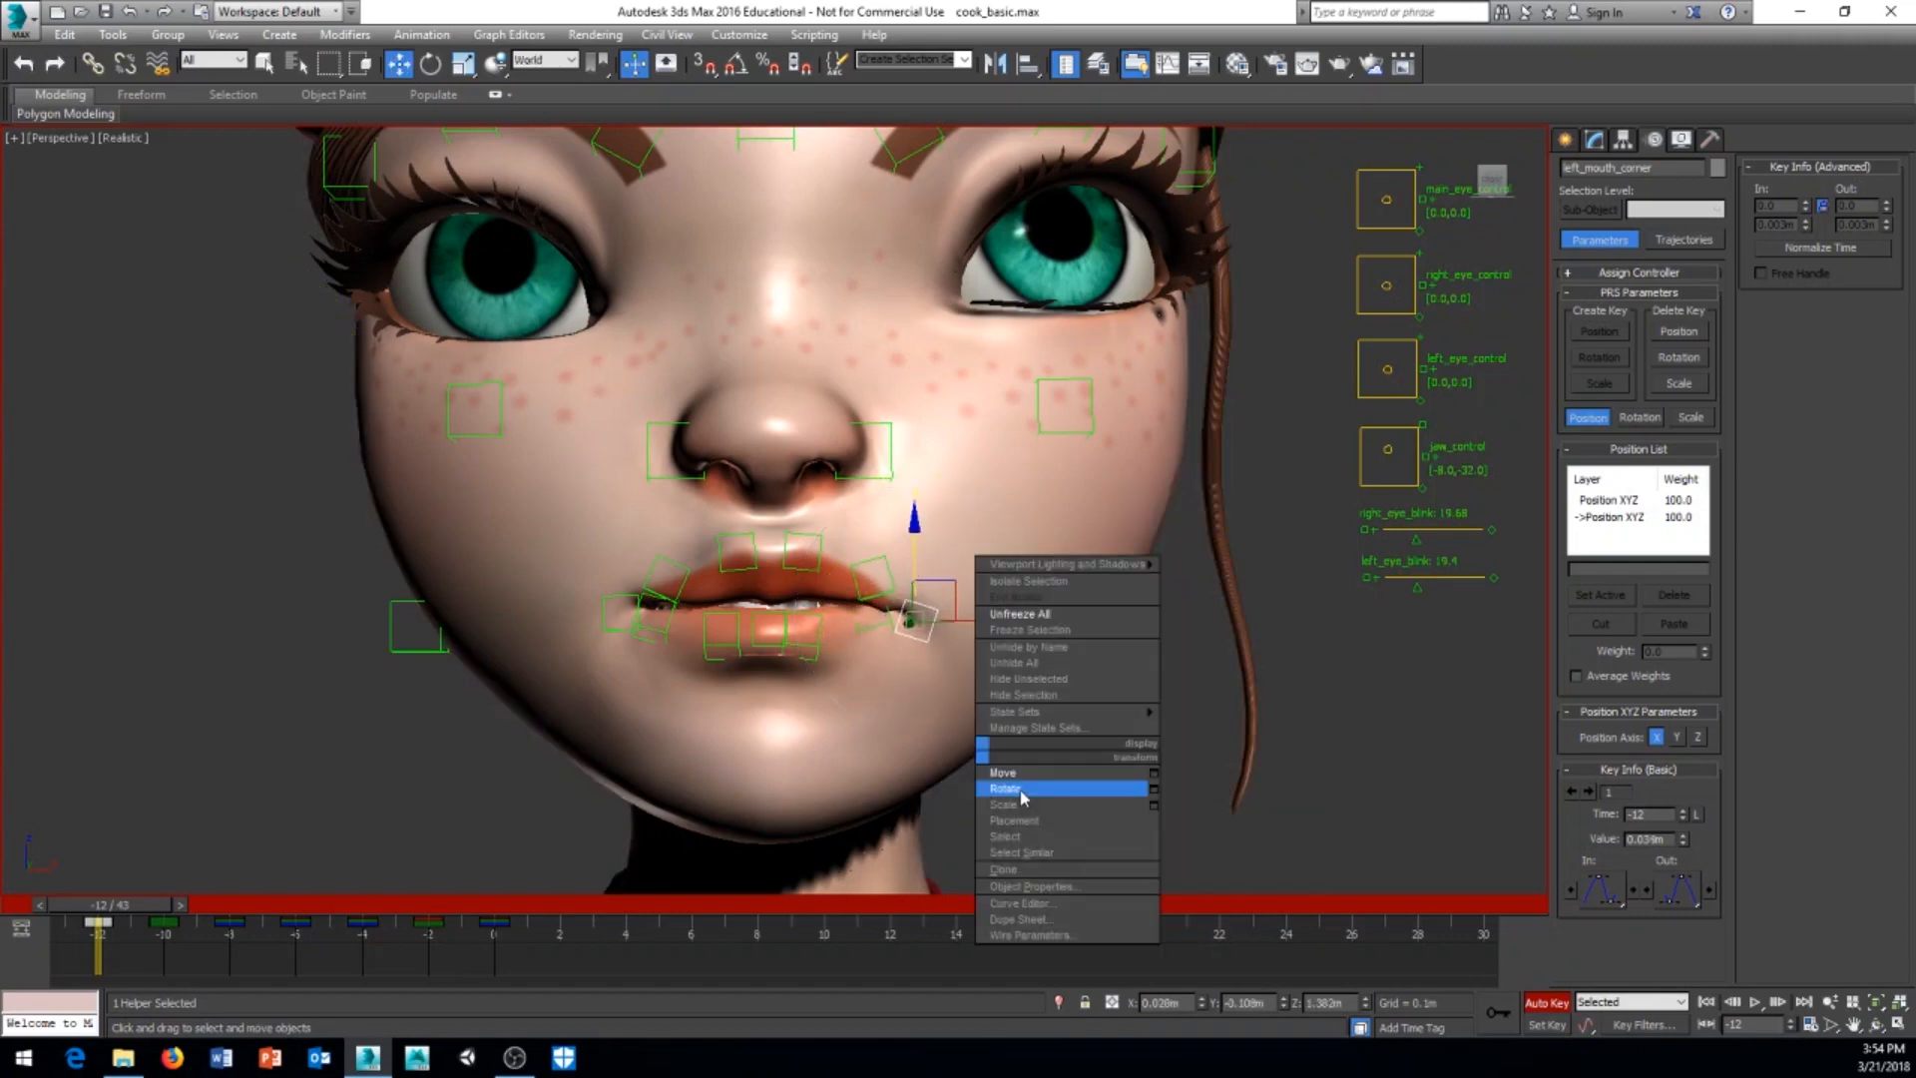
{"action": "left_click", "coordinate": [1005, 788]}
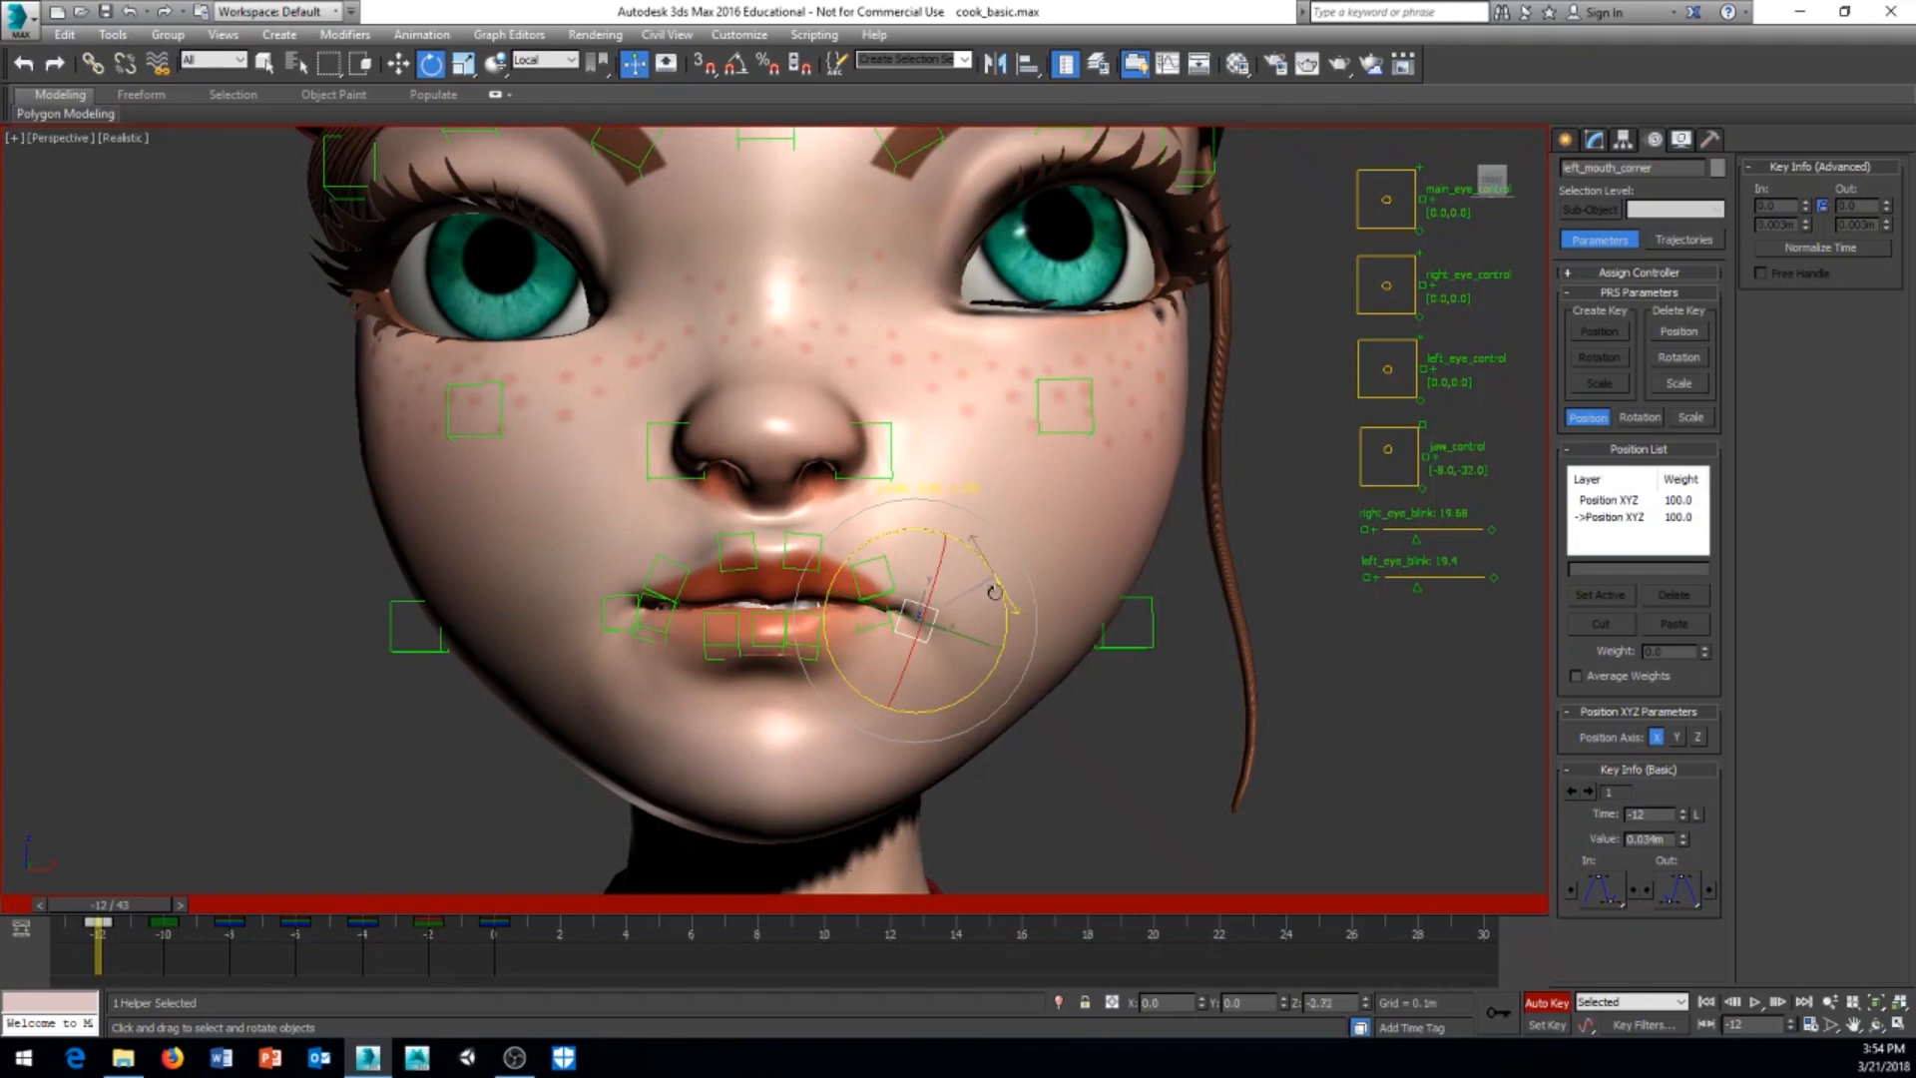
Step: Rotate the right mouth corner helper to mirror the left one and move it slightly down and outward
{"action": "right_click", "coordinate": [598, 716]}
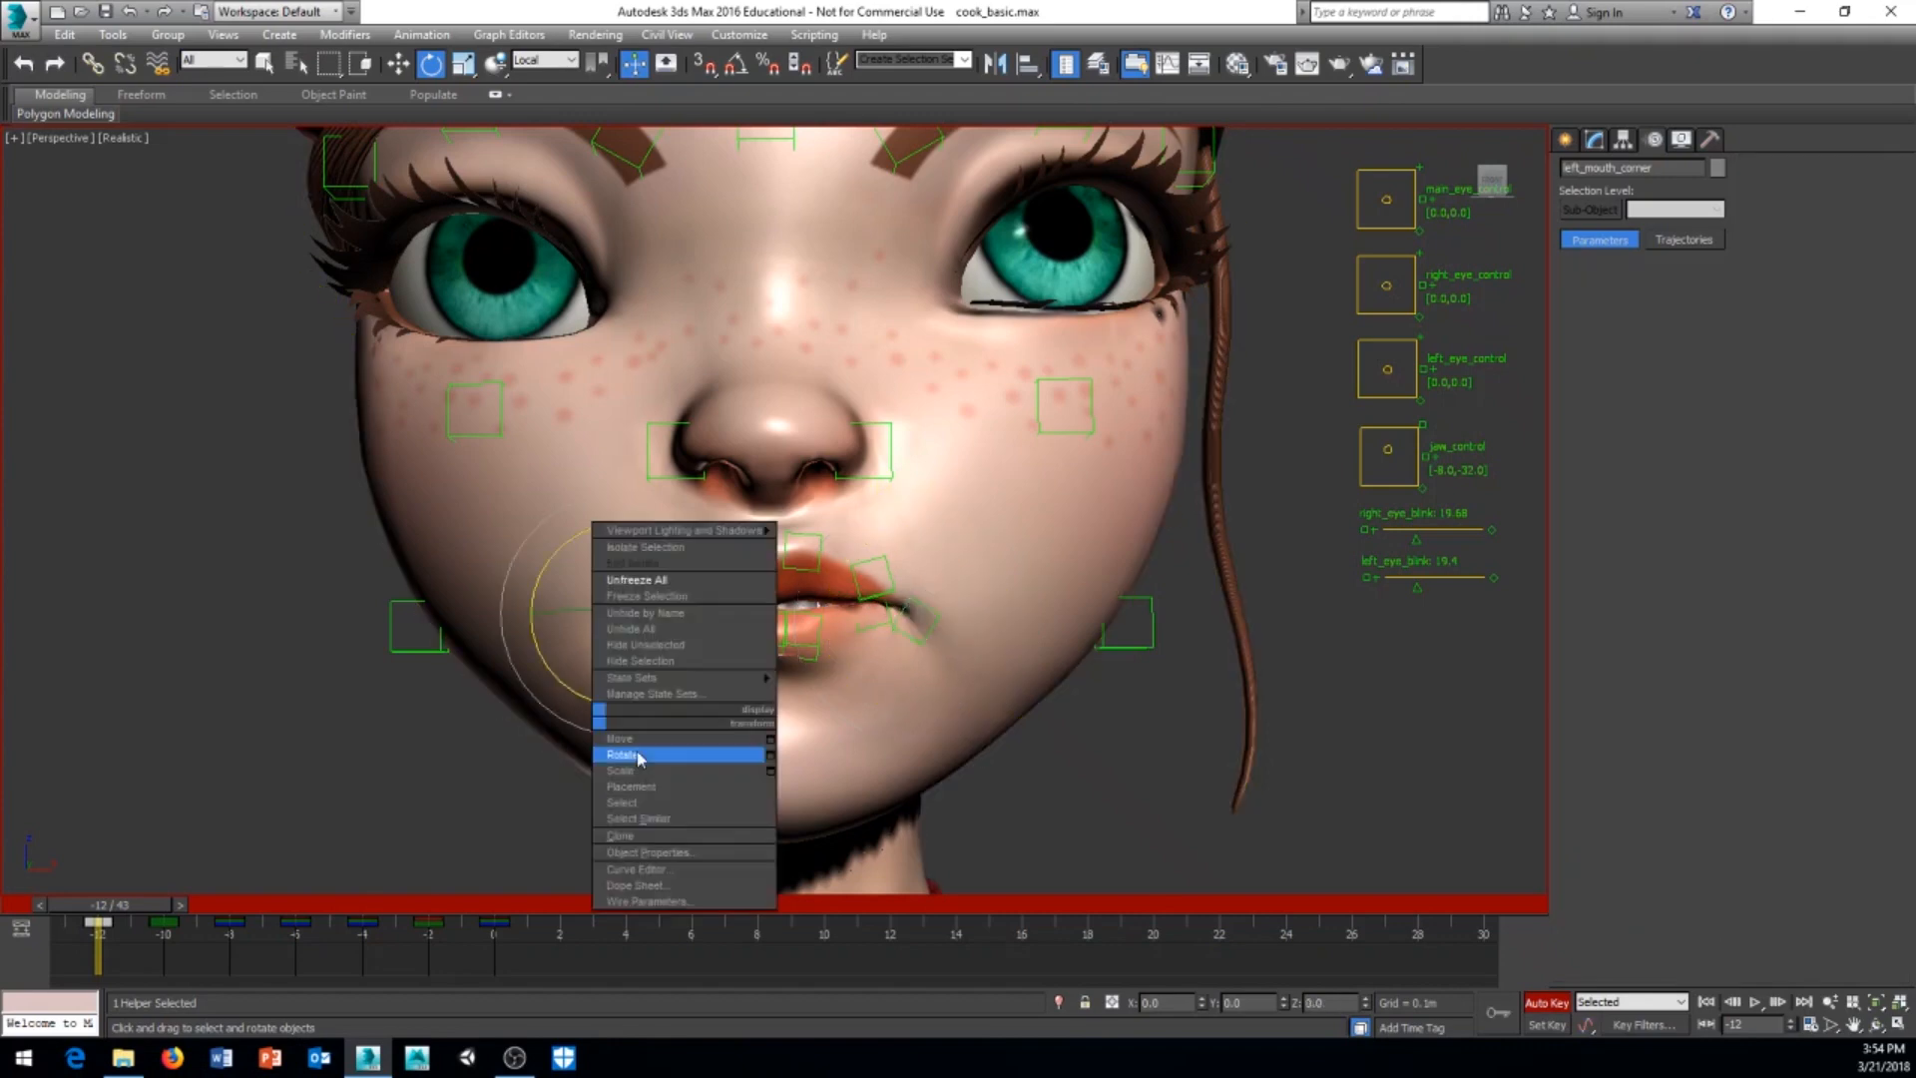
{"action": "left_click", "coordinate": [653, 755]}
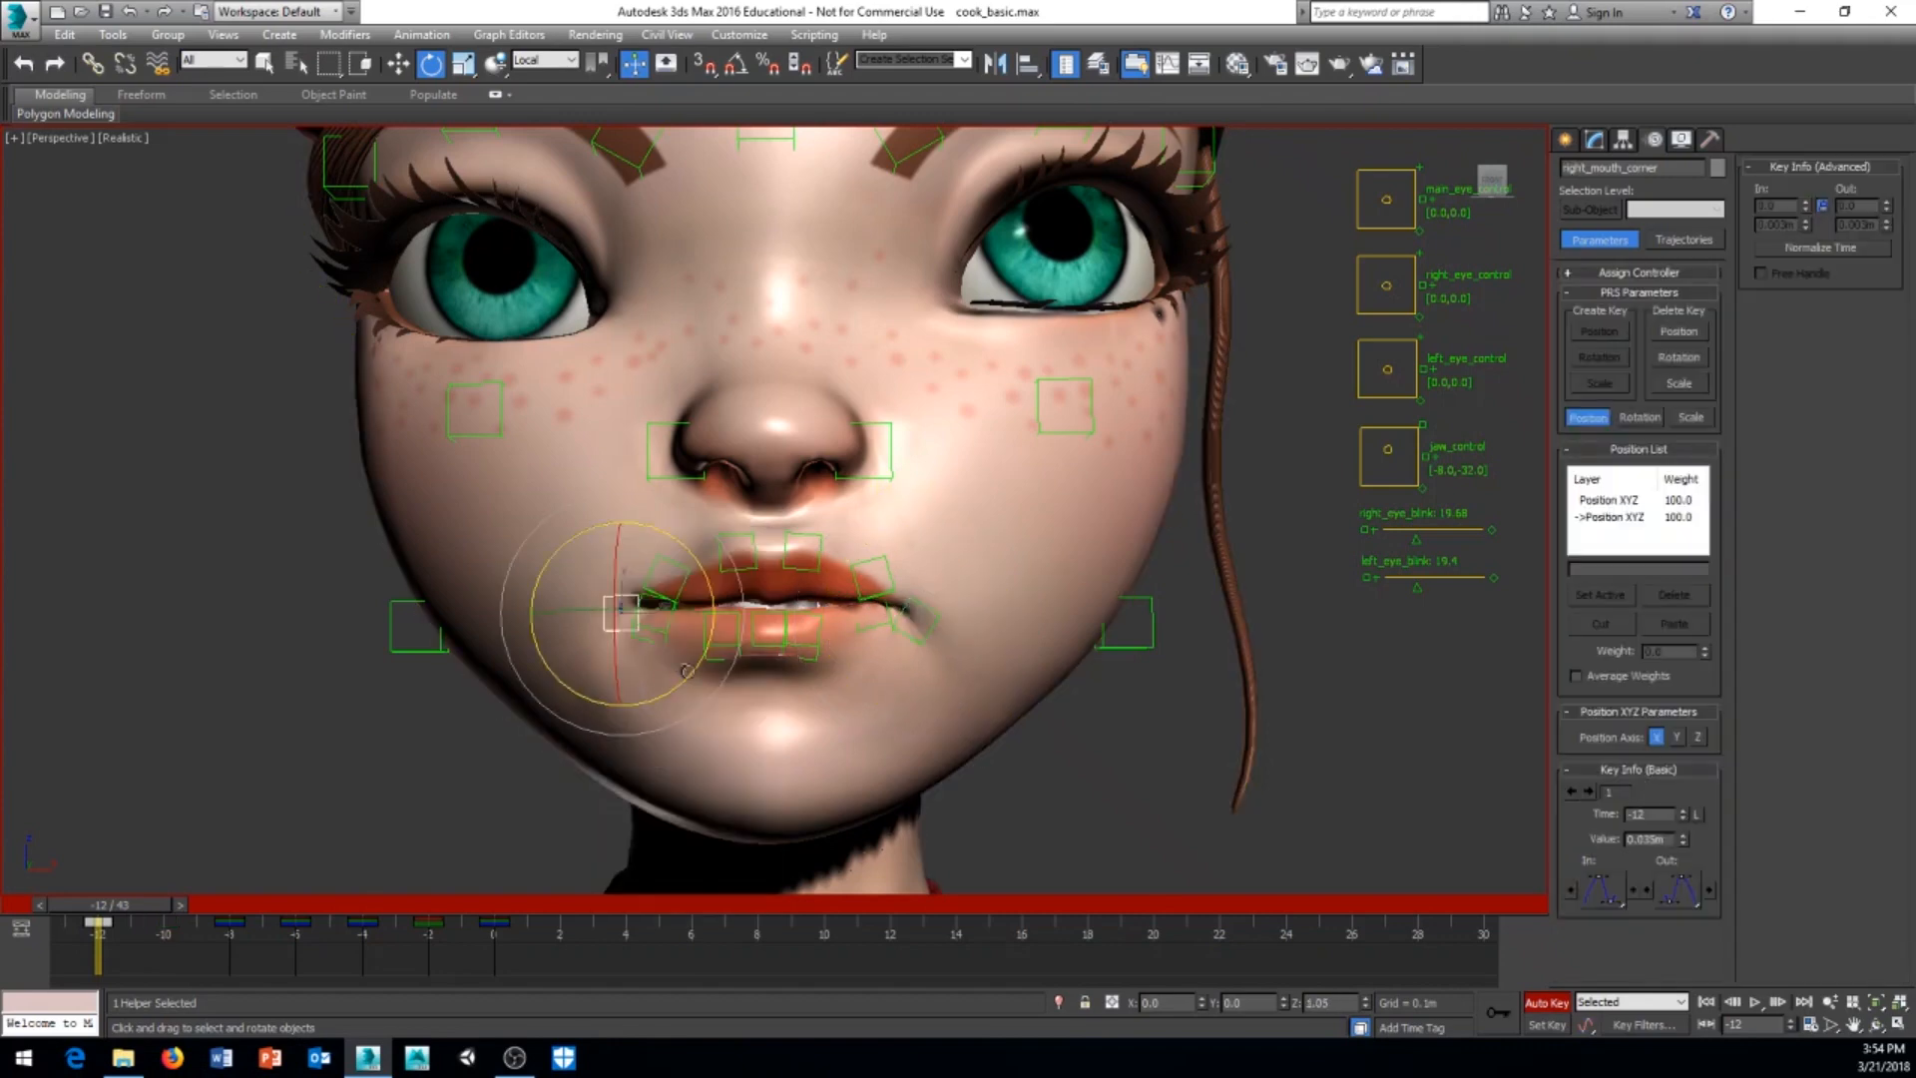
{"action": "left_click_drag", "start_coordinate": [686, 670], "coordinate": [710, 647]}
{"action": "middle_click_drag", "start_coordinate": [760, 727], "coordinate": [964, 772], "text": "alt"}
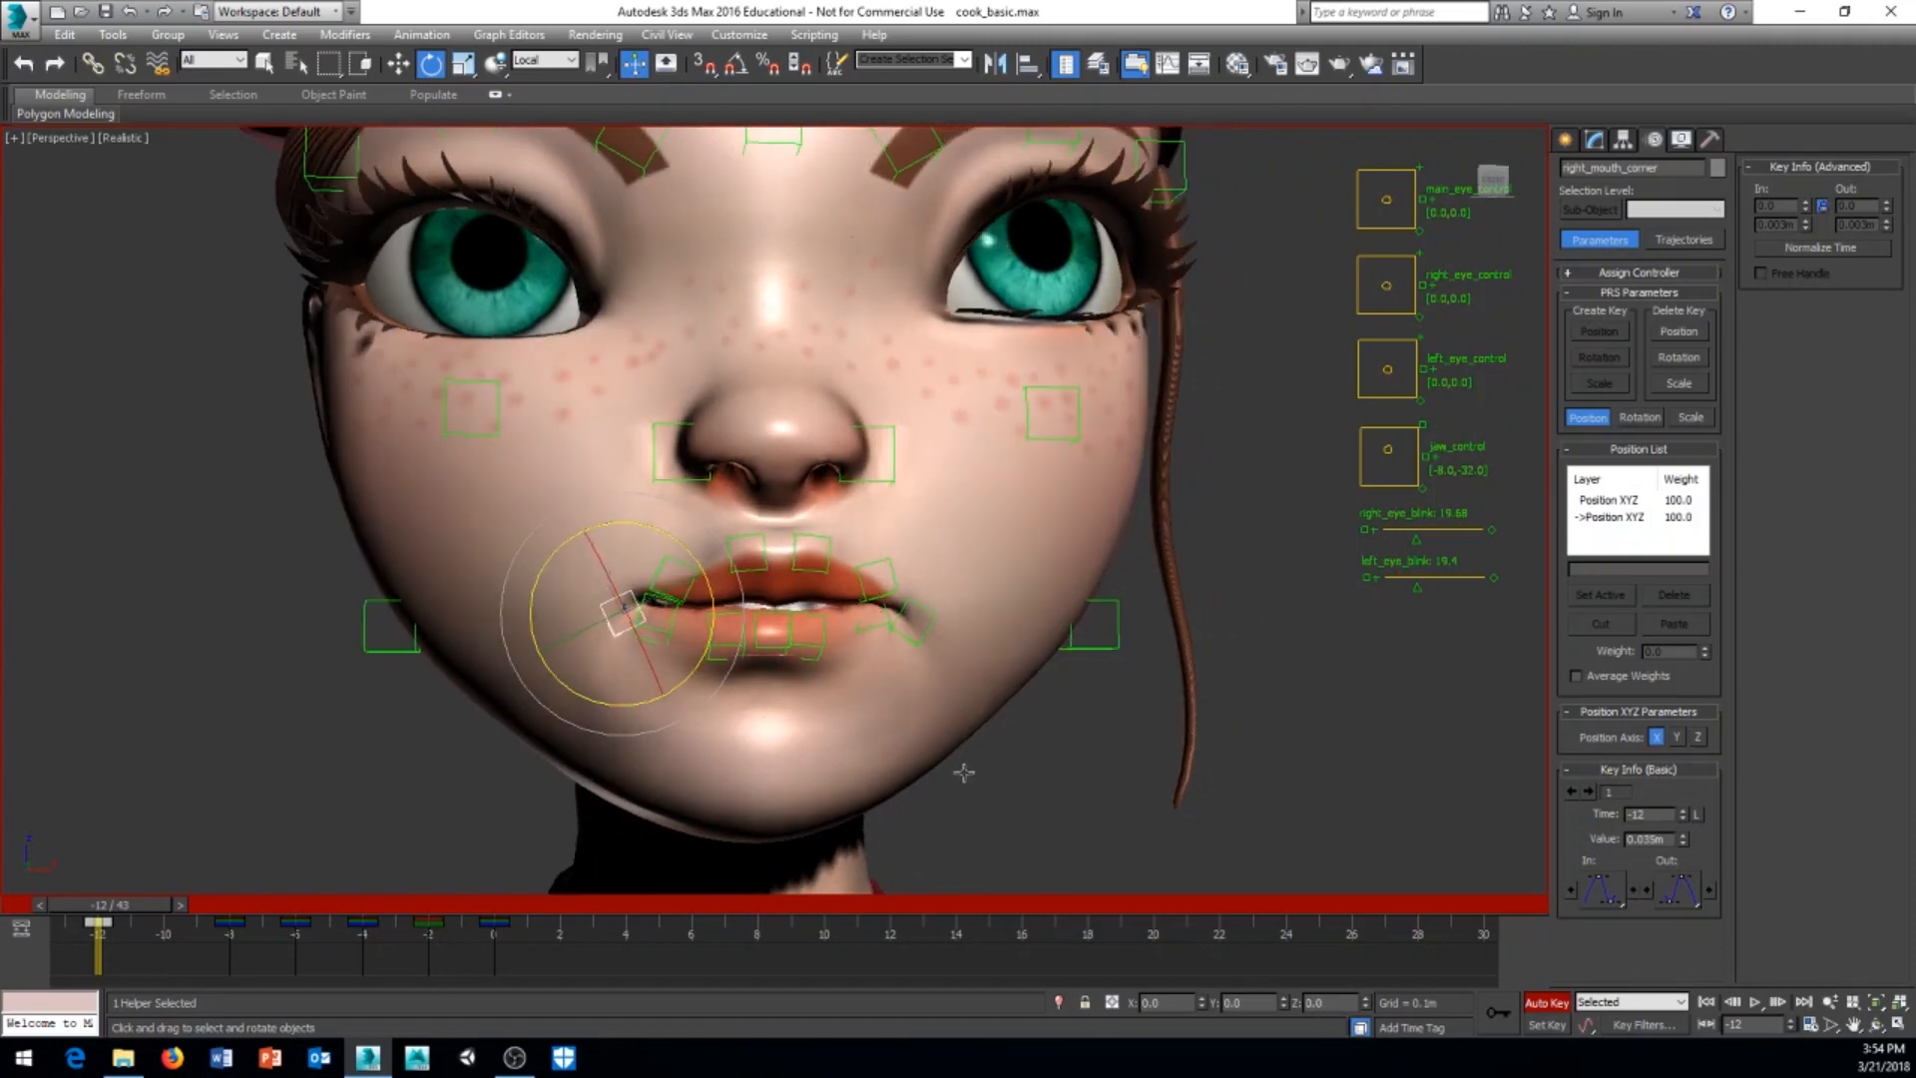
{"action": "right_click", "coordinate": [985, 760]}
{"action": "left_click", "coordinate": [1019, 783]}
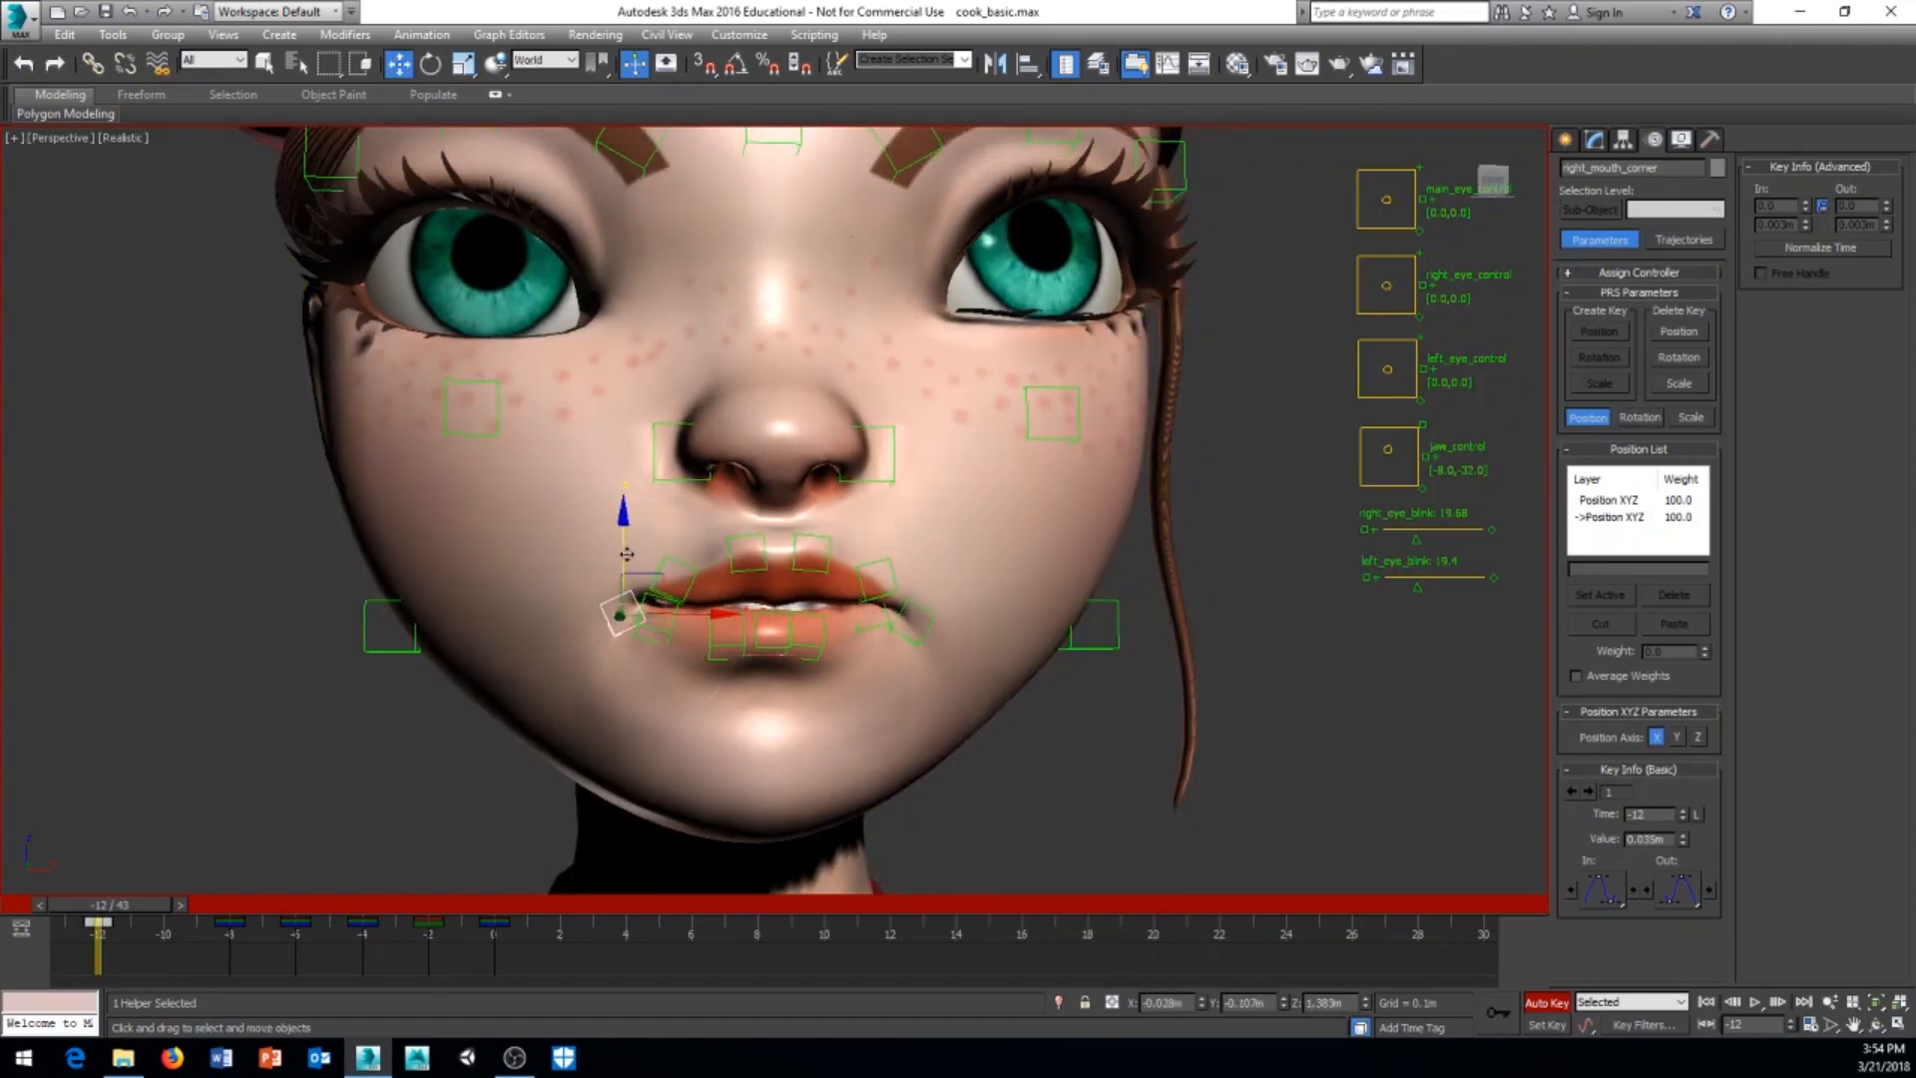
{"action": "left_click_drag", "start_coordinate": [656, 574], "coordinate": [644, 586]}
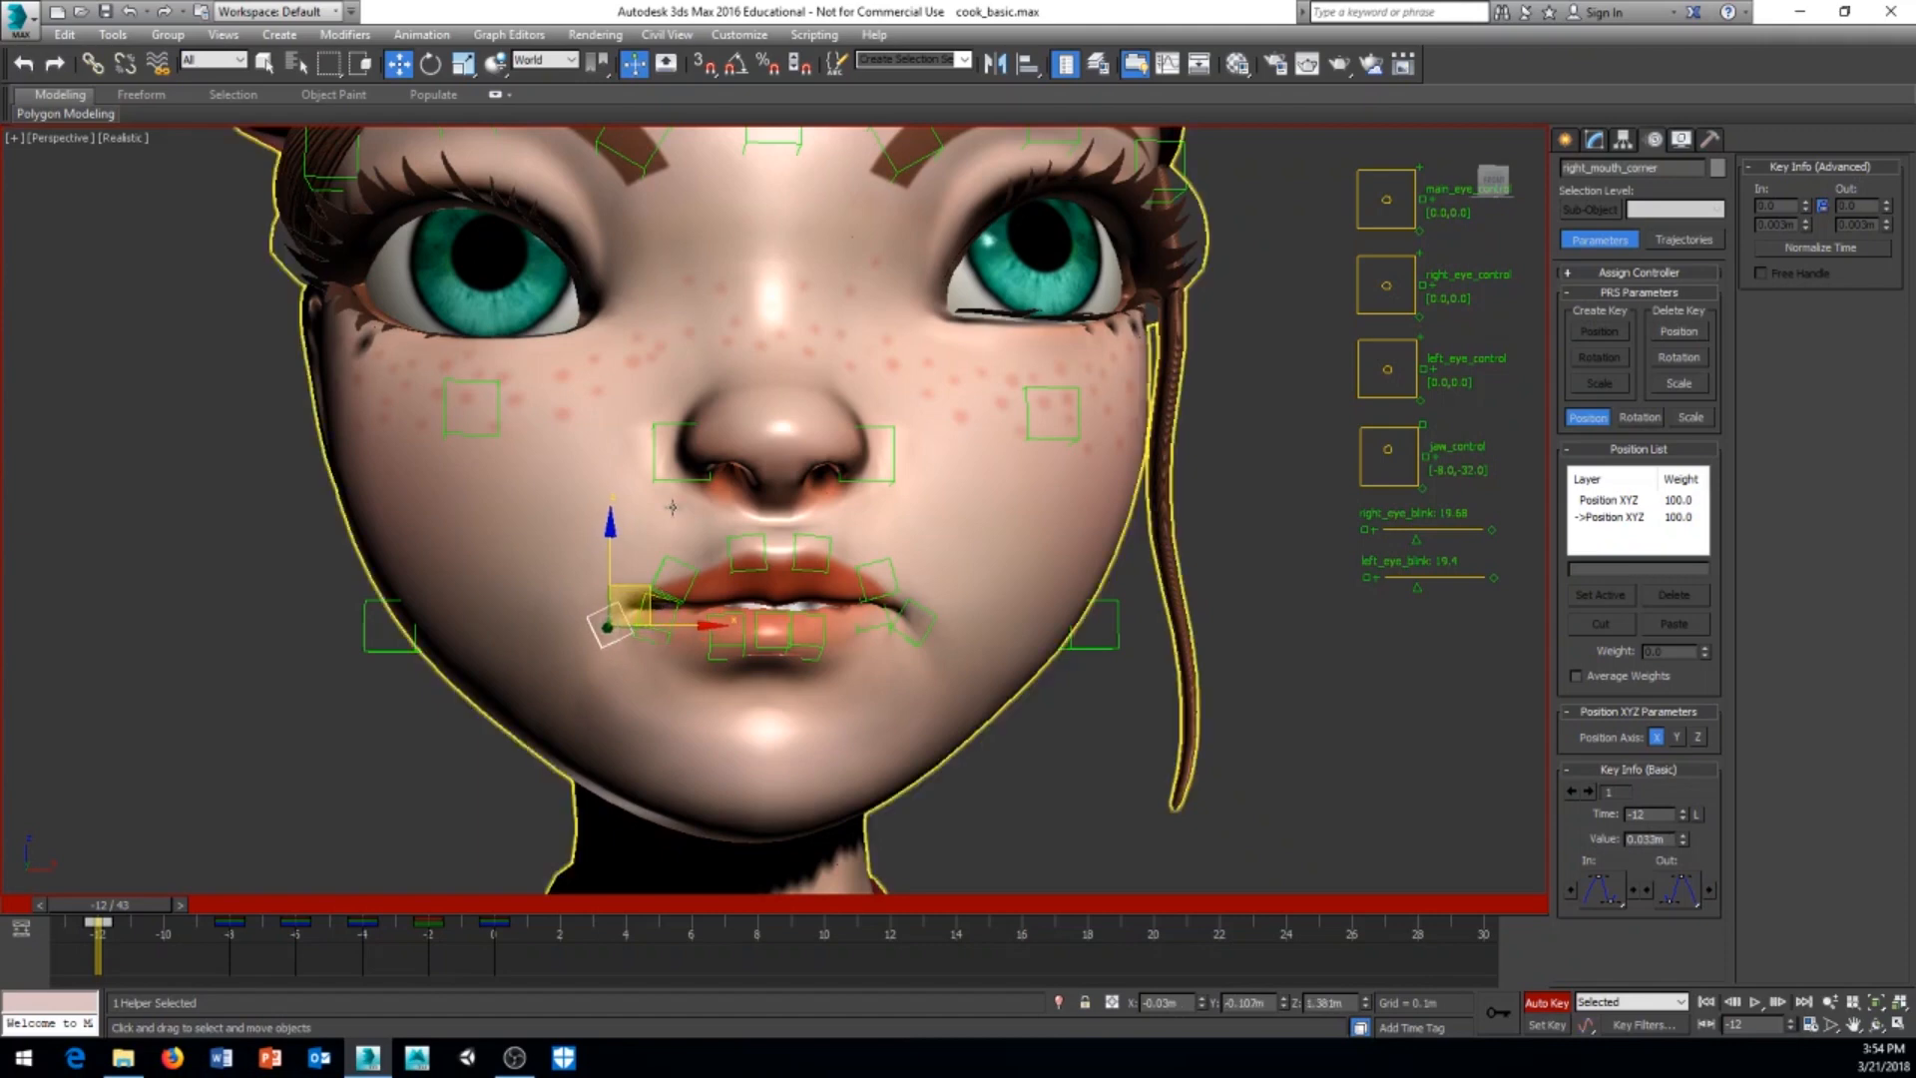
Step: Undo the stray last action, select both upper inner lip helpers and rotate them together
{"action": "middle_click_drag", "start_coordinate": [673, 507], "coordinate": [587, 649]}
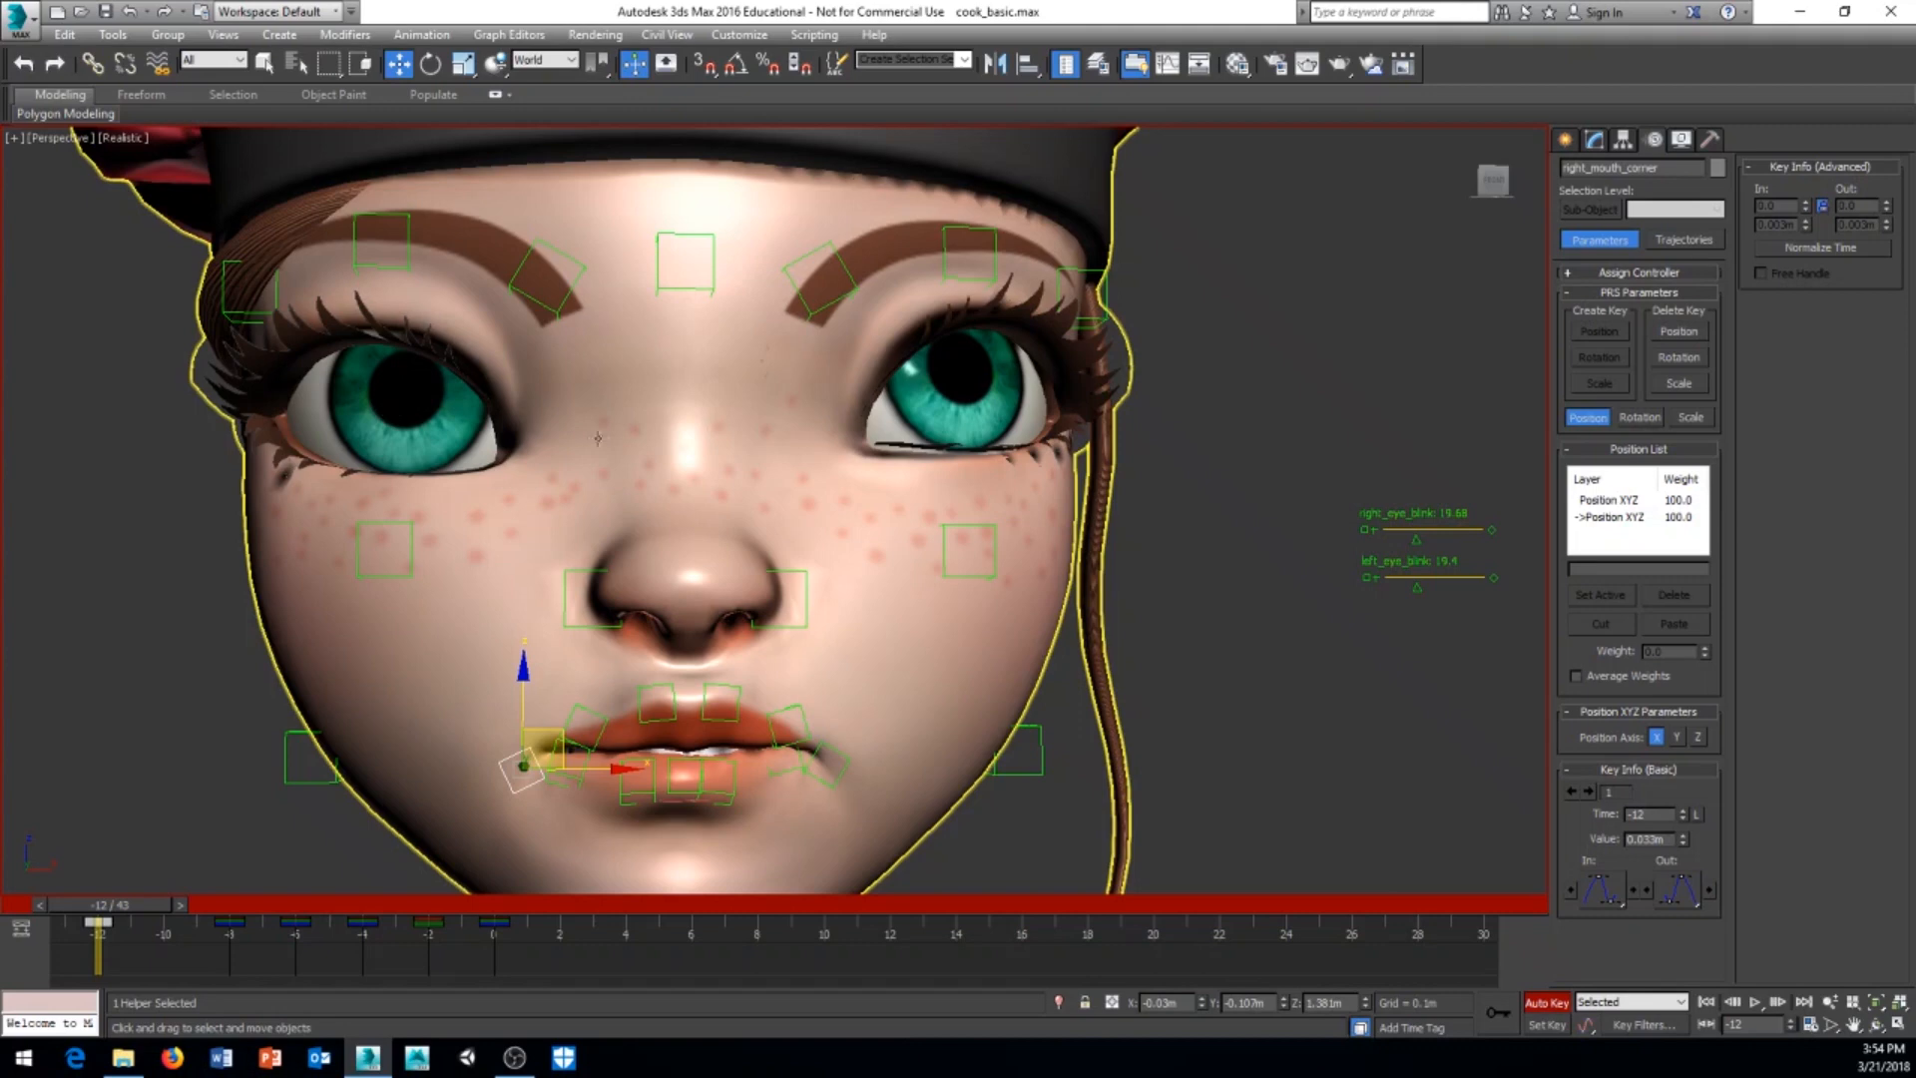
{"action": "middle_click_drag", "start_coordinate": [809, 646], "coordinate": [806, 634]}
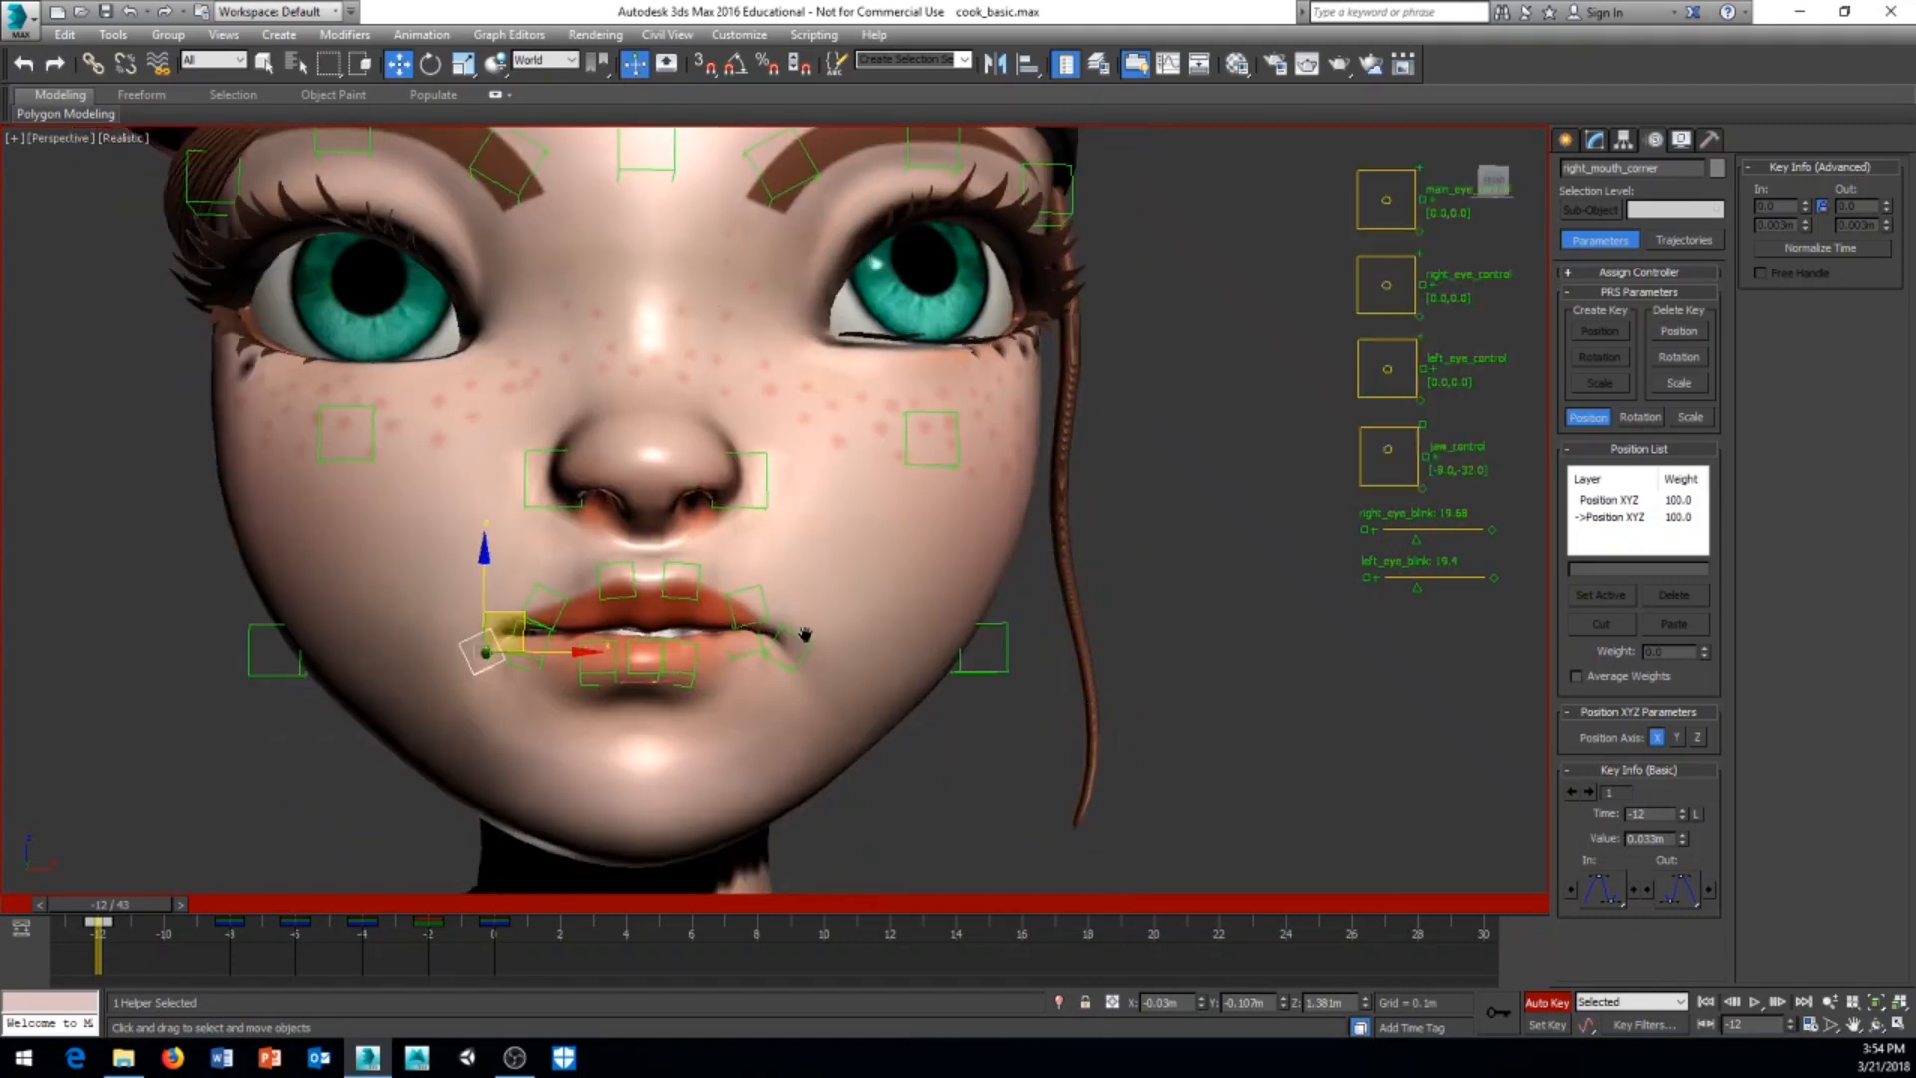
{"action": "middle_click_drag", "start_coordinate": [682, 765], "coordinate": [744, 592], "text": "alt"}
{"action": "scroll", "coordinate": [709, 690], "scroll_direction": "up", "scroll_amount": 4}
{"action": "key", "text": "ctrl+z"}
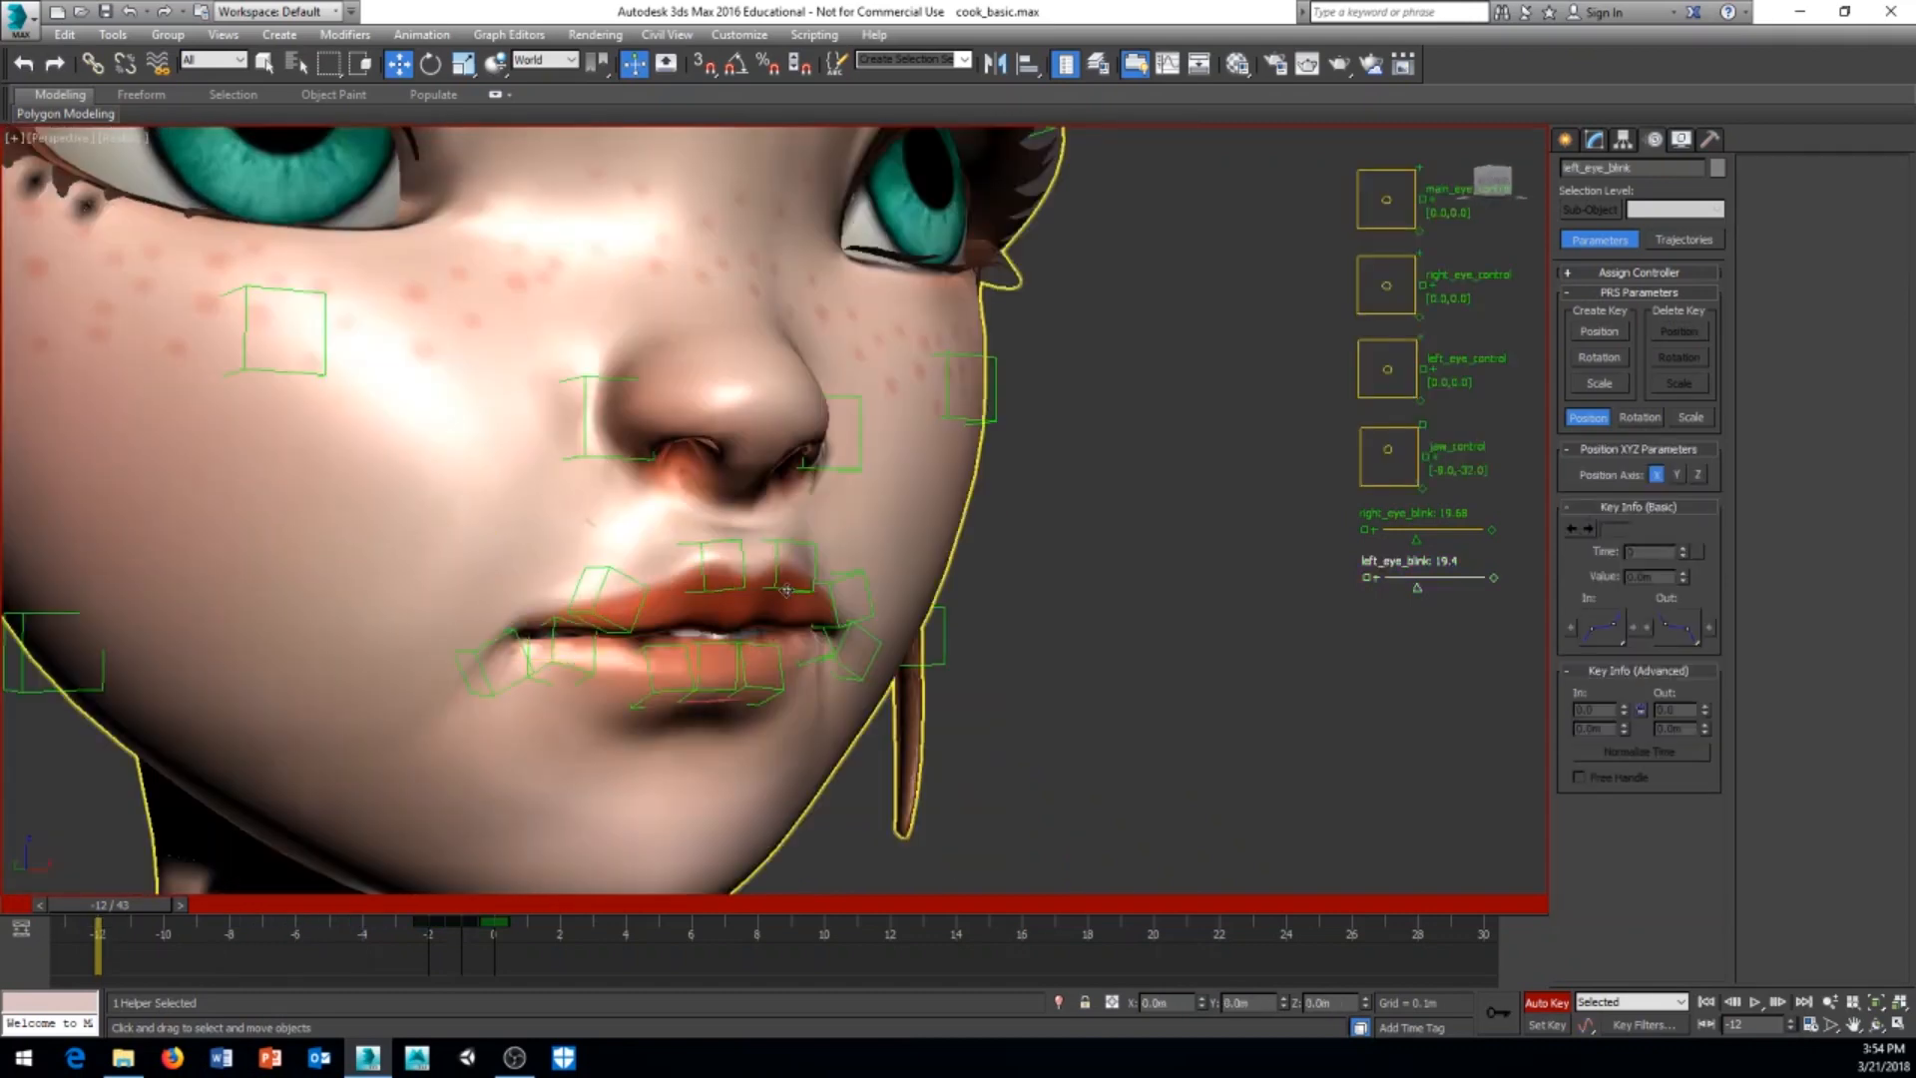
{"action": "mouse_move", "coordinate": [1059, 610]}
{"action": "middle_mouse_down"}
{"action": "mouse_move", "coordinate": [1058, 685]}
{"action": "mouse_move", "coordinate": [1065, 608]}
{"action": "middle_mouse_up"}
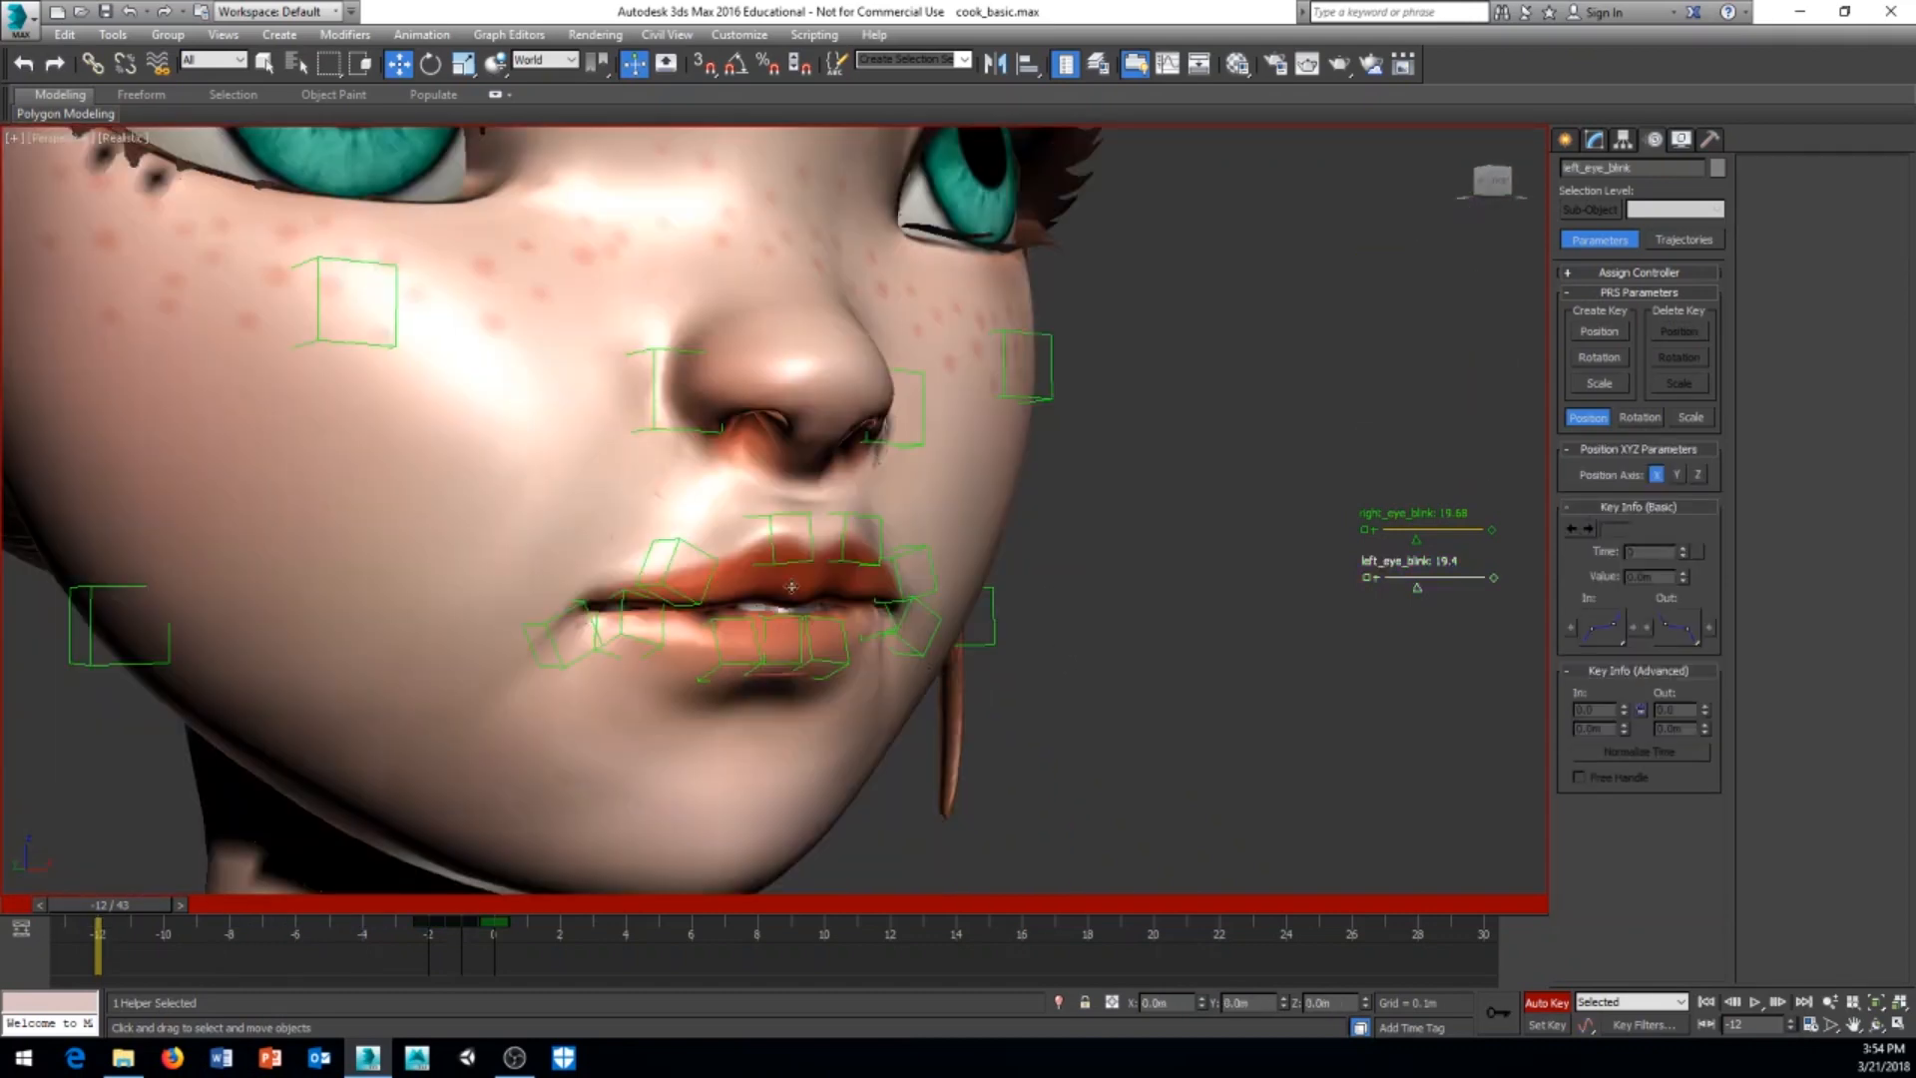
{"action": "left_click", "coordinate": [849, 559]}
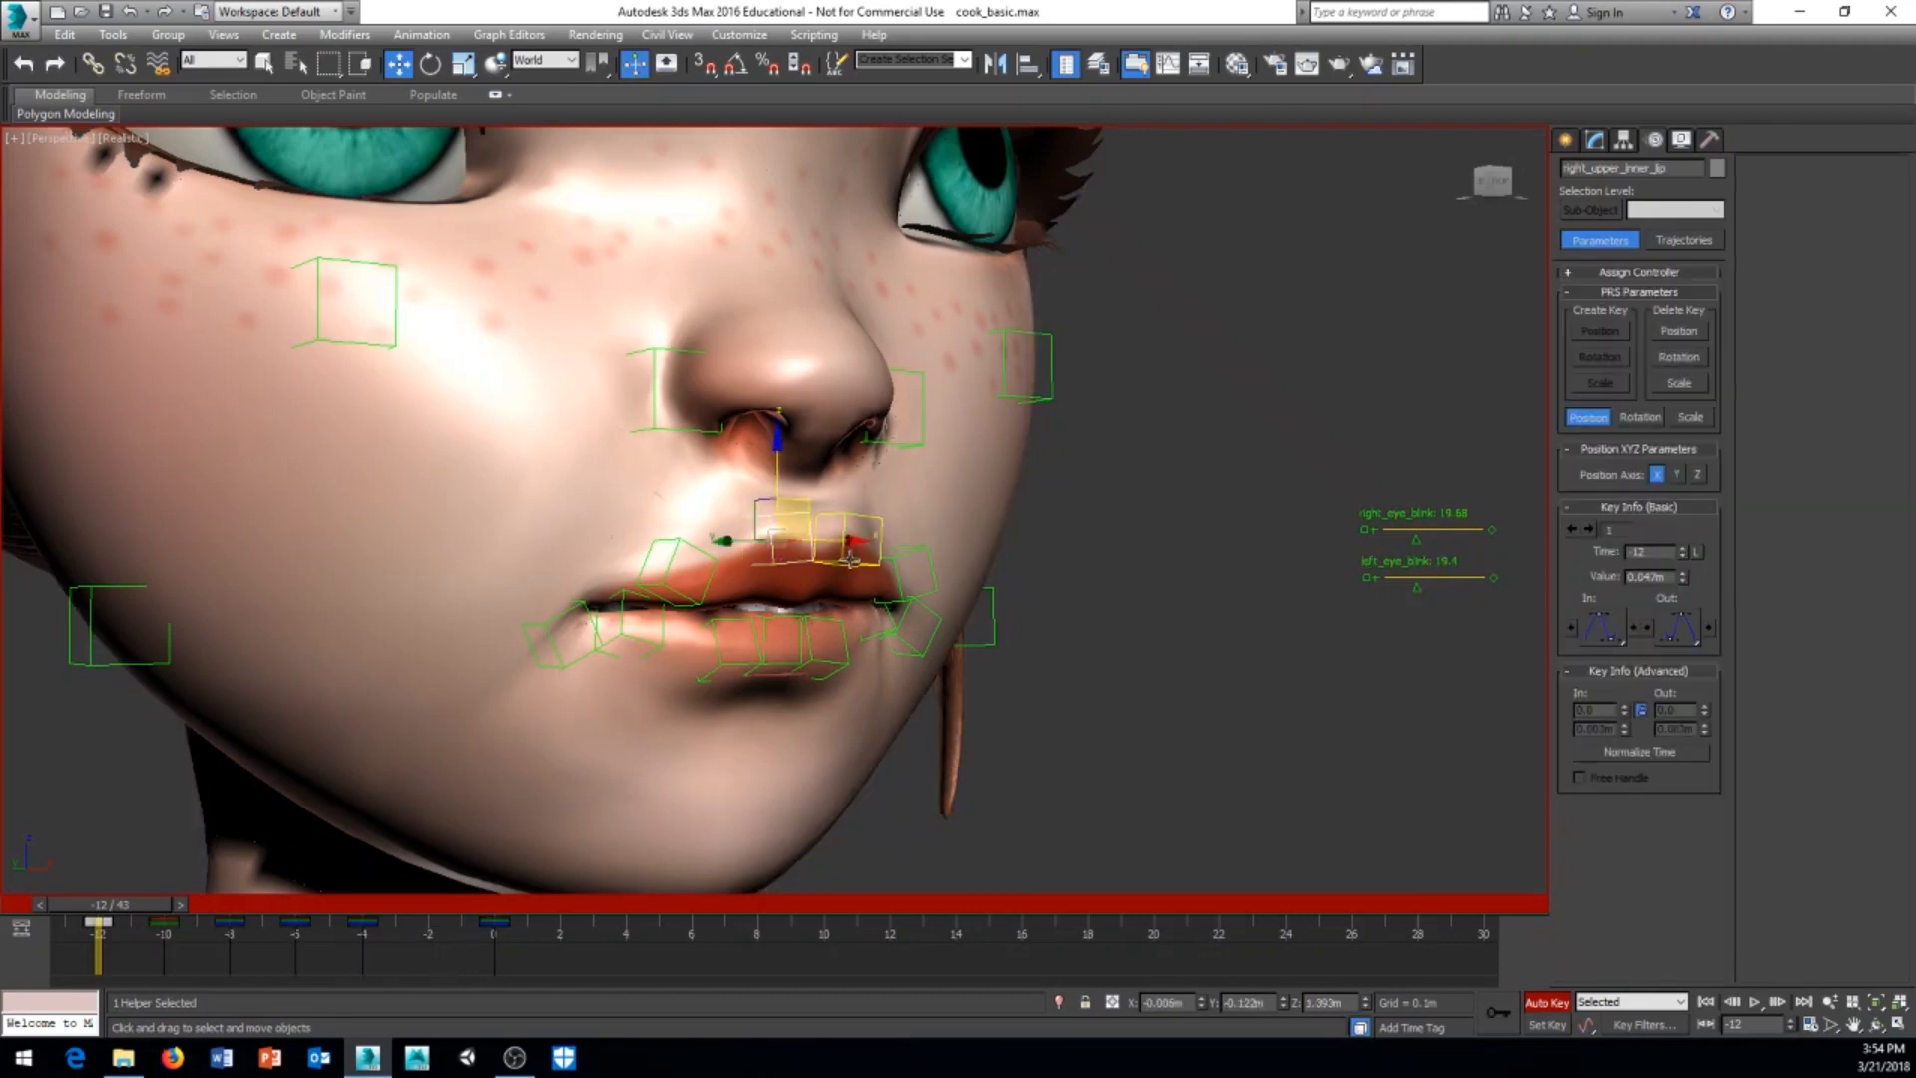
{"action": "left_click", "coordinate": [995, 581], "text": "ctrl"}
{"action": "right_click", "coordinate": [1061, 589]}
{"action": "left_click", "coordinate": [1090, 619]}
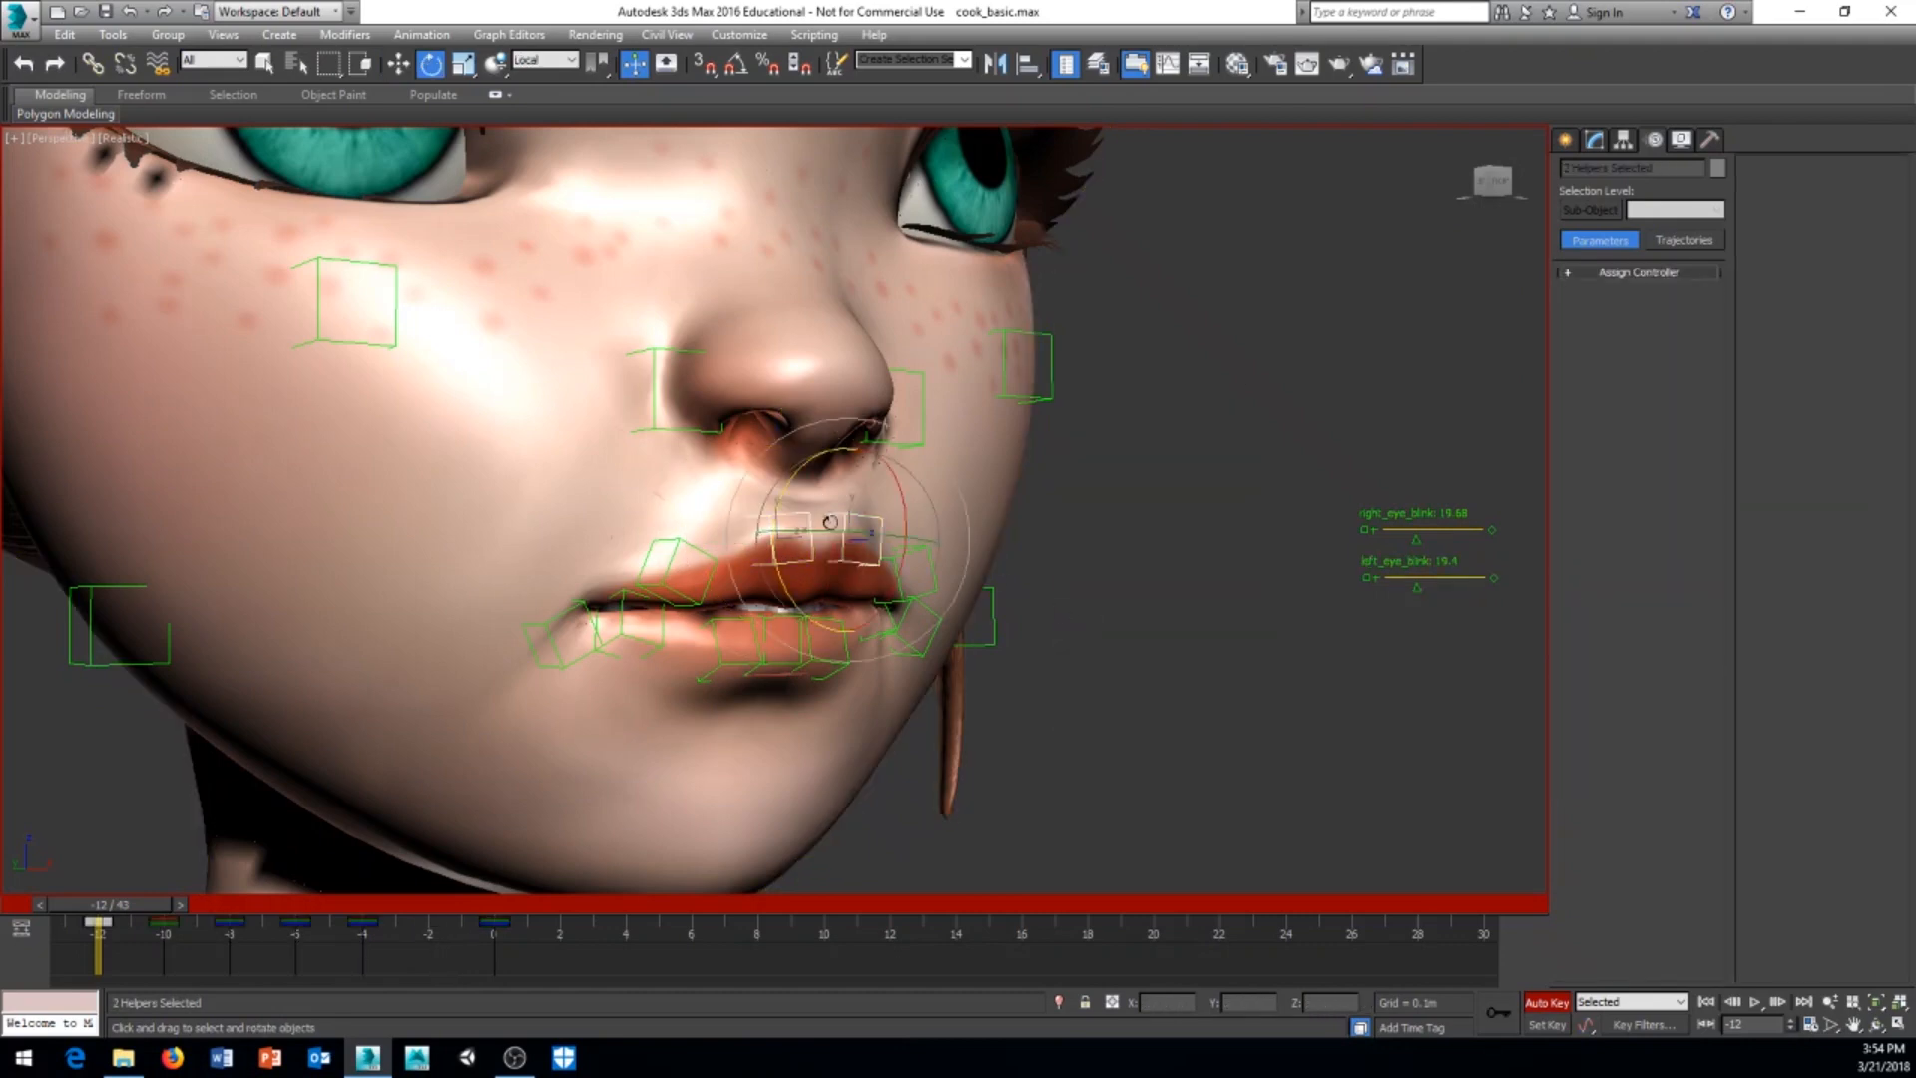
{"action": "left_click_drag", "start_coordinate": [909, 513], "coordinate": [914, 561]}
Step: Lower the two upper inner lip helpers about 0.009 m so the upper lip covers the teeth
{"action": "right_click", "coordinate": [1147, 574]}
{"action": "left_click", "coordinate": [1158, 590]}
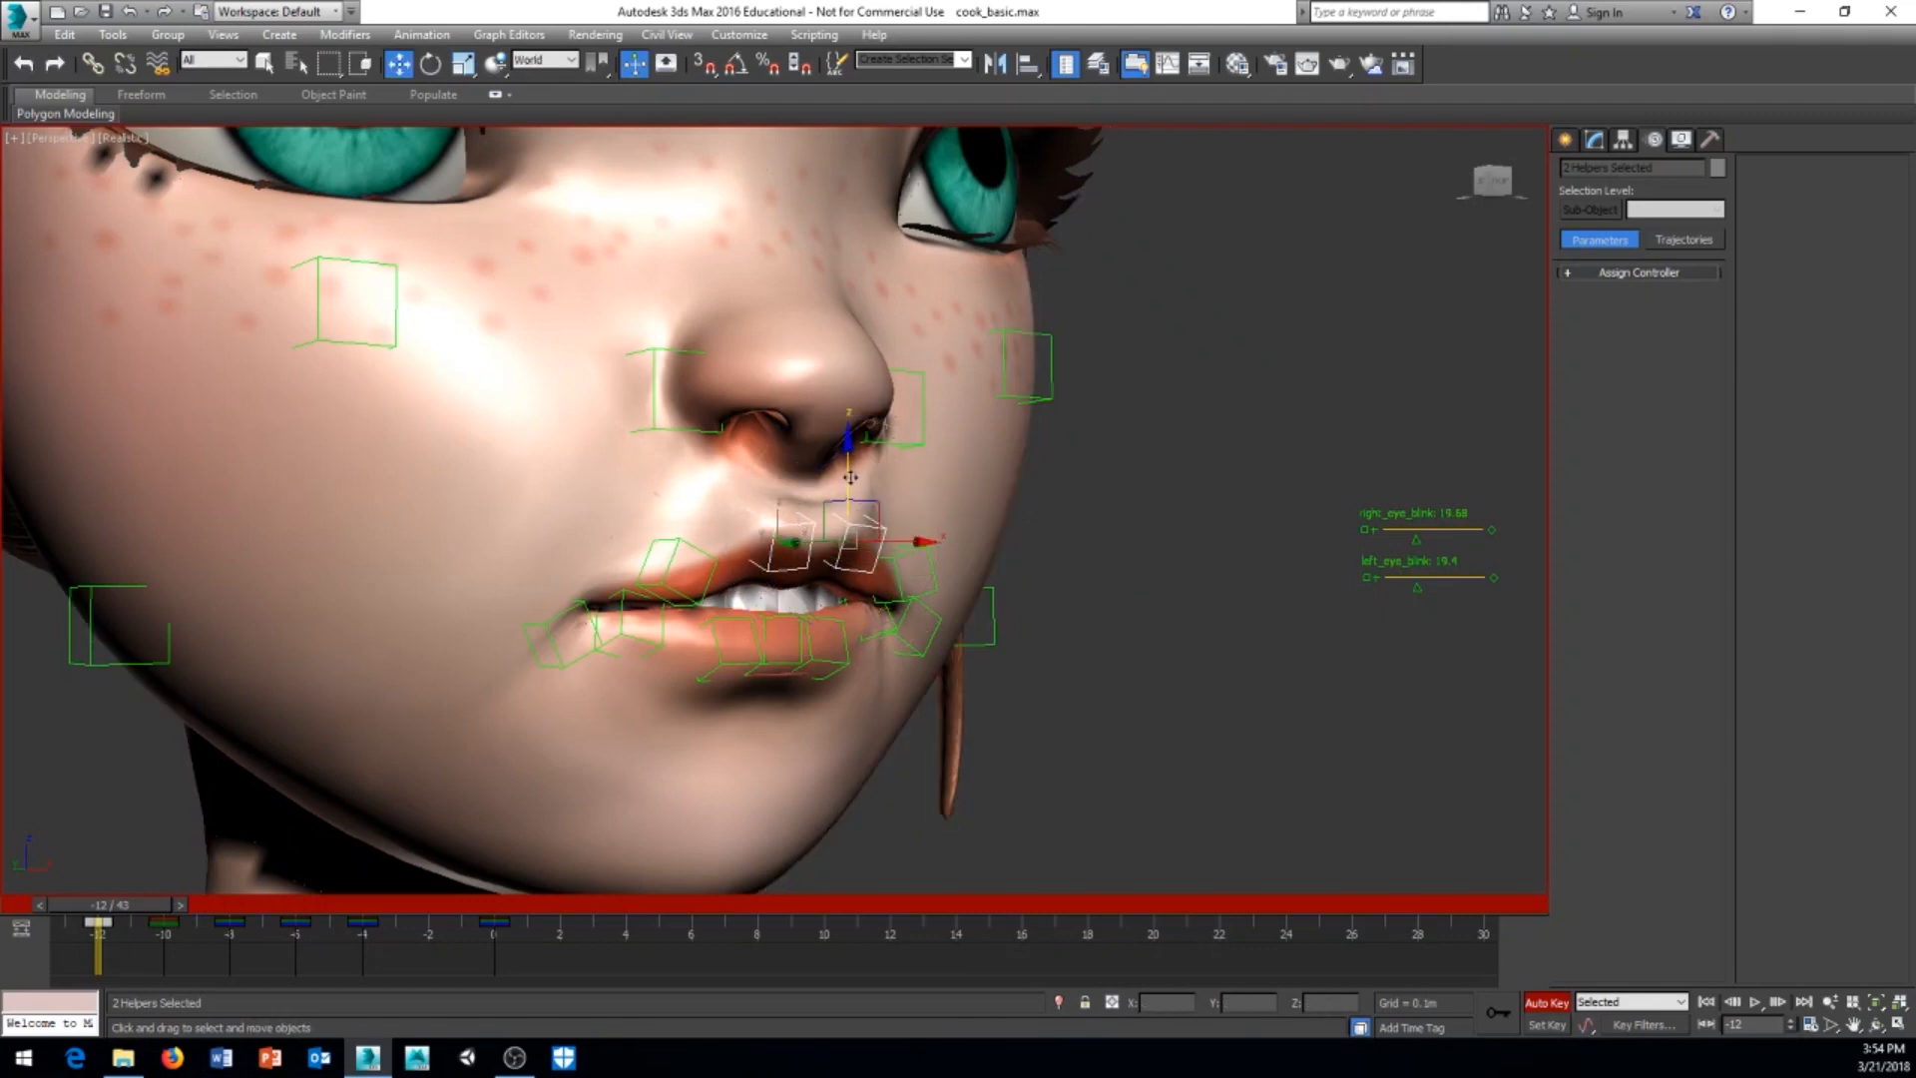
{"action": "left_click_drag", "start_coordinate": [850, 477], "coordinate": [674, 584]}
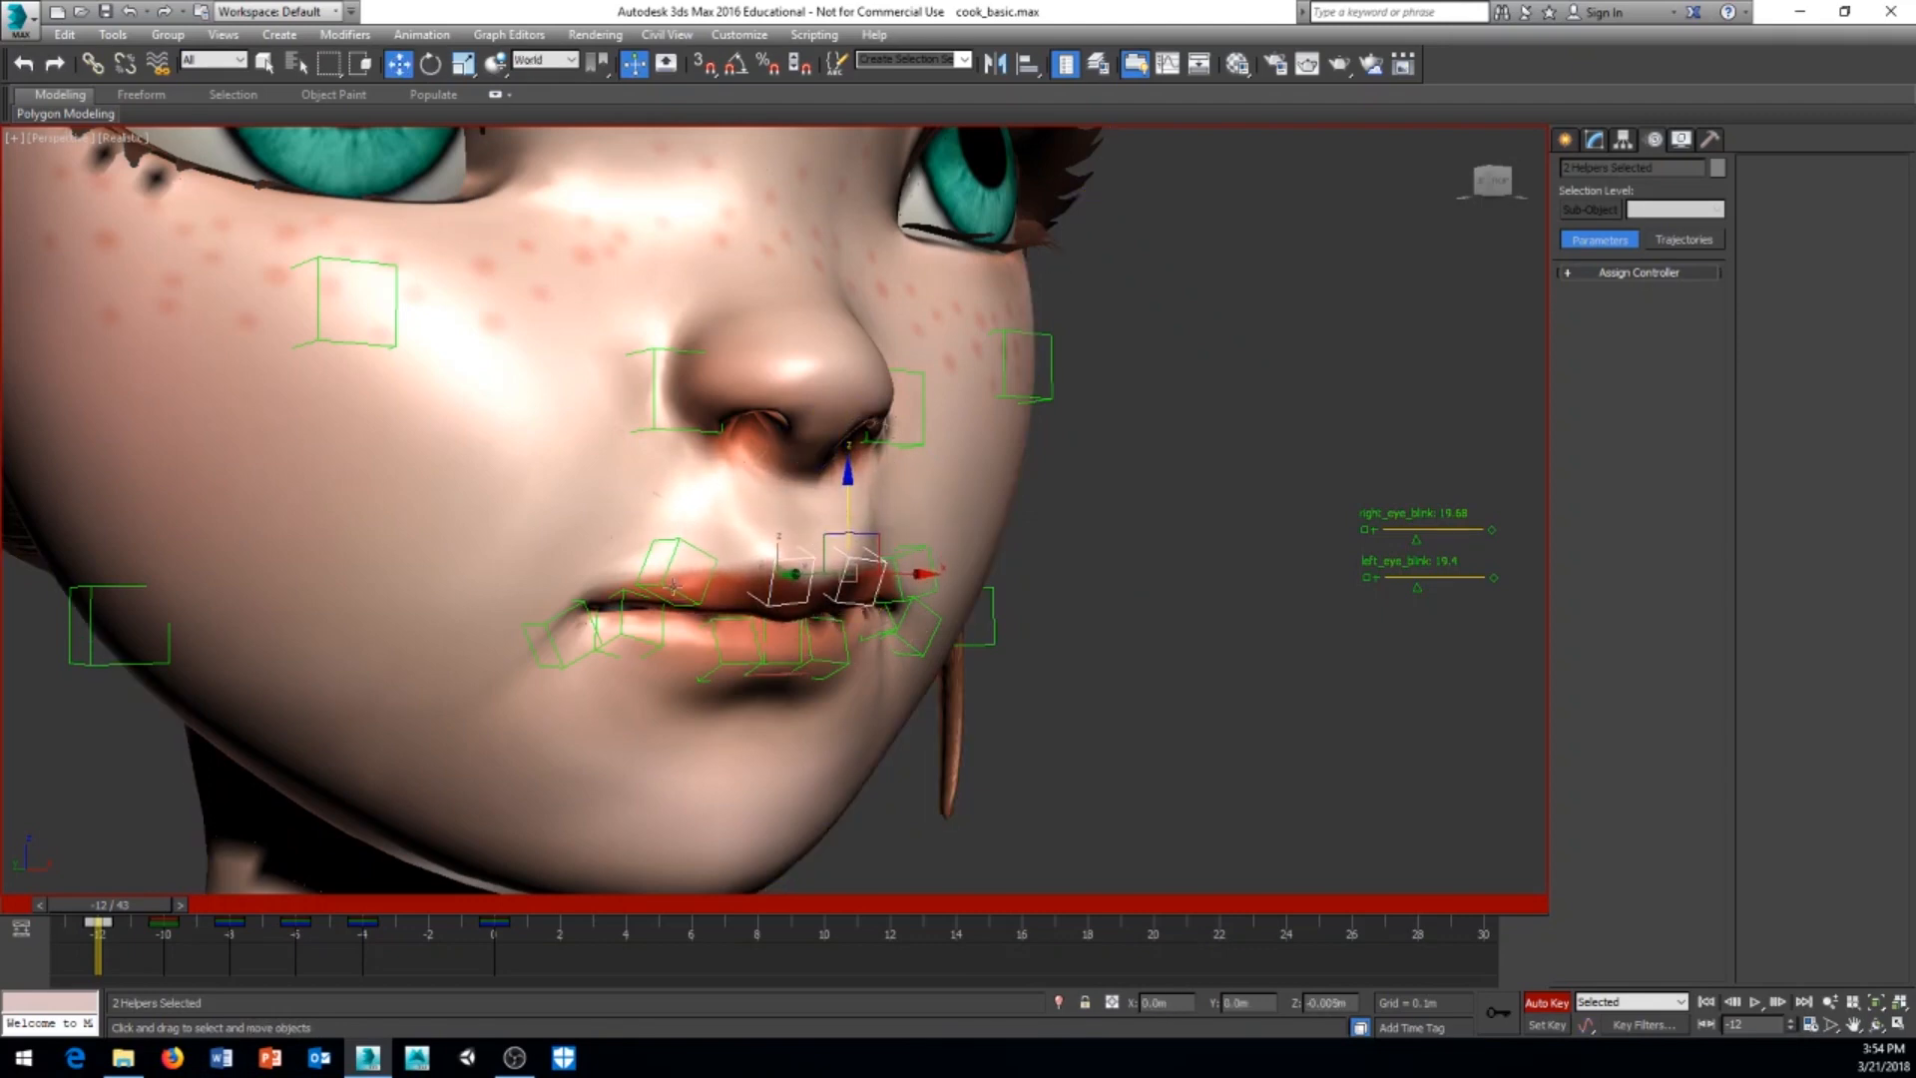
Step: Select both upper outer lip helpers and rotate them together
{"action": "left_click", "coordinate": [904, 571]}
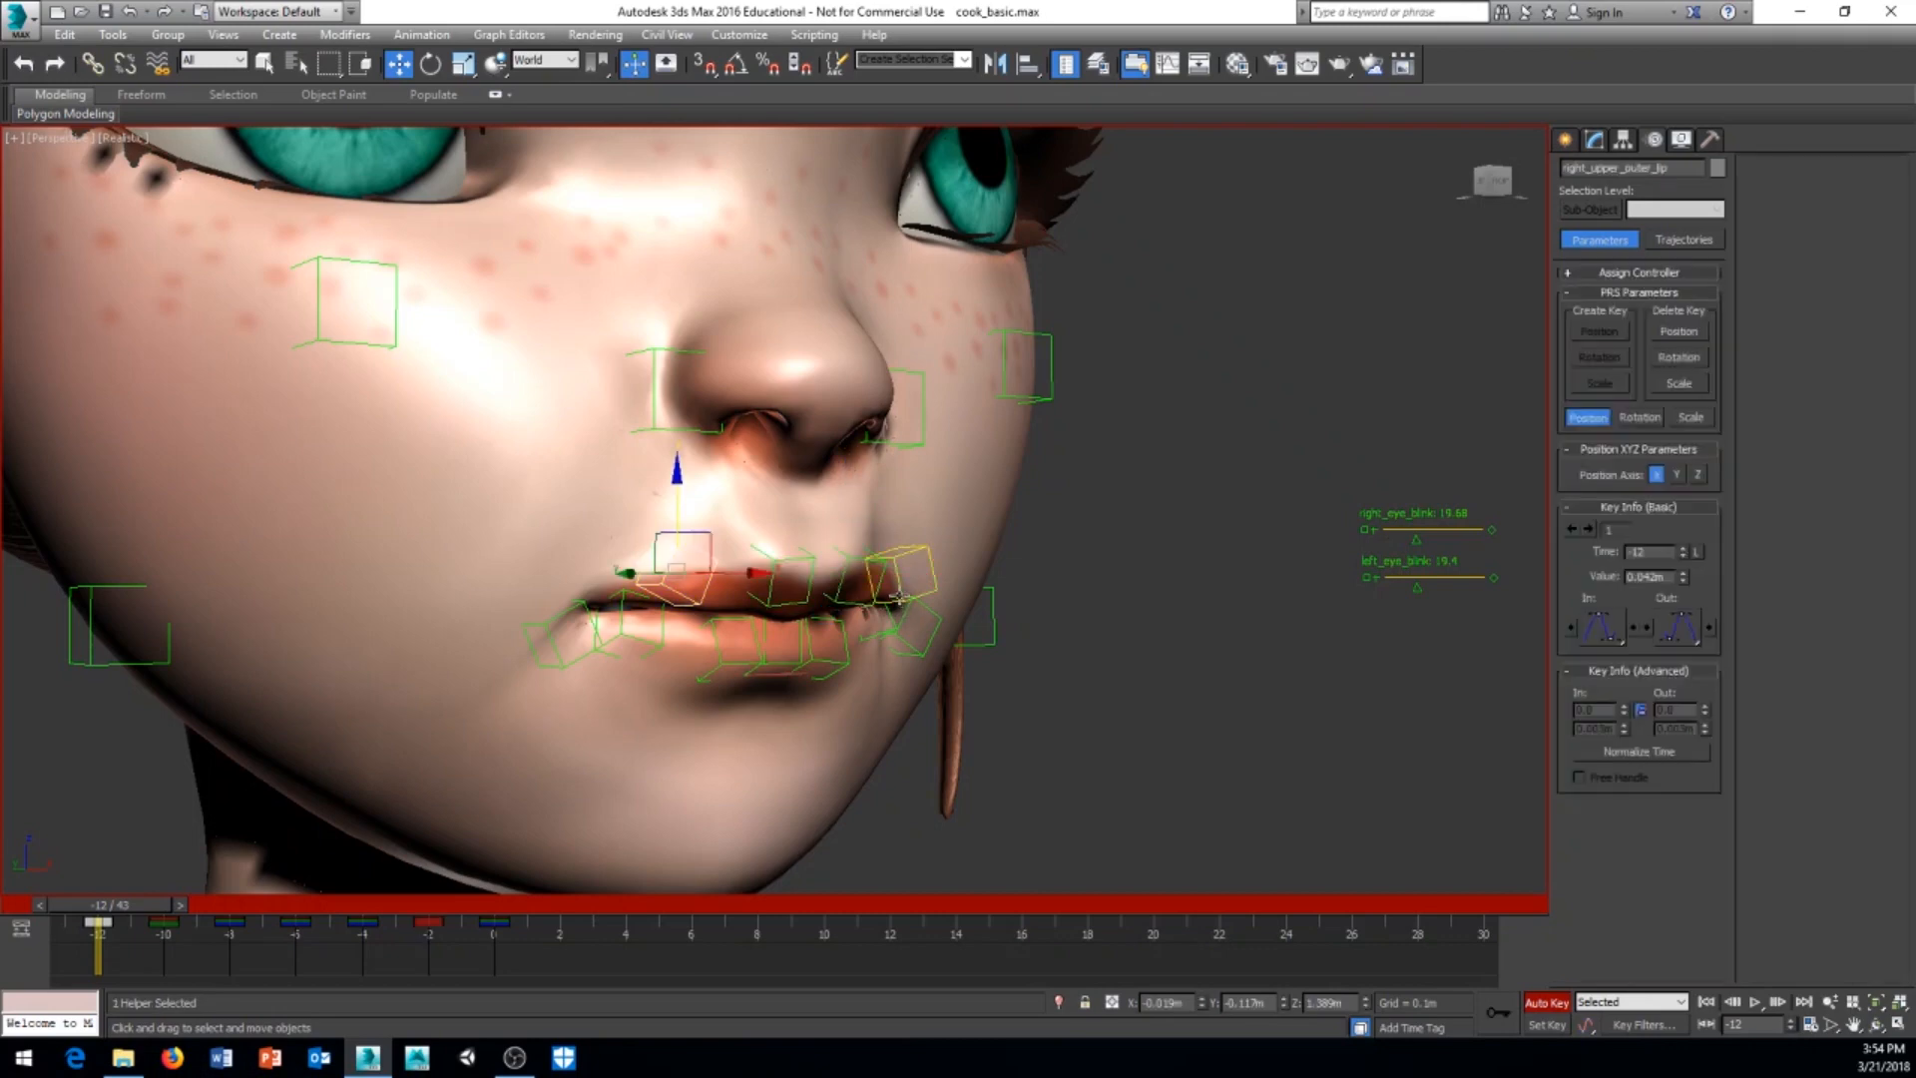
{"action": "right_click", "coordinate": [1099, 608]}
{"action": "left_click", "coordinate": [1147, 666]}
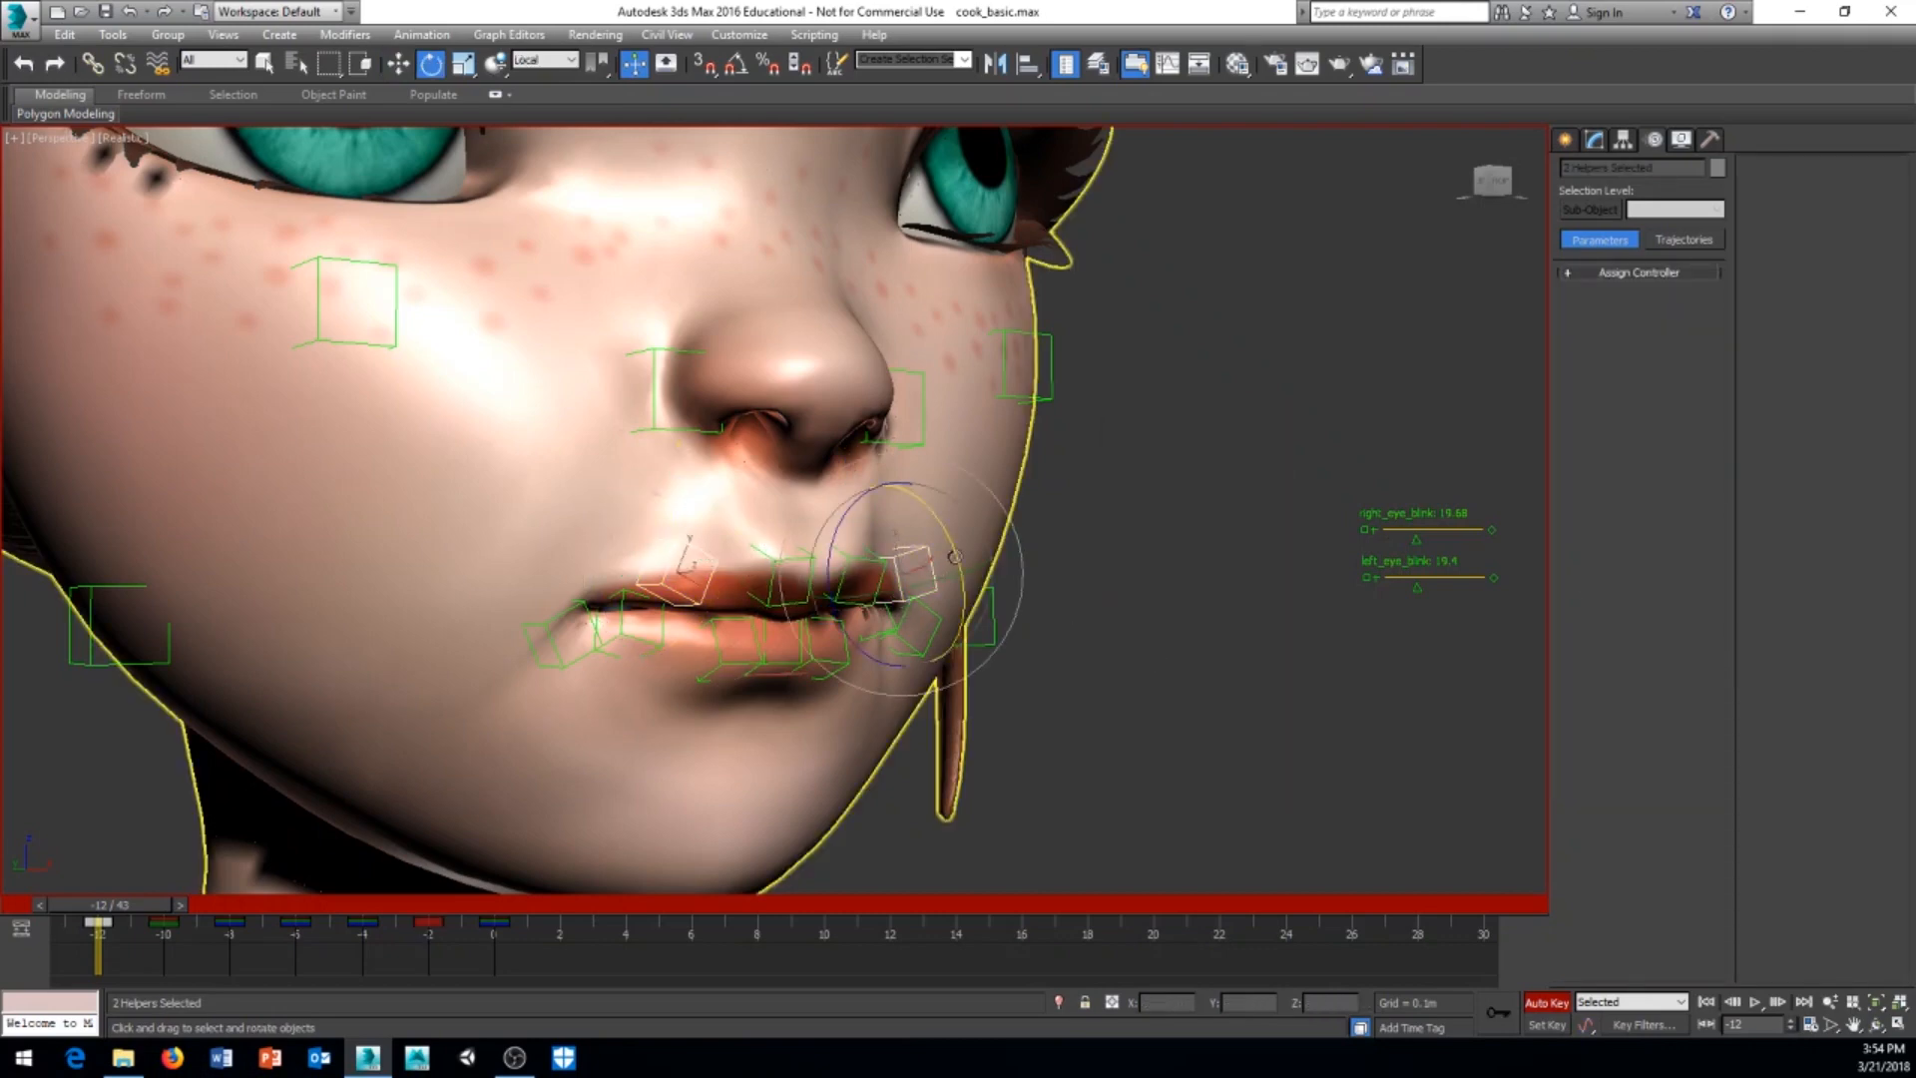
{"action": "left_click_drag", "start_coordinate": [947, 542], "coordinate": [851, 603]}
Step: Lower the two upper outer lip helpers about 0.003 m and adjust their depth to close the sides of the mouth
{"action": "right_click", "coordinate": [1114, 587]}
{"action": "left_click", "coordinate": [1143, 607]}
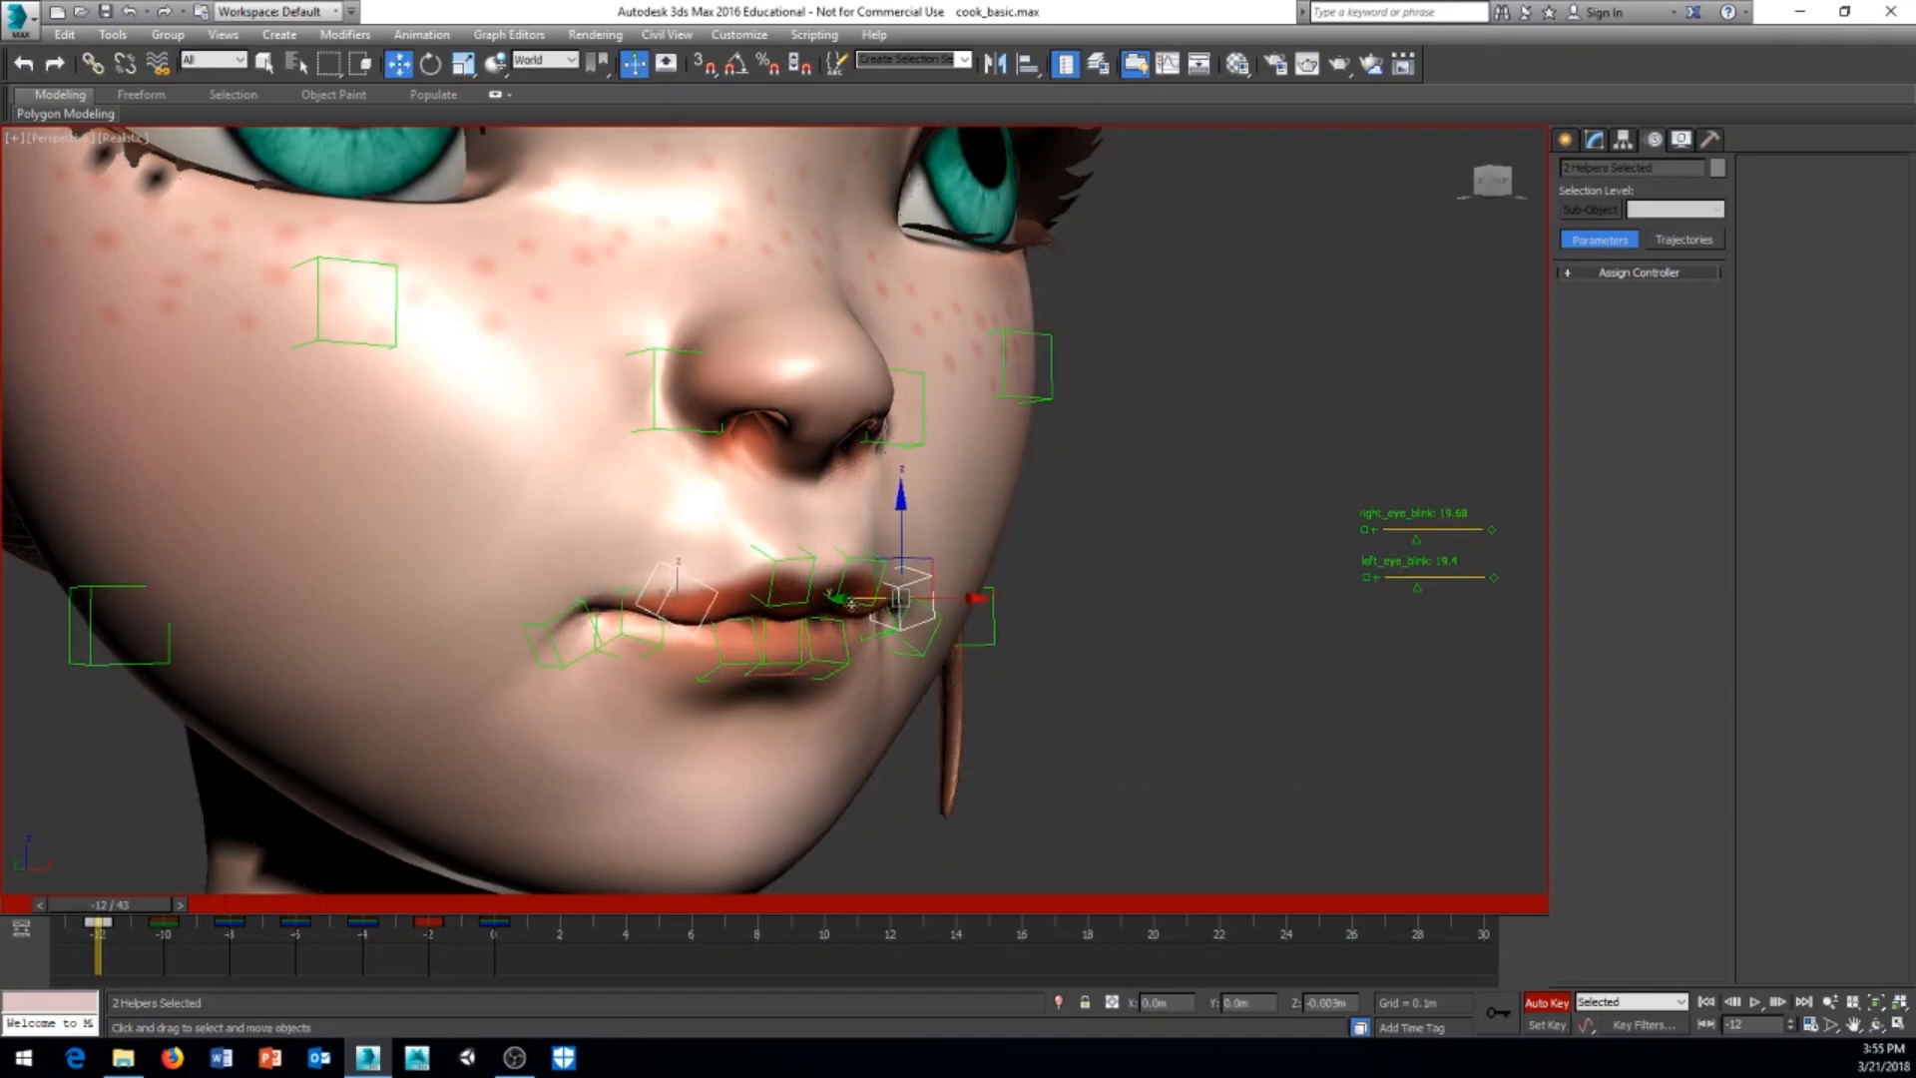
{"action": "middle_click_drag", "start_coordinate": [851, 603], "coordinate": [733, 609], "text": "alt"}
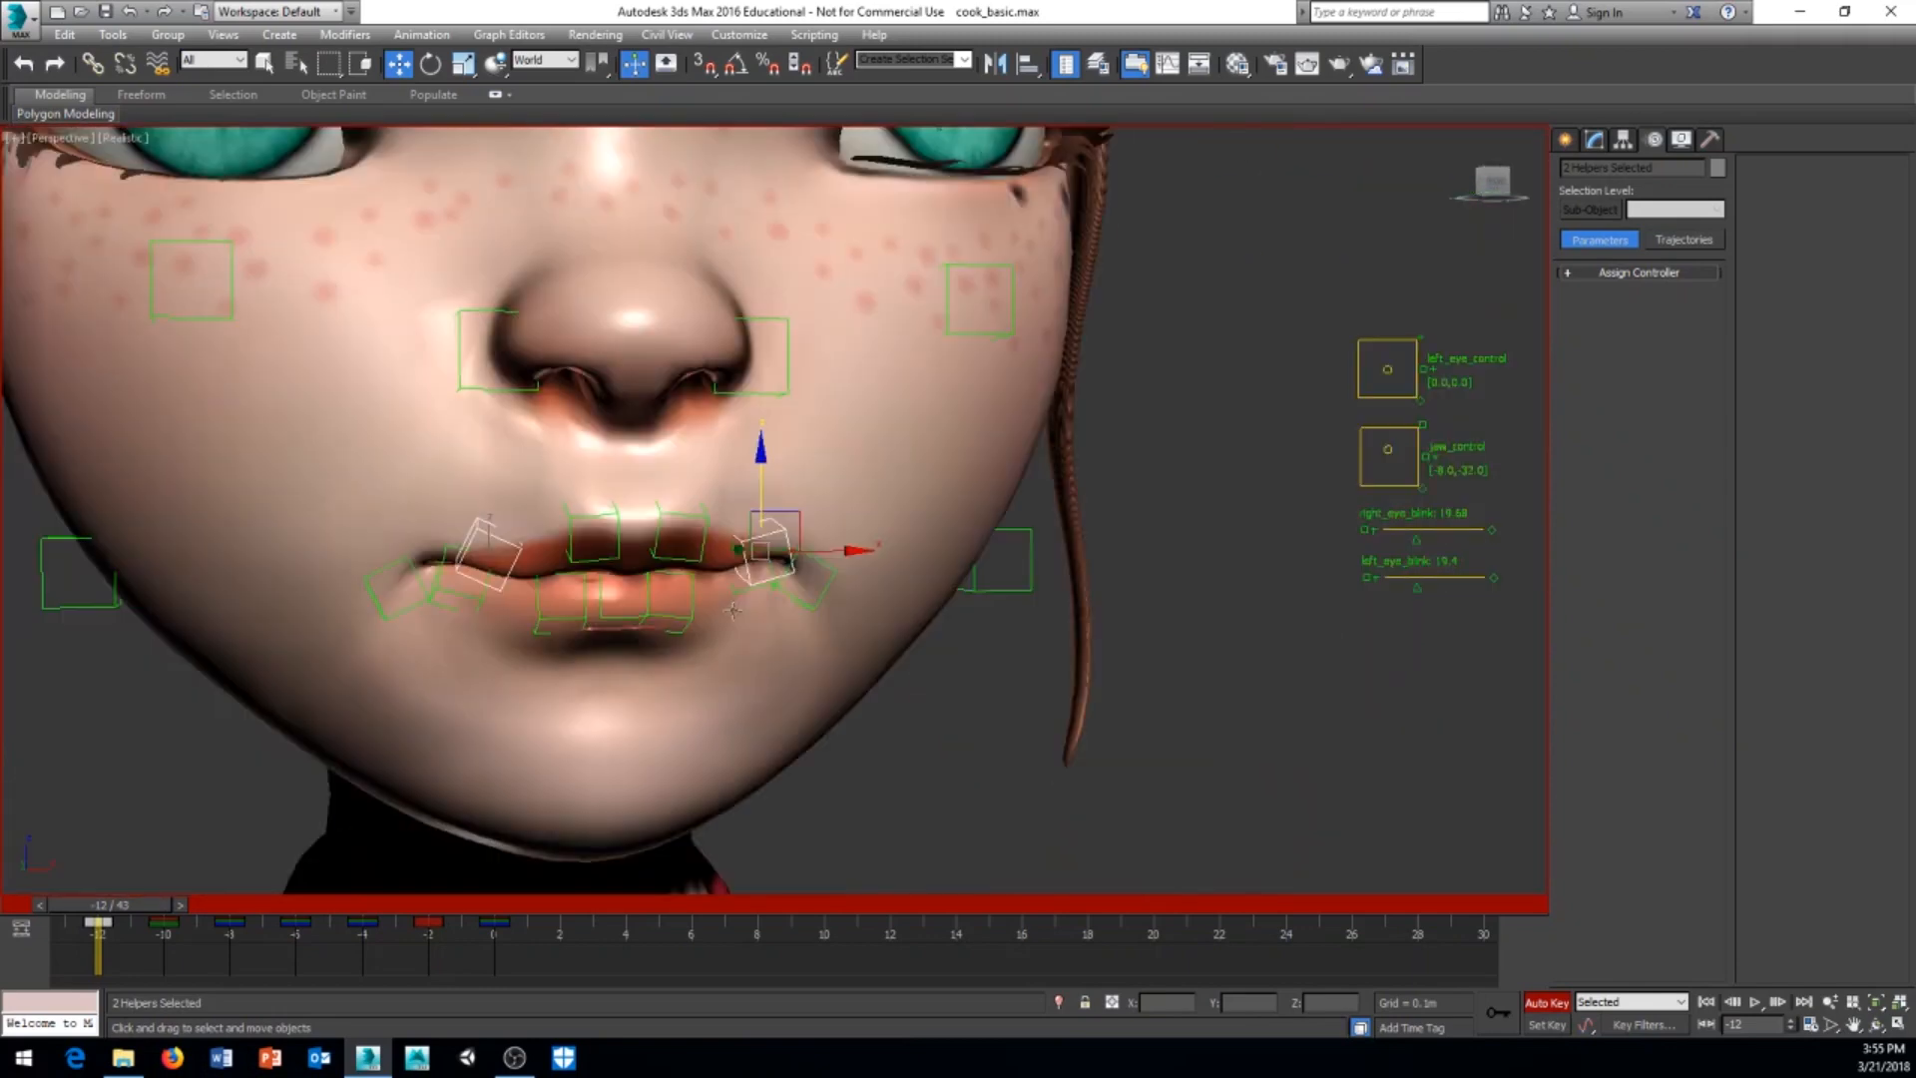
{"action": "scroll", "coordinate": [732, 610], "scroll_direction": "down", "scroll_amount": 3}
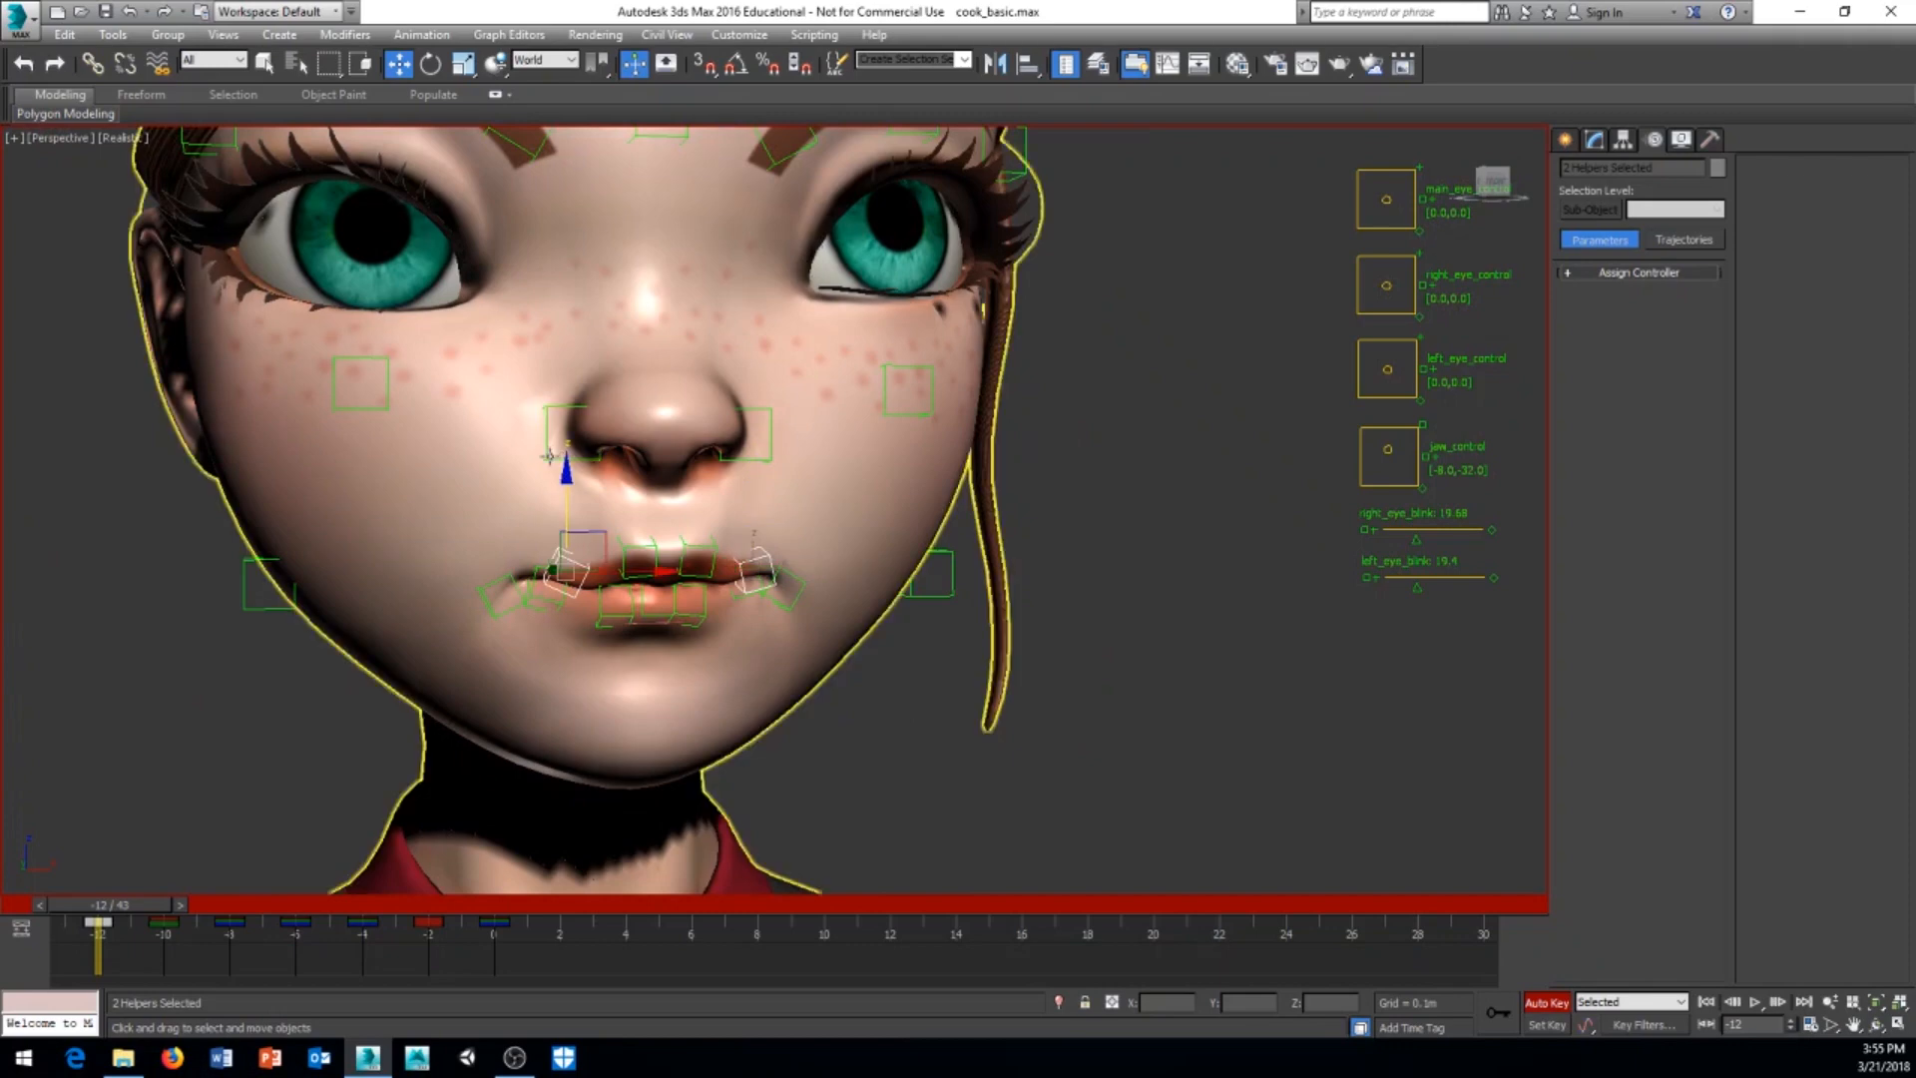
Step: Select both nose helpers and lower them together slightly
{"action": "left_click", "coordinate": [749, 457]}
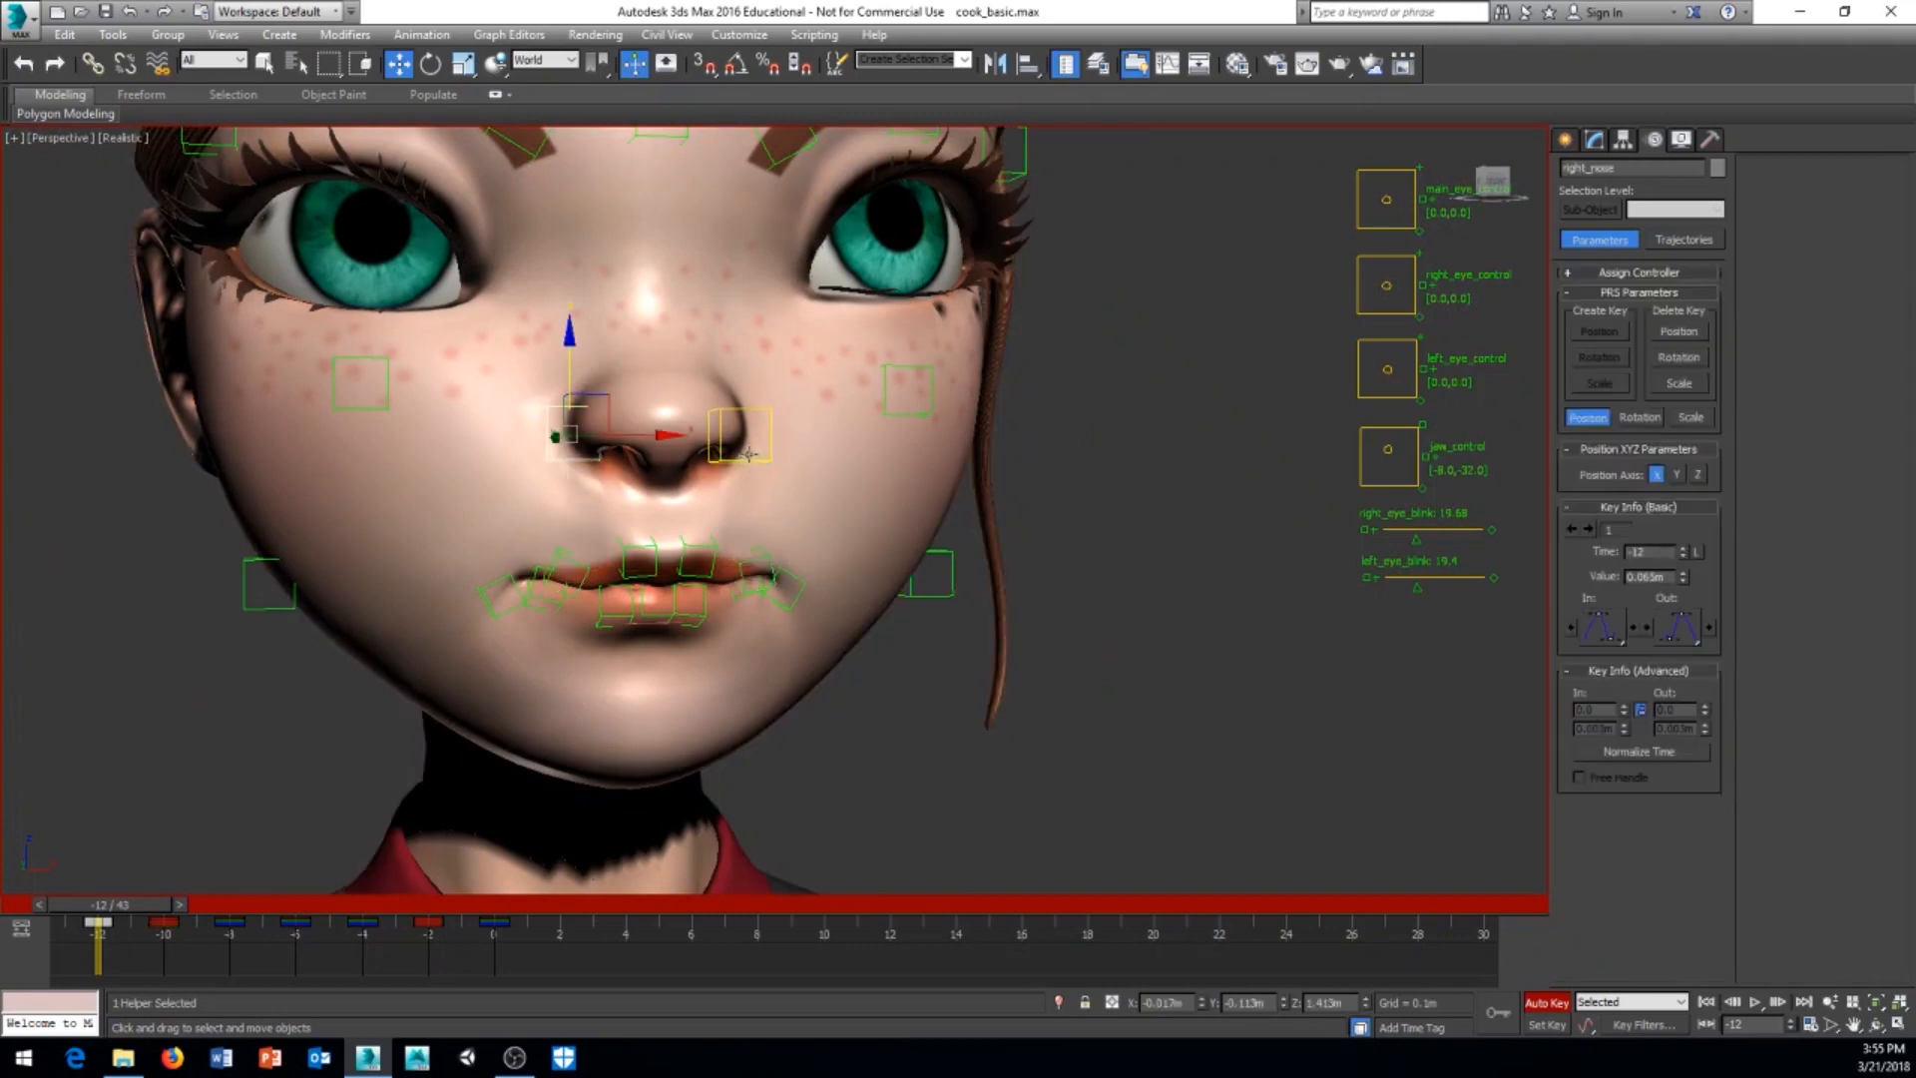
{"action": "left_click", "coordinate": [749, 455], "text": "ctrl"}
{"action": "left_click_drag", "start_coordinate": [740, 363], "coordinate": [739, 375]}
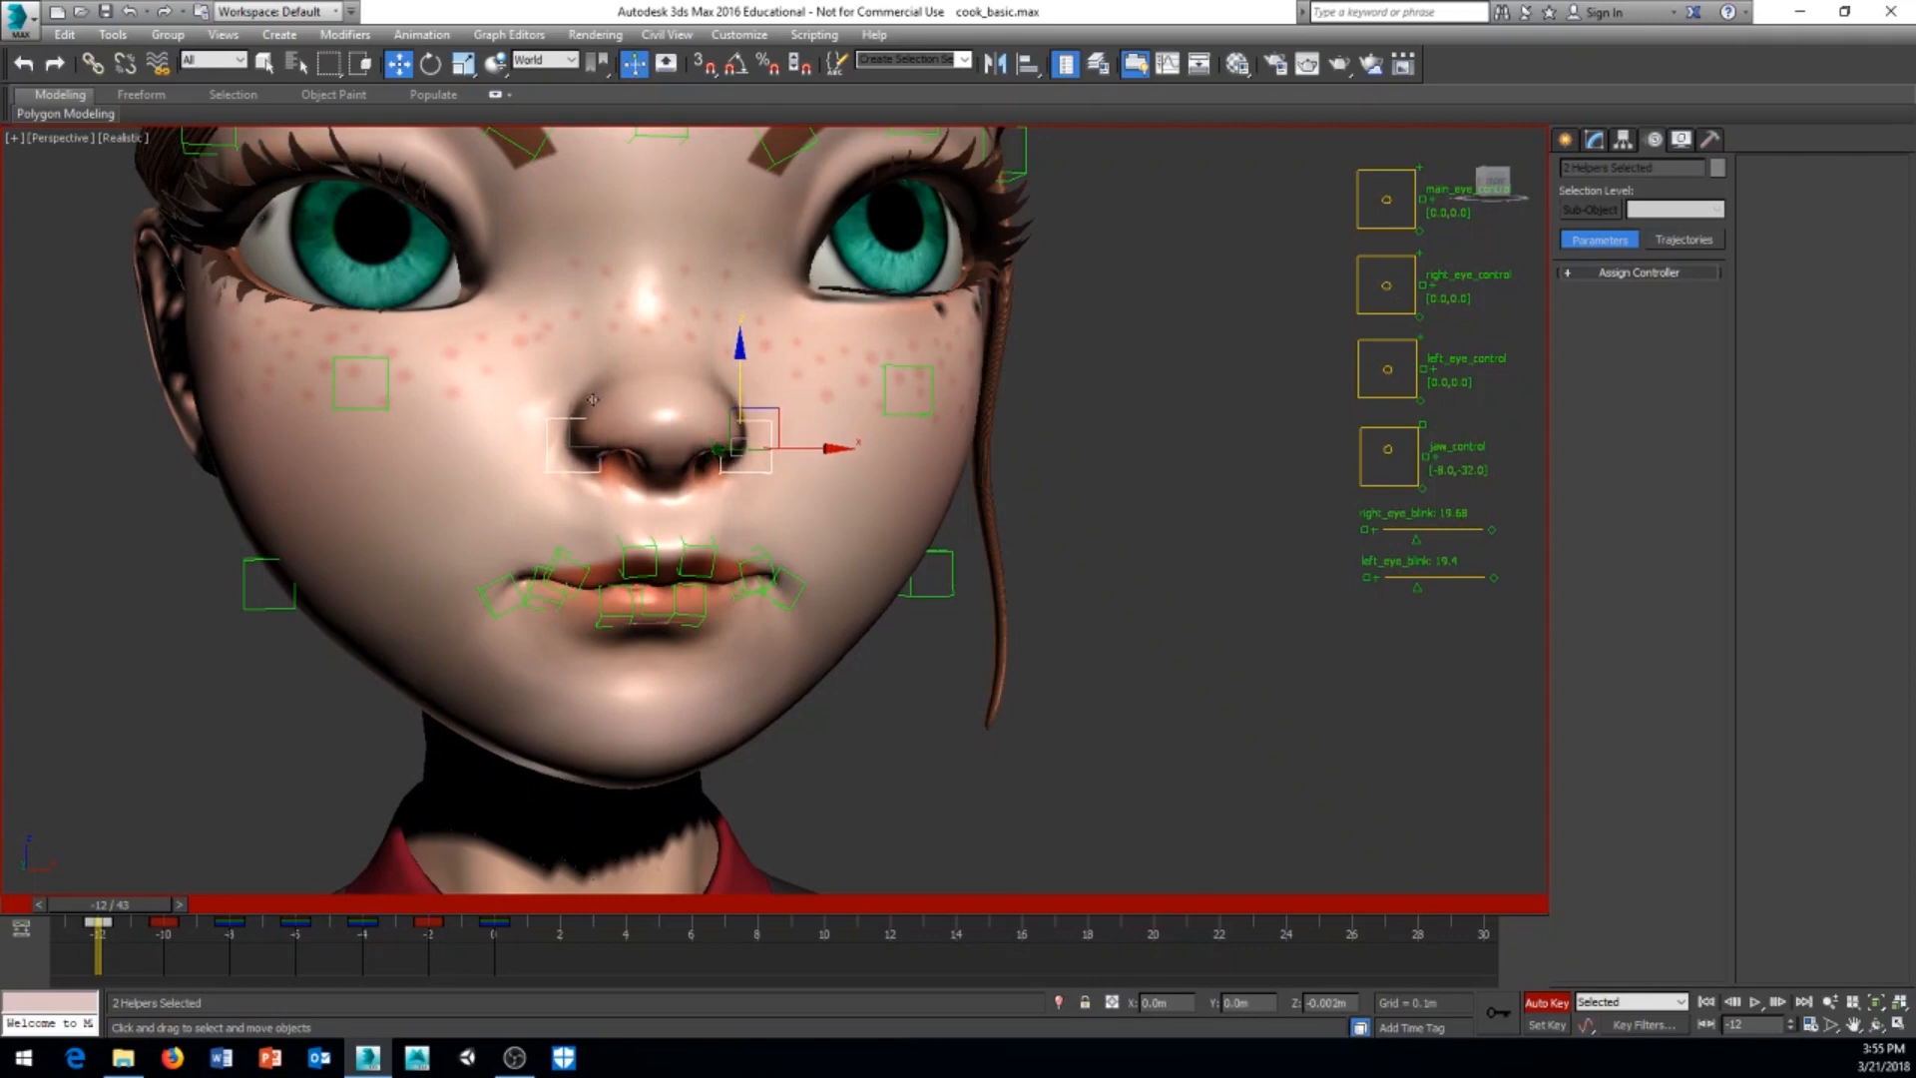
Step: Select the two upper cheek helpers beneath the eyes and lower them together slightly
{"action": "left_click", "coordinate": [384, 408]}
{"action": "left_click", "coordinate": [891, 403], "text": "ctrl"}
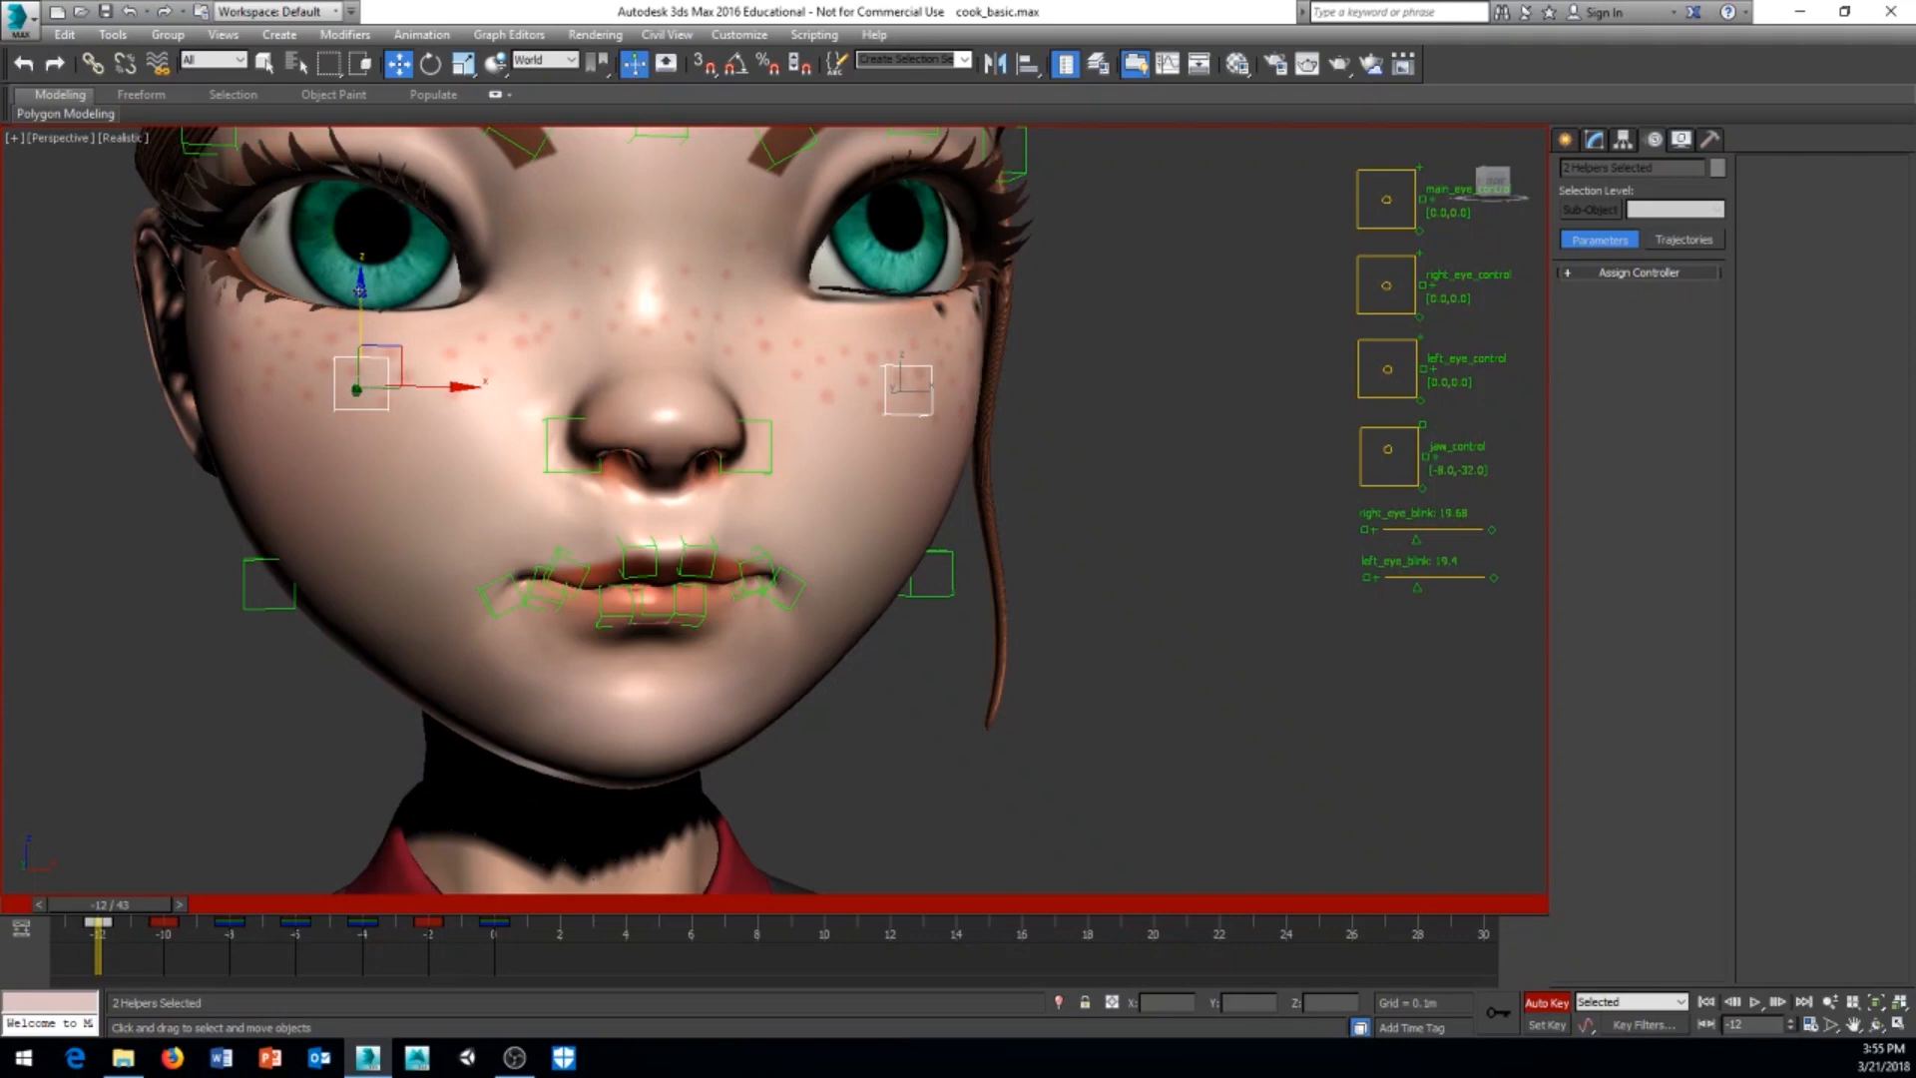
{"action": "left_click_drag", "start_coordinate": [360, 295], "coordinate": [361, 297]}
{"action": "middle_click_drag", "start_coordinate": [285, 700], "coordinate": [283, 683]}
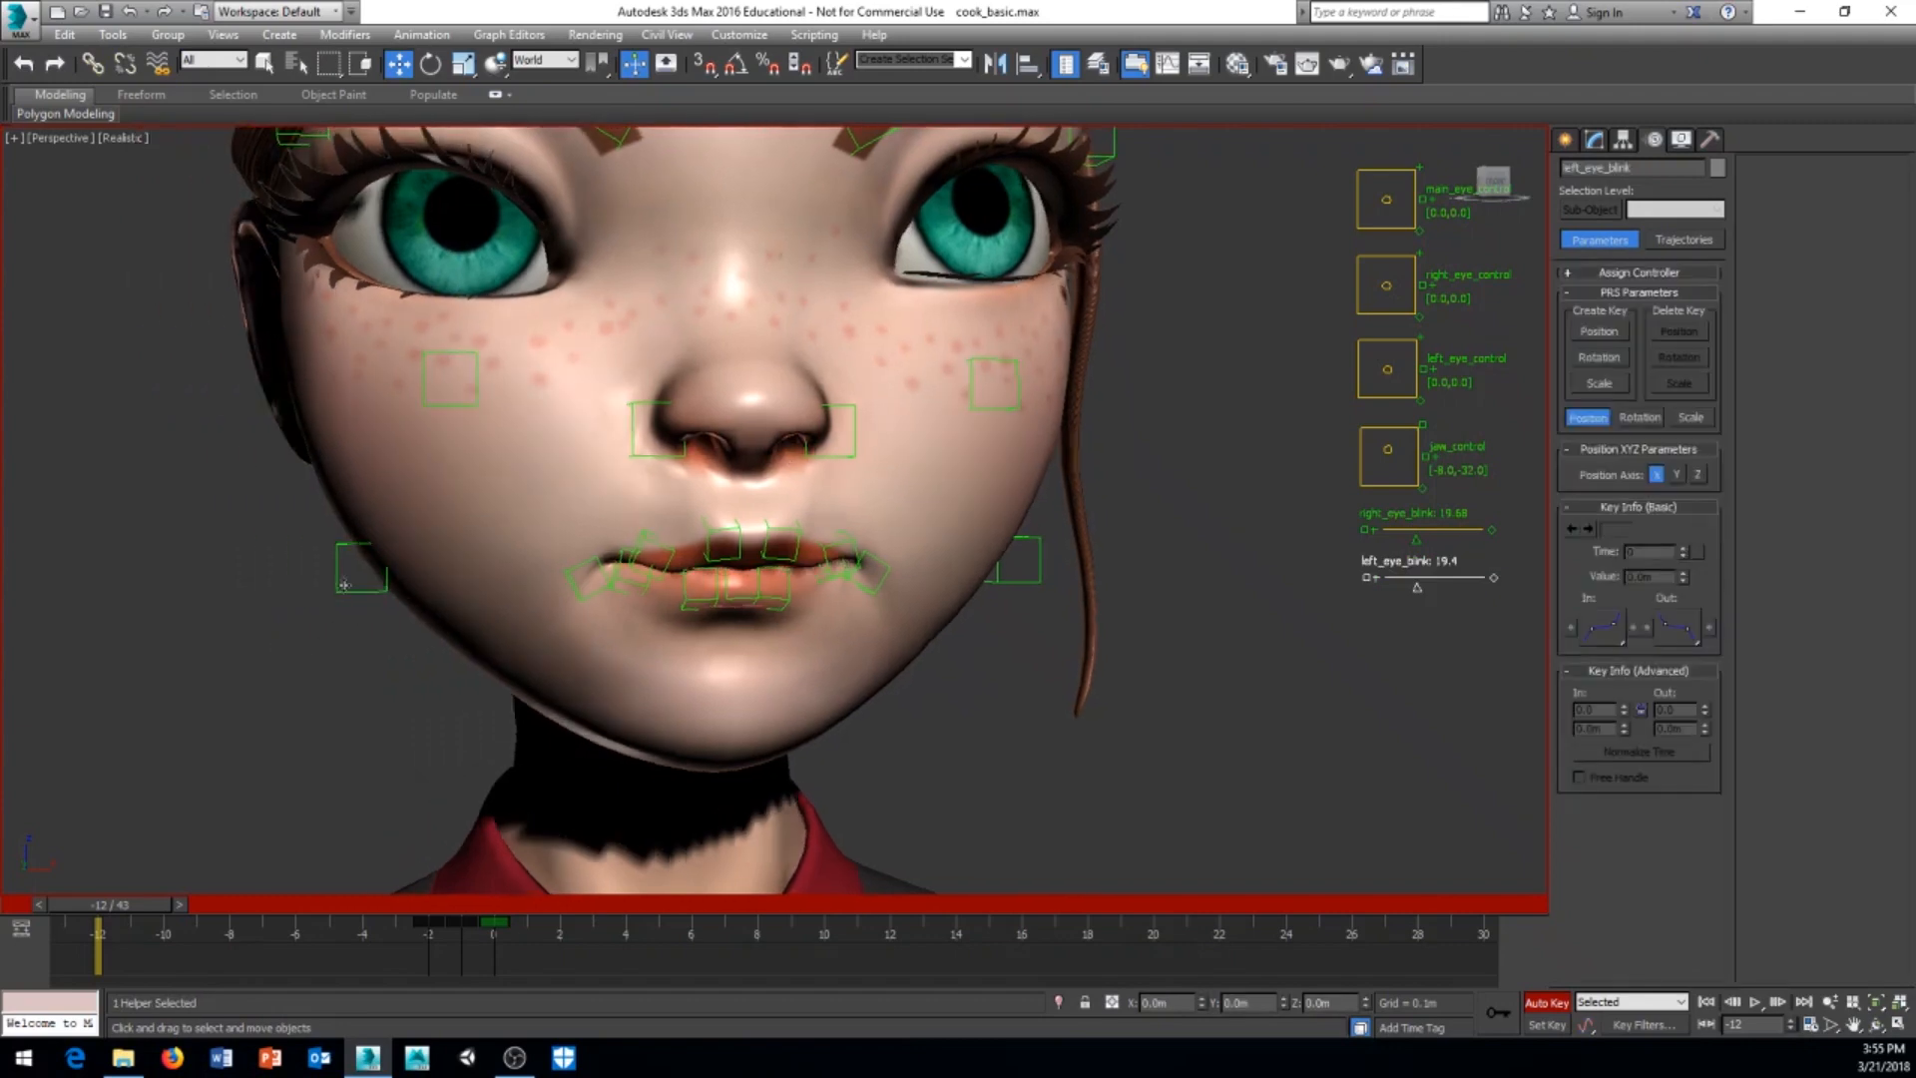
Step: Move the right_cheek helper about 0.006 m inward toward the face and lower it about 0.002 m
{"action": "middle_click_drag", "start_coordinate": [347, 607], "coordinate": [297, 695]}
{"action": "left_click", "coordinate": [293, 686]}
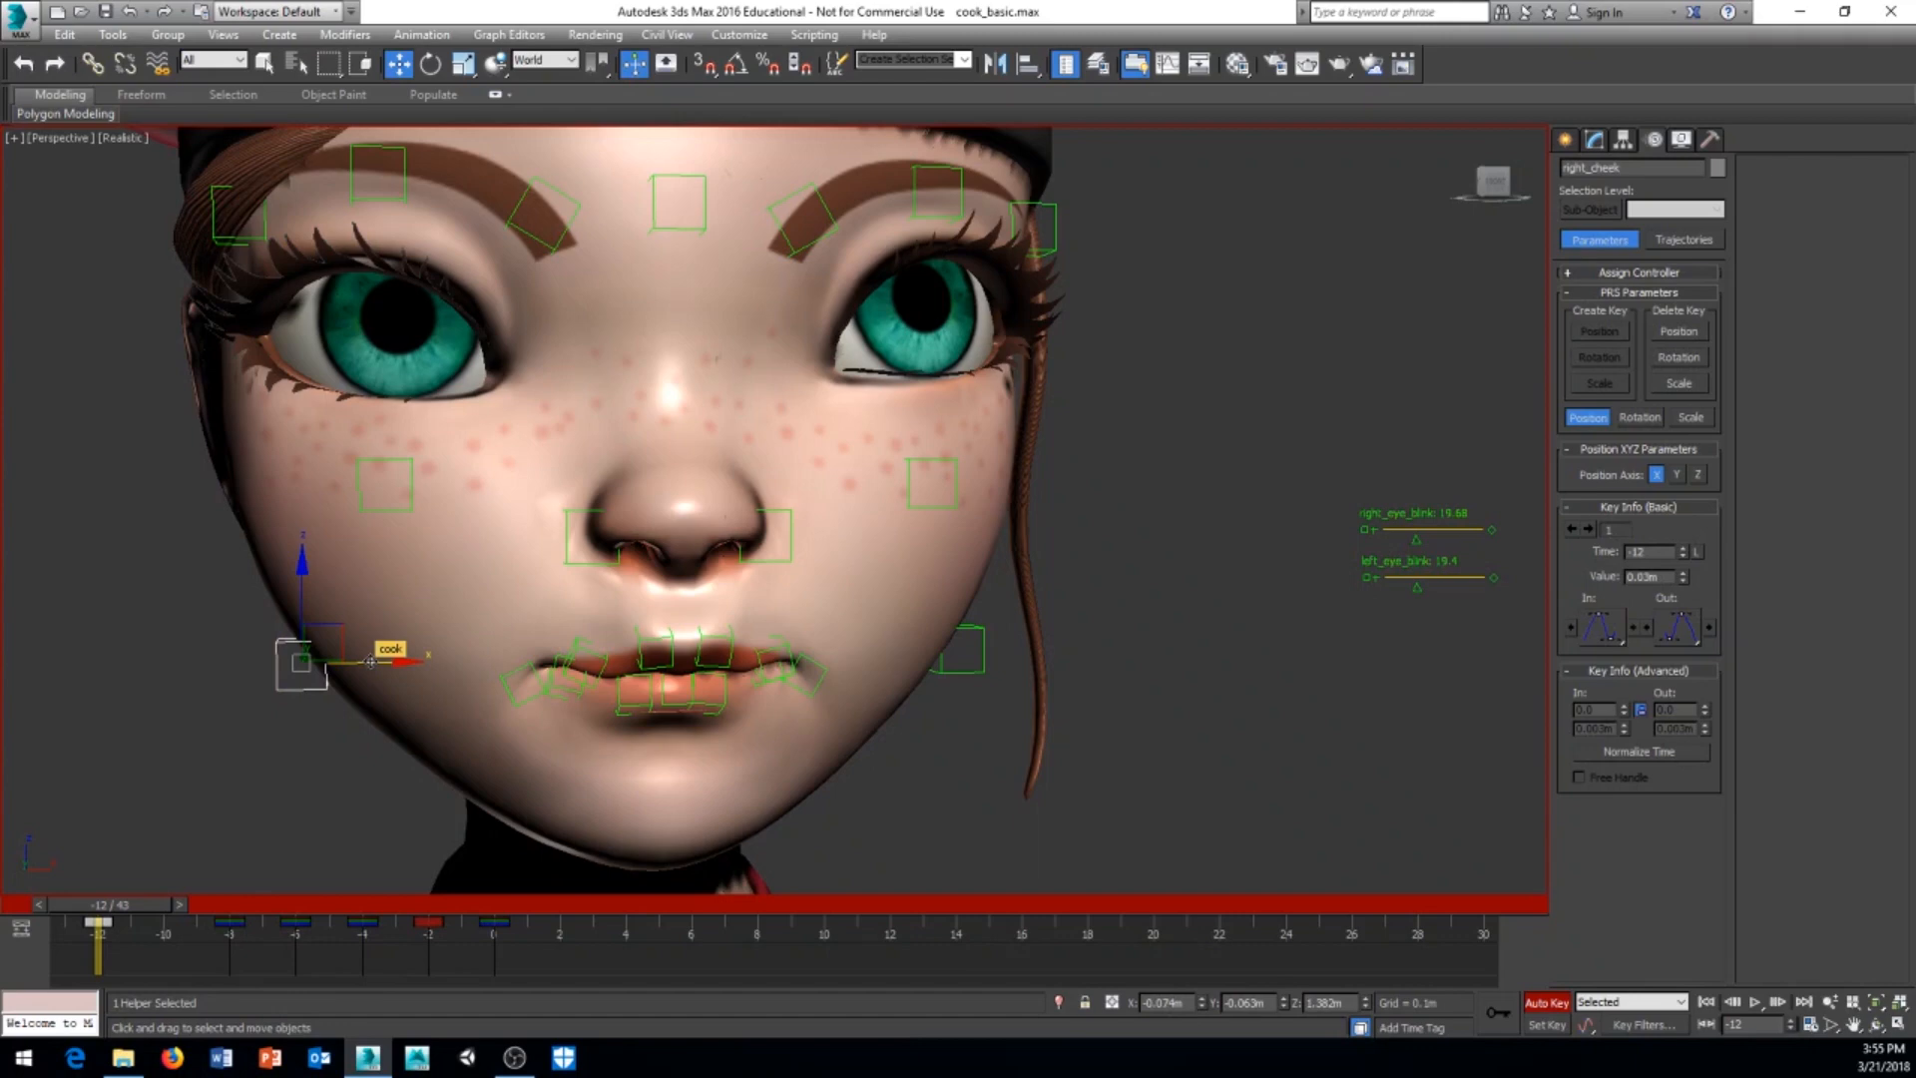
{"action": "left_click_drag", "start_coordinate": [371, 662], "coordinate": [402, 663]}
{"action": "middle_click_drag", "start_coordinate": [402, 725], "coordinate": [408, 712], "text": "alt"}
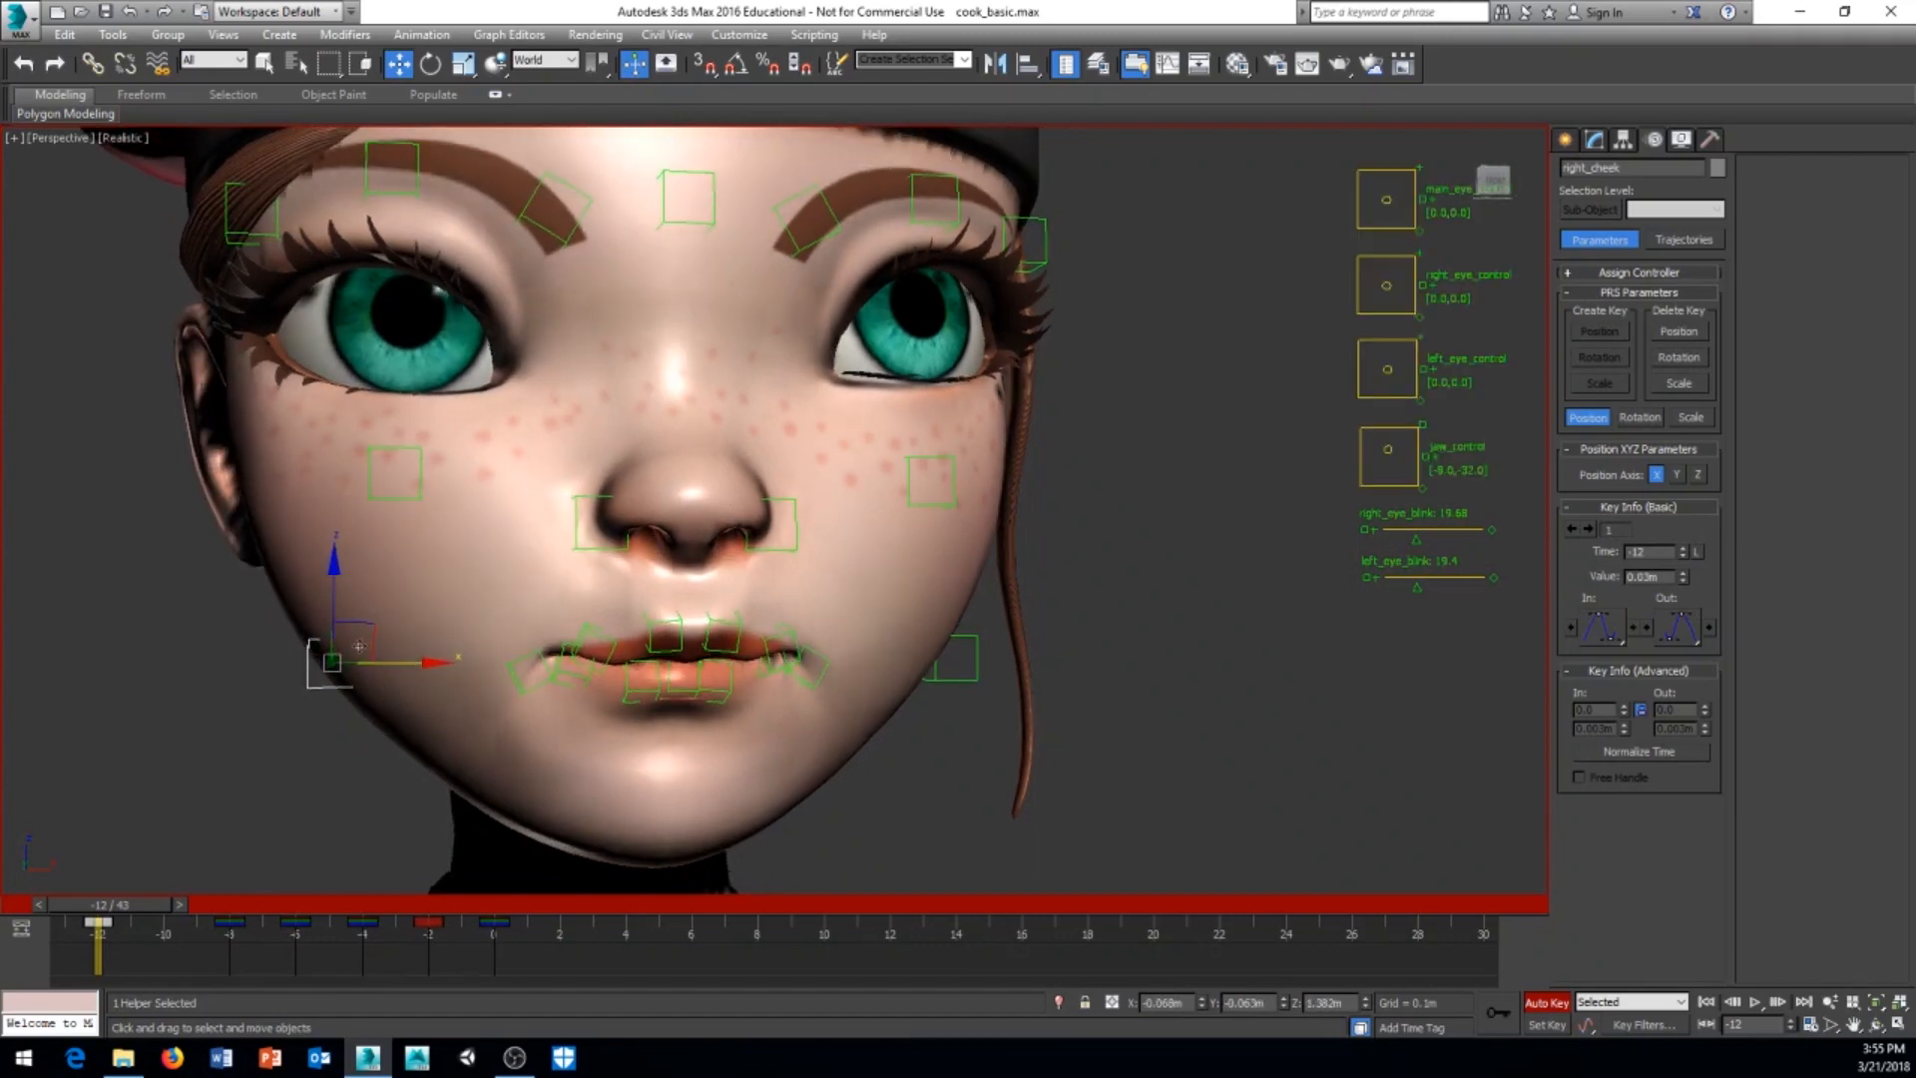
{"action": "left_click_drag", "start_coordinate": [328, 589], "coordinate": [329, 597]}
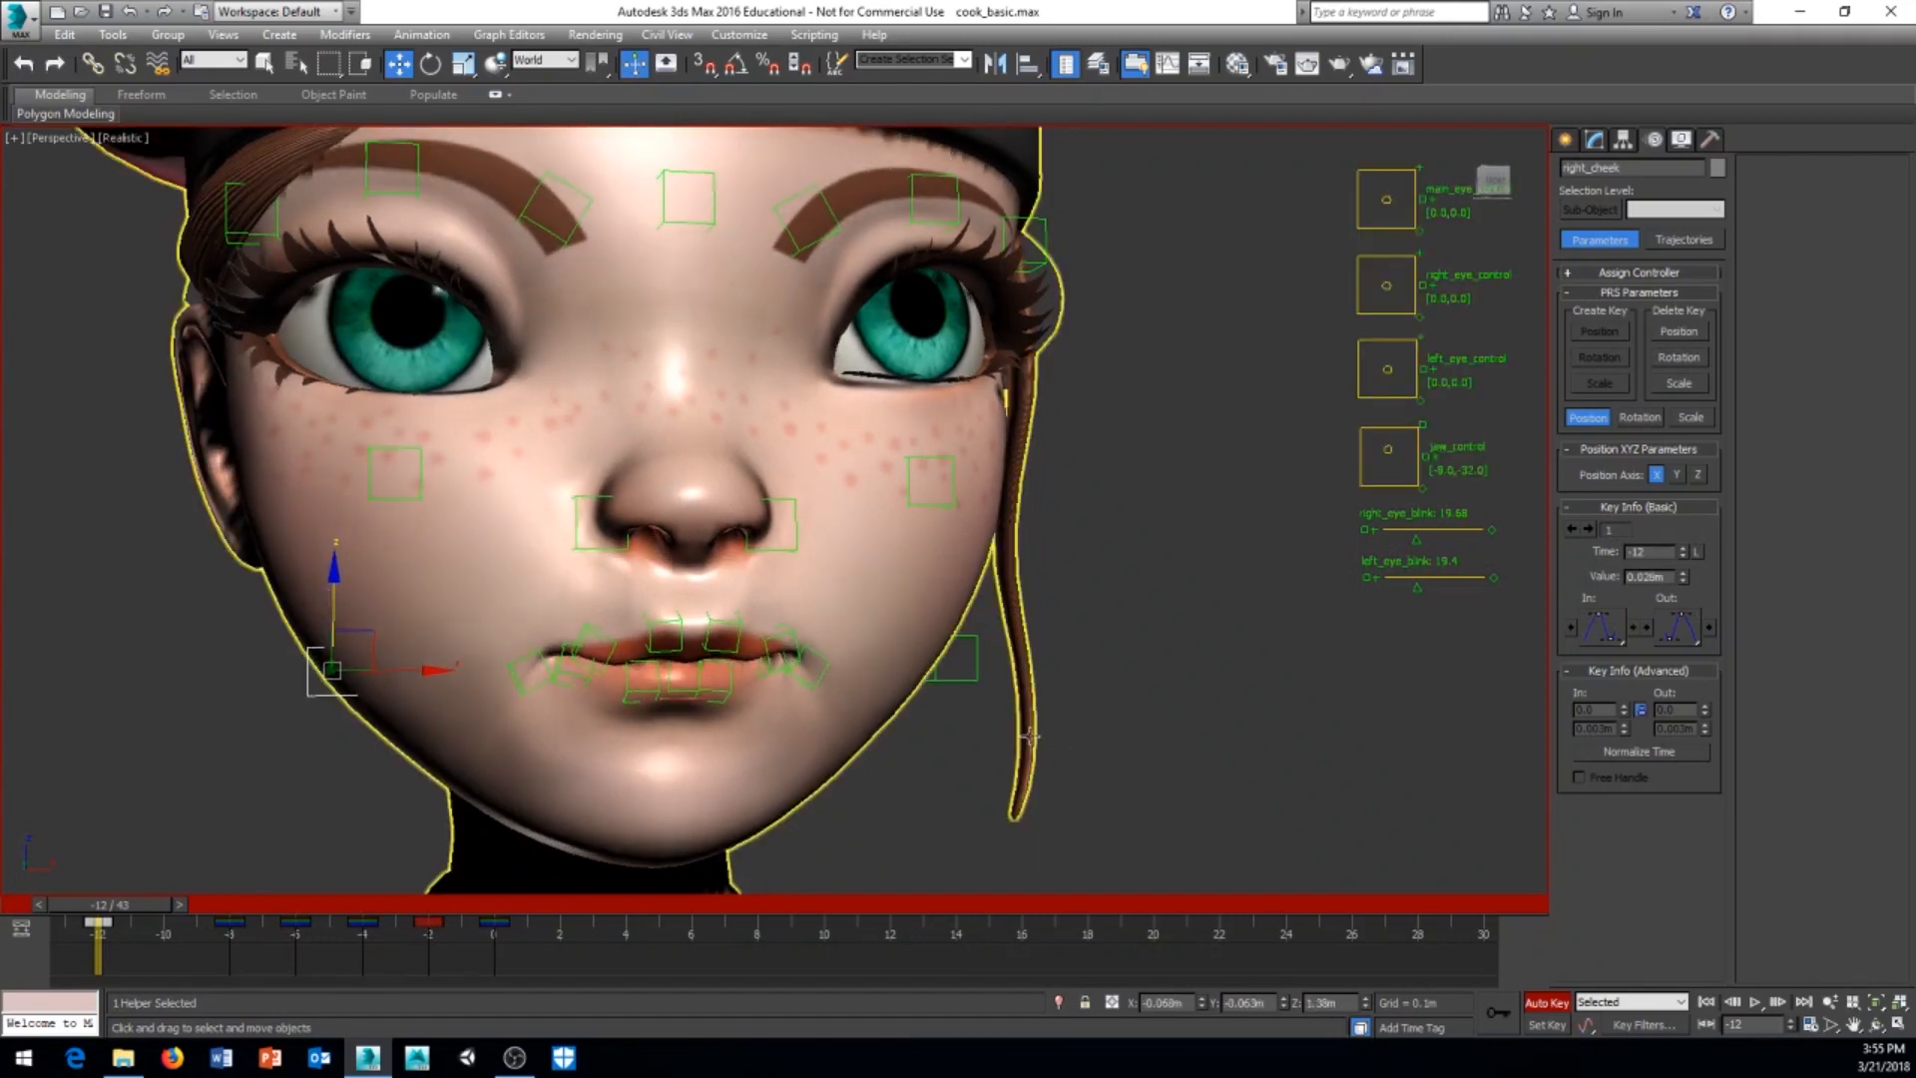
Step: Move the left_cheek helper inward to about X 0.07 m and lower it to about Z 1.38 m, matching the other side
{"action": "left_click", "coordinate": [966, 679]}
{"action": "middle_click_drag", "start_coordinate": [966, 679], "coordinate": [919, 736], "text": "alt"}
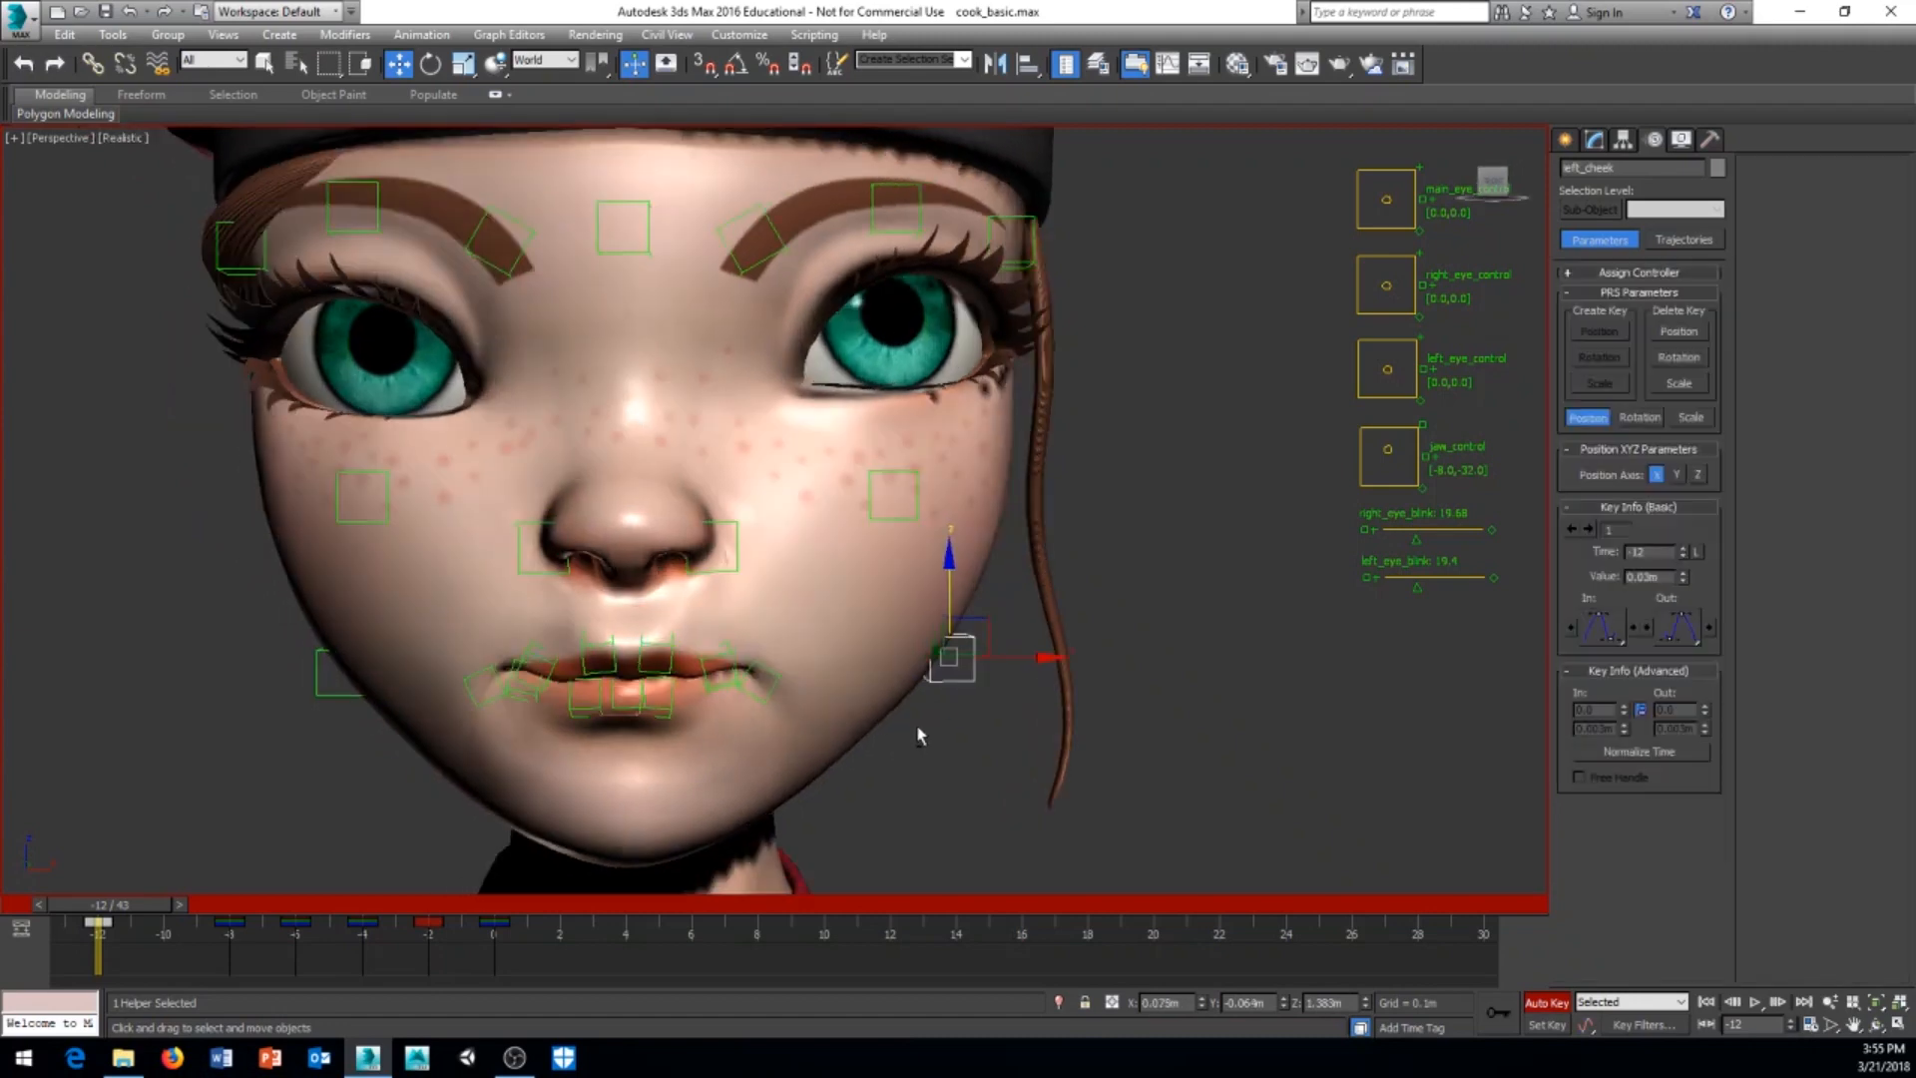
{"action": "left_click_drag", "start_coordinate": [1033, 659], "coordinate": [1011, 662]}
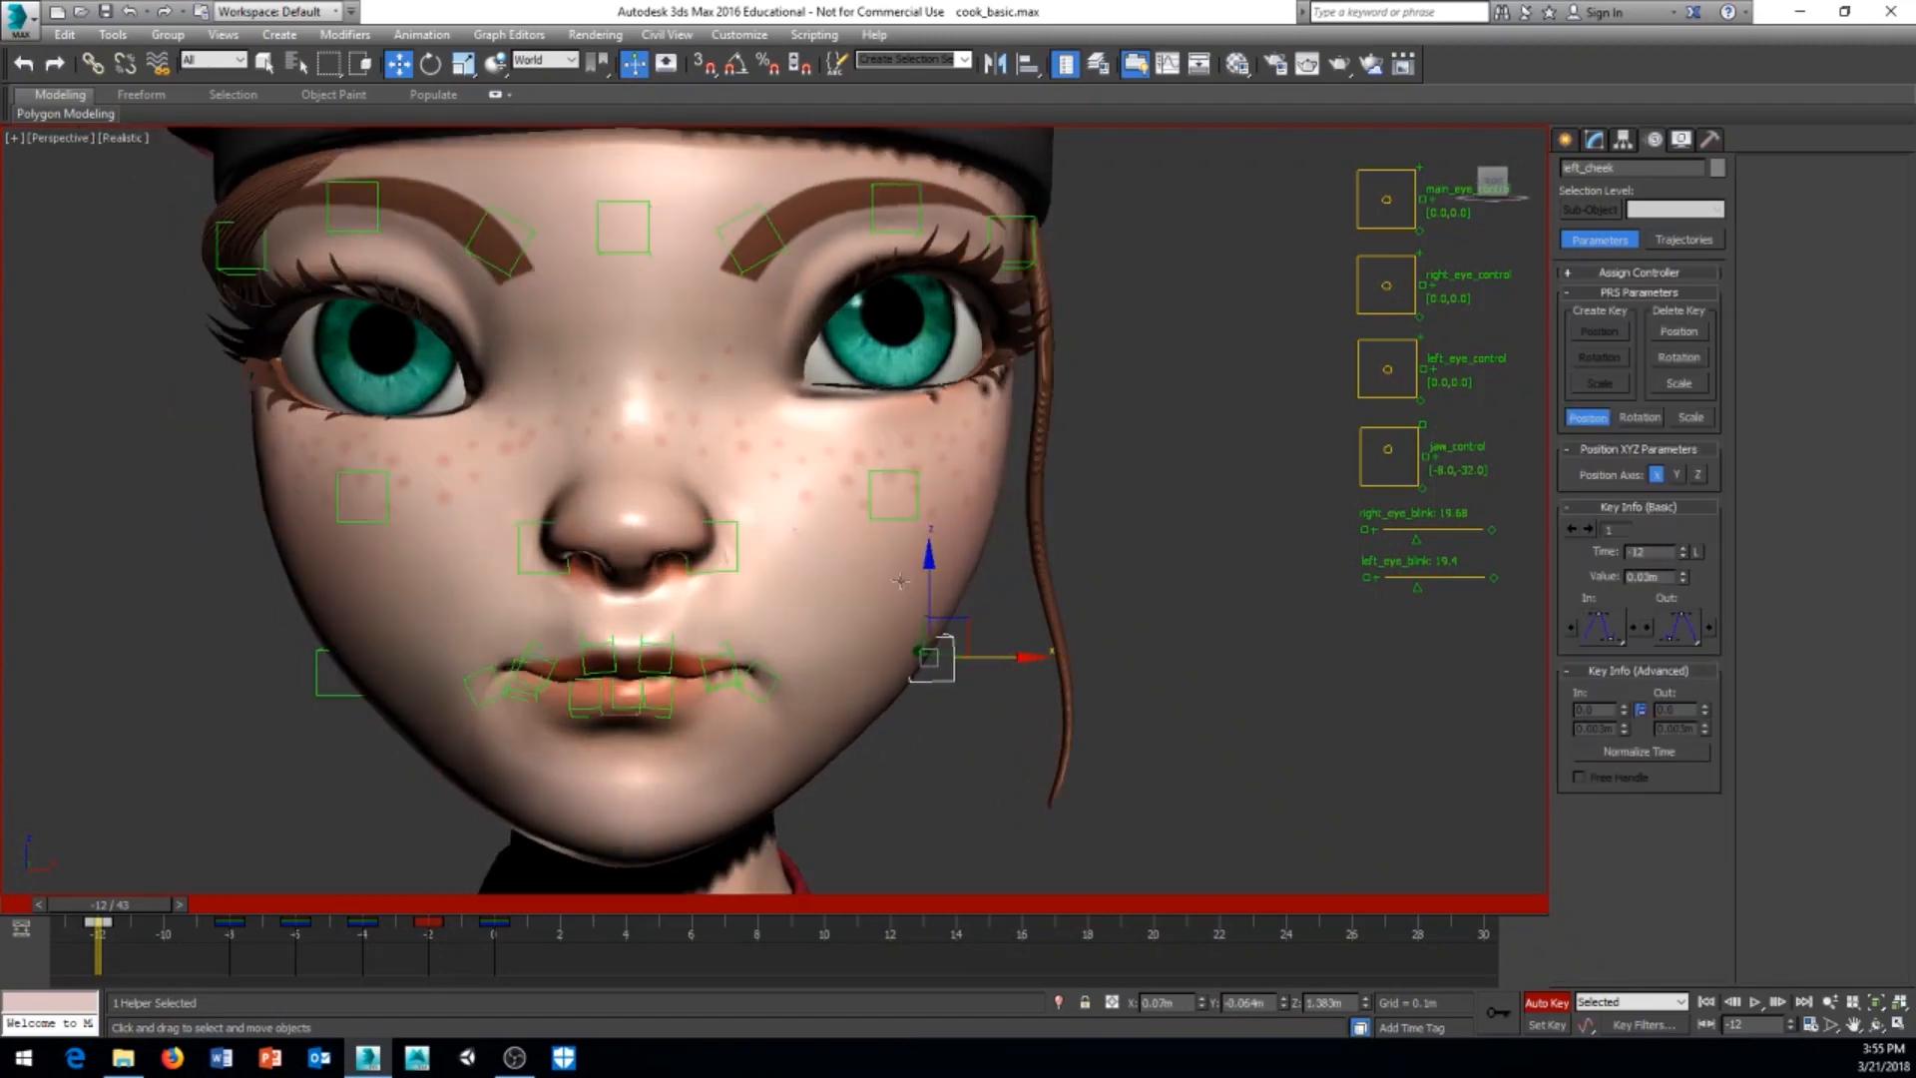
{"action": "left_click_drag", "start_coordinate": [929, 579], "coordinate": [663, 791]}
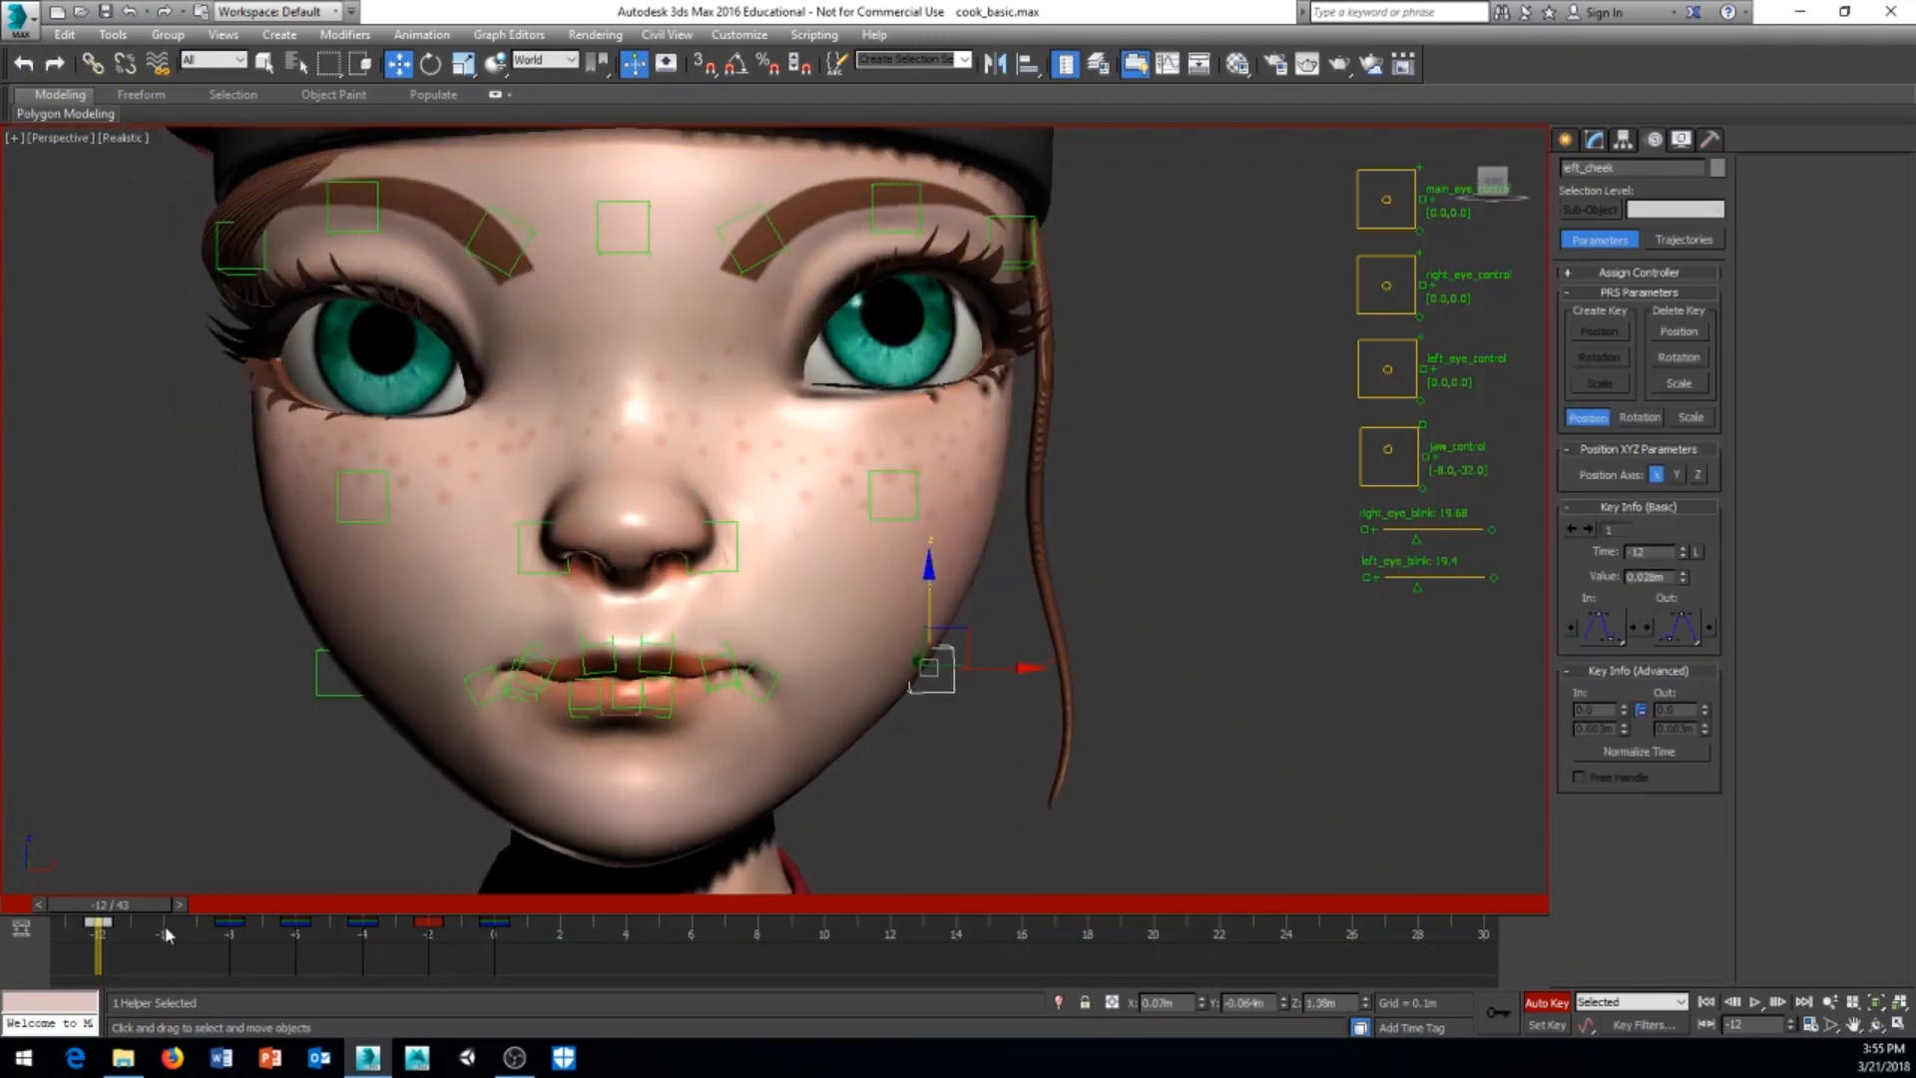
Step: Add a time tag named B at frame -12 for the closed-mouth pose
{"action": "left_click_drag", "start_coordinate": [143, 918], "coordinate": [97, 924]}
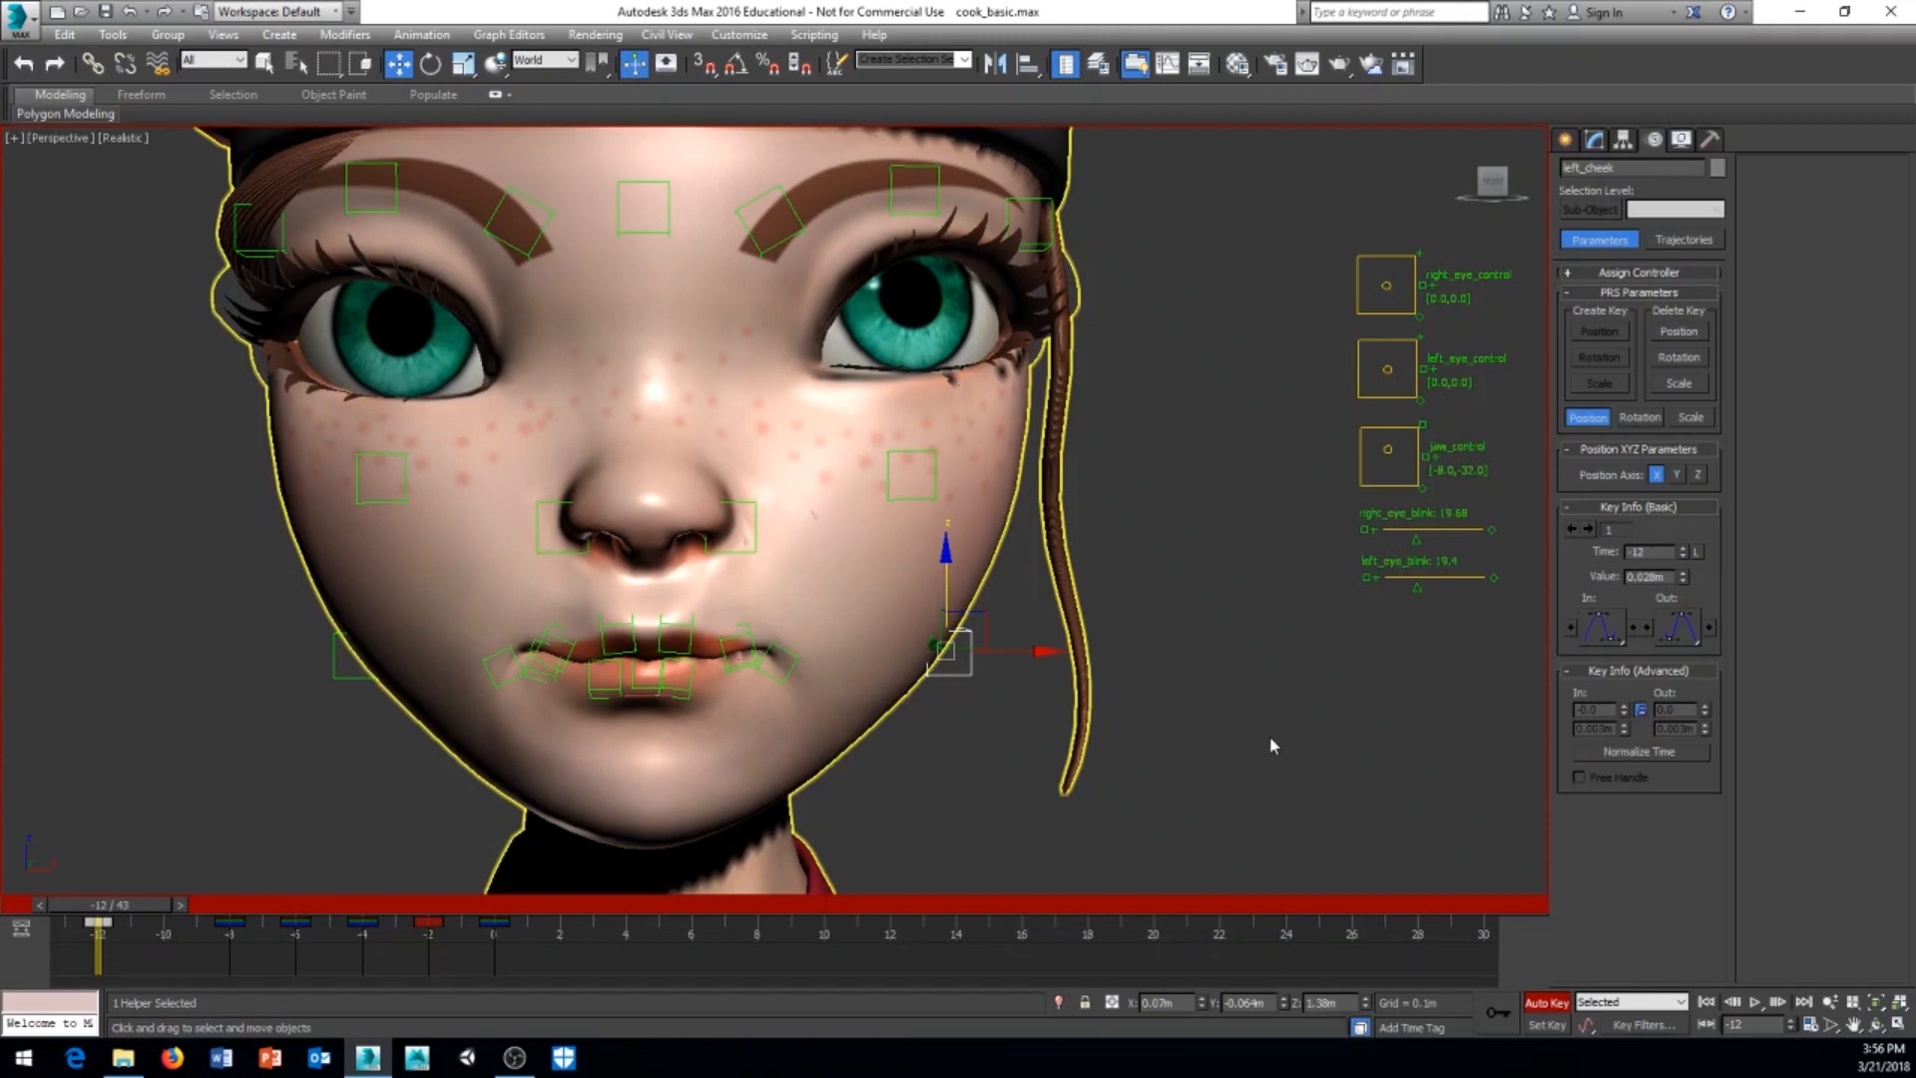
{"action": "left_click", "coordinate": [1405, 1028]}
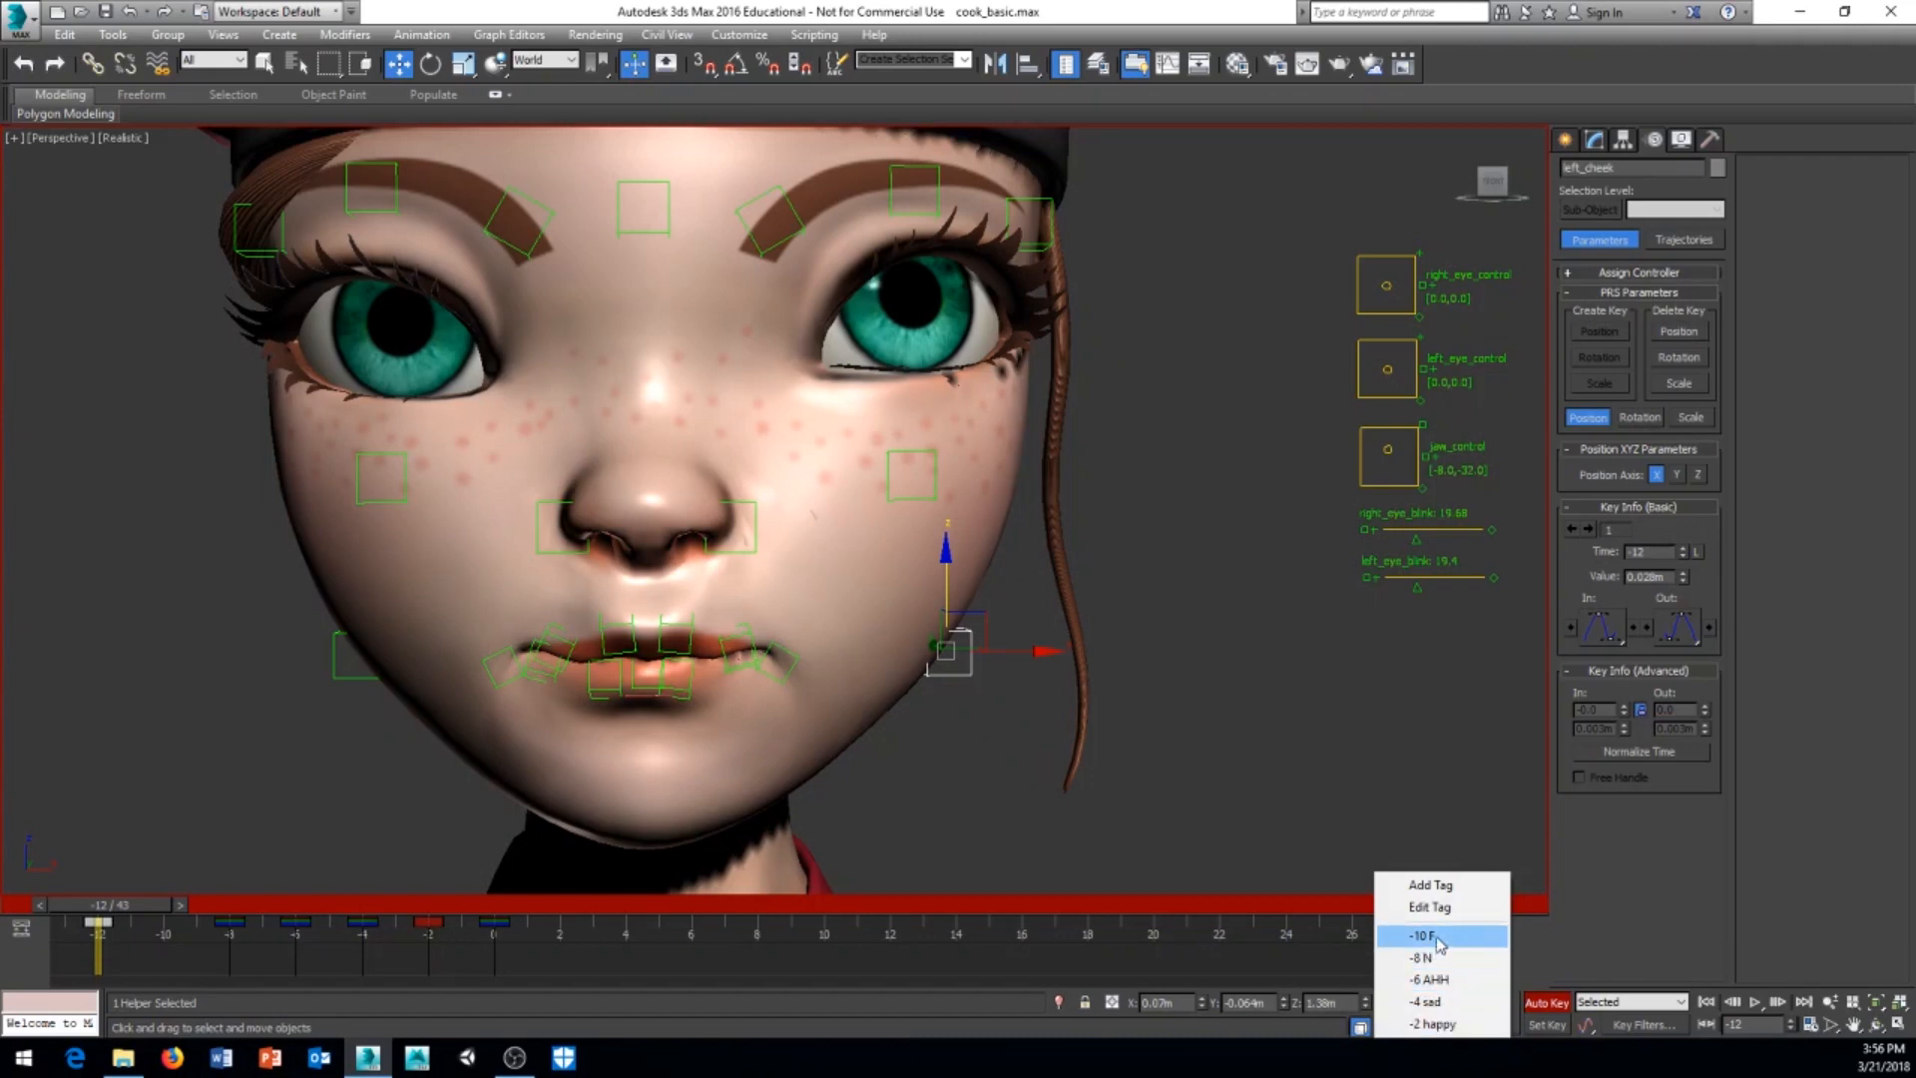
{"action": "left_click", "coordinate": [1446, 890]}
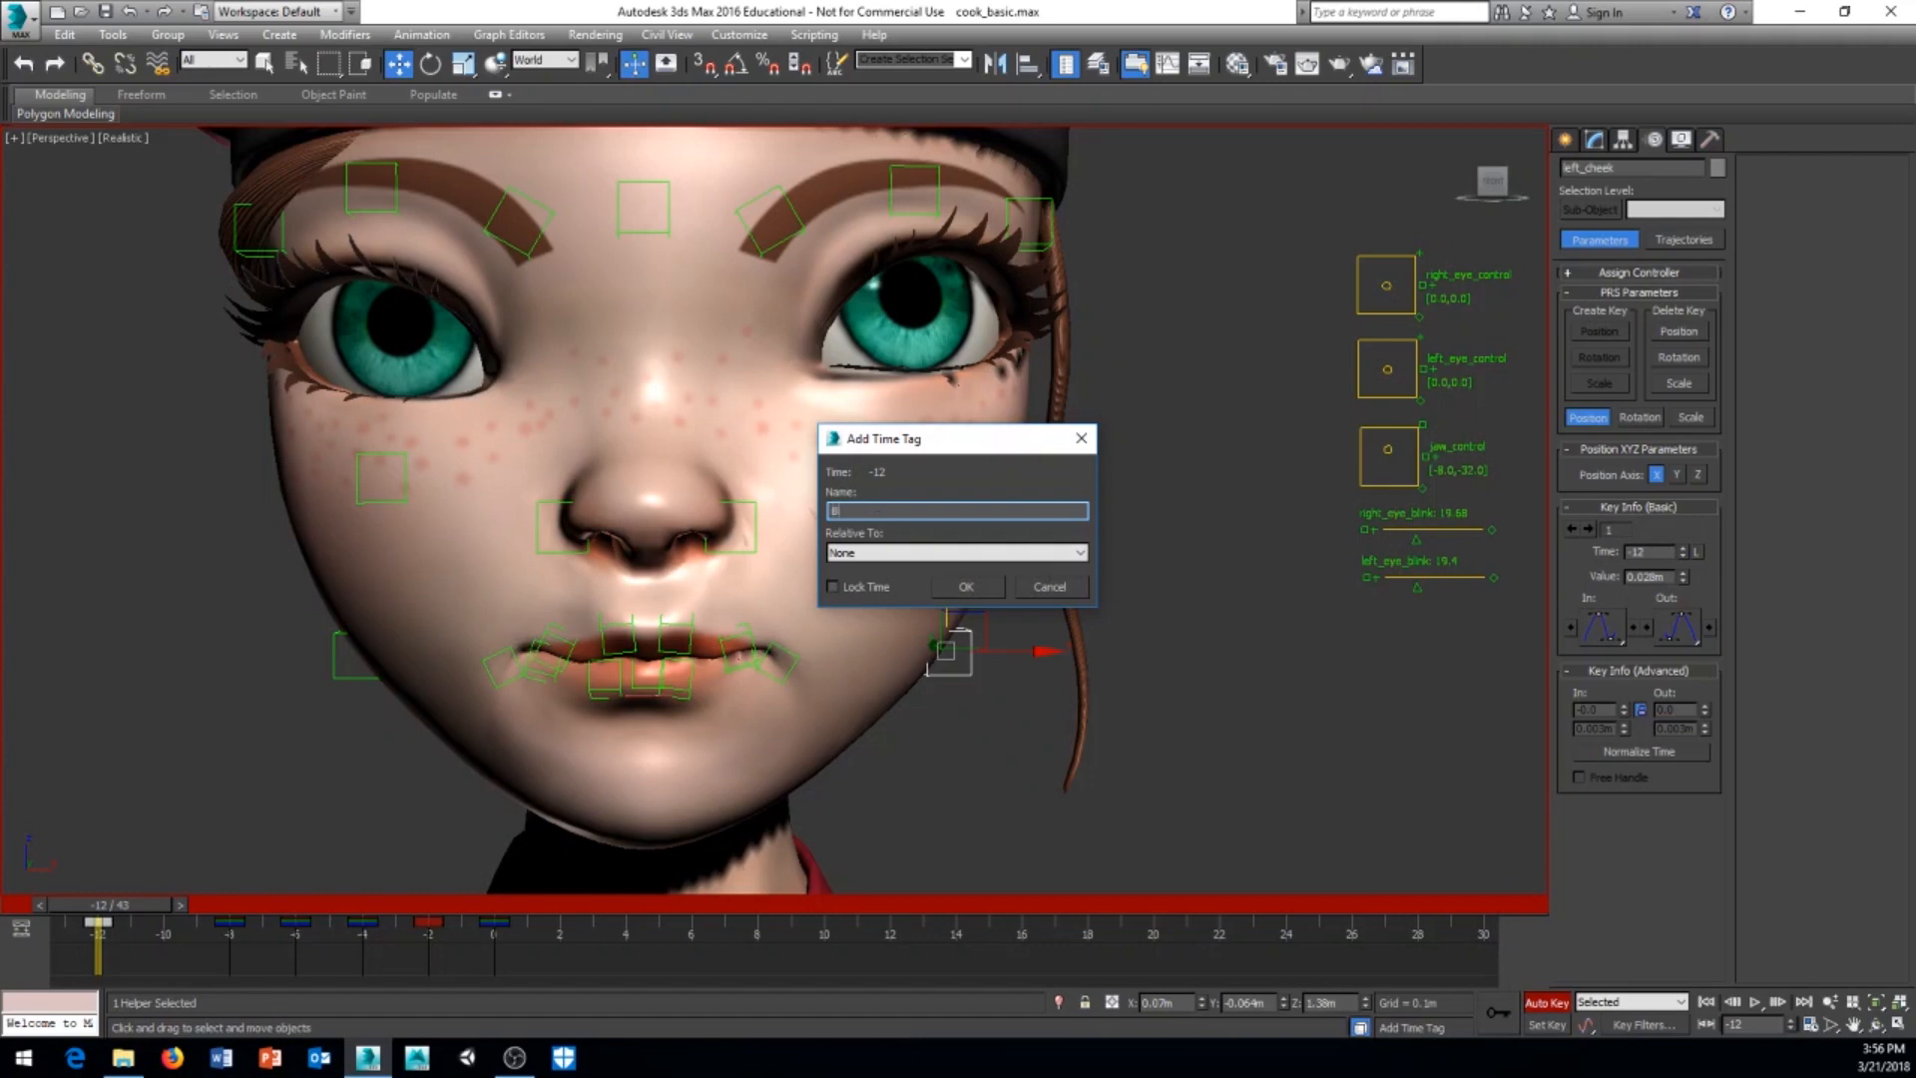
{"action": "type", "text": "l"}
{"action": "left_click", "coordinate": [963, 587]}
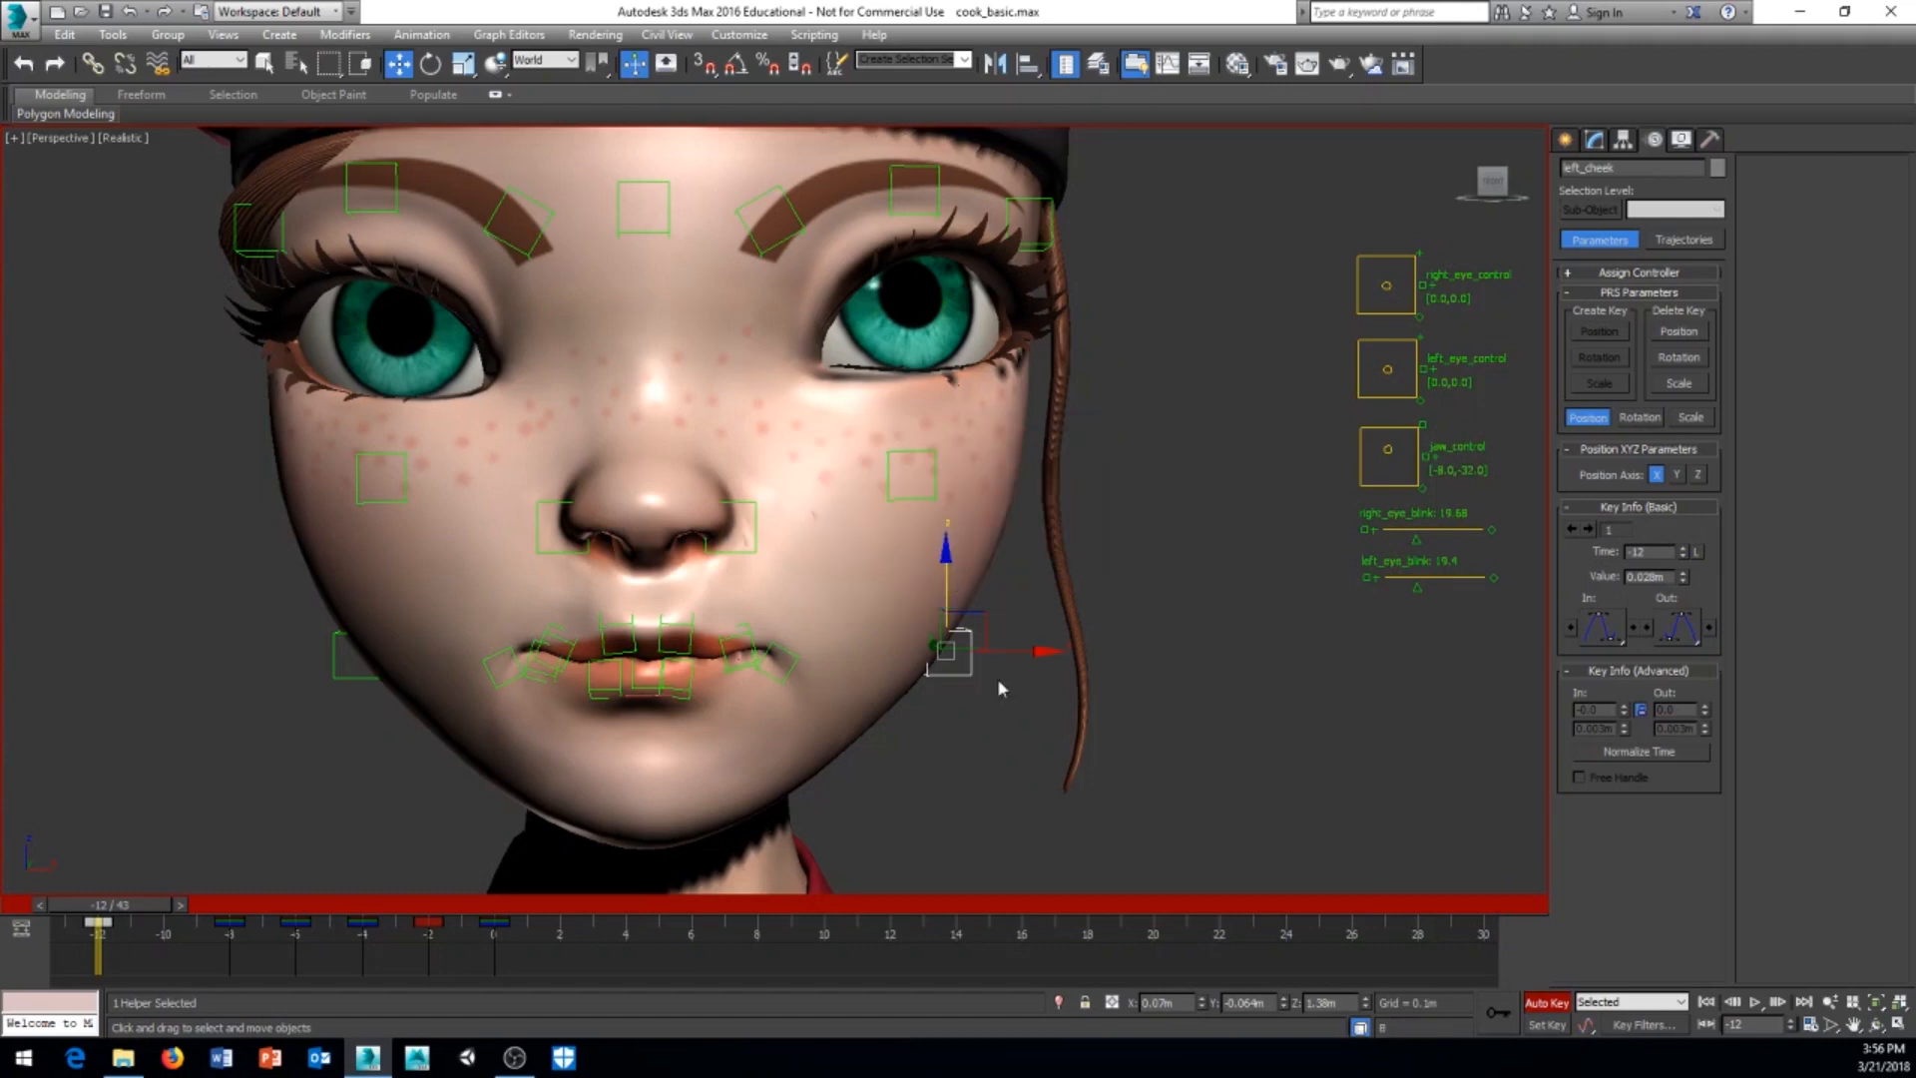
Step: Deselect the helper, jump to the sad time tag at frame -4 and view the character's head and upper body
{"action": "left_click", "coordinate": [1400, 1031]}
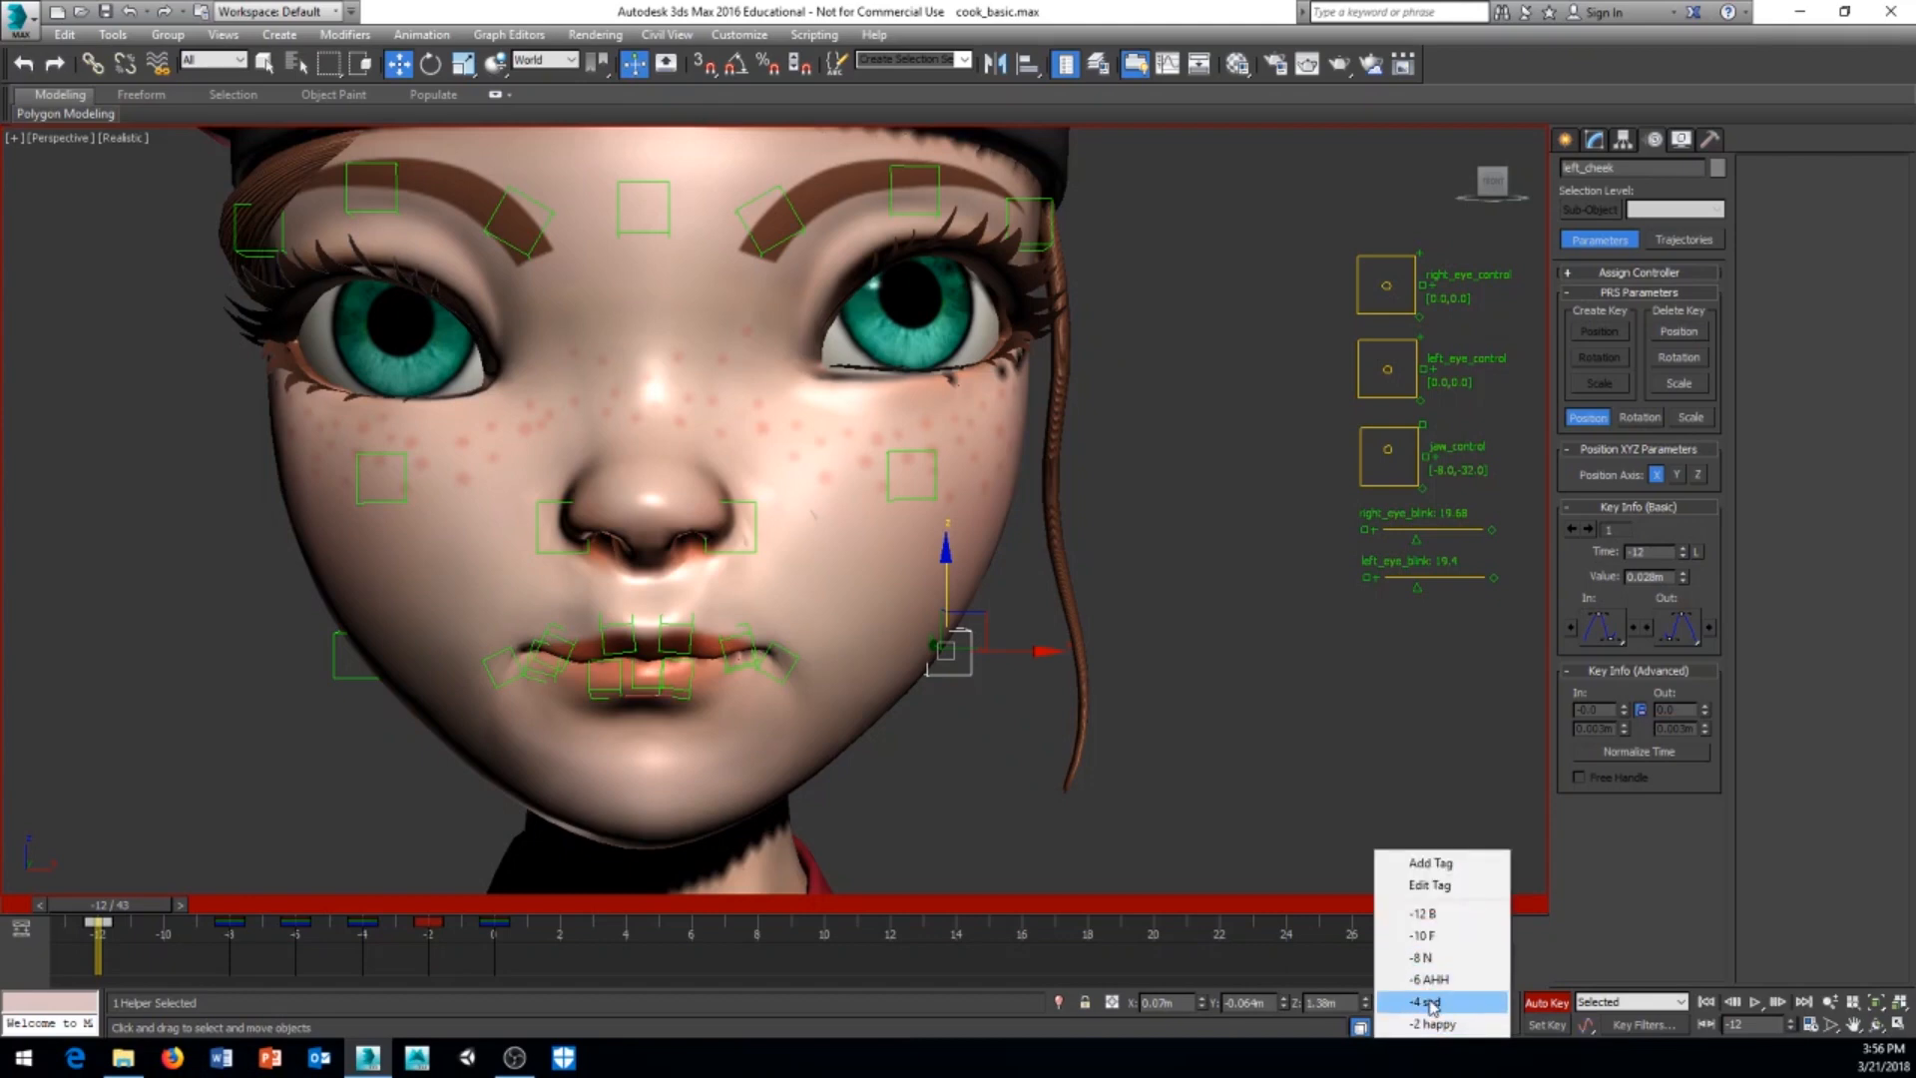
{"action": "left_click", "coordinate": [1296, 727]}
{"action": "left_click", "coordinate": [1401, 1029]}
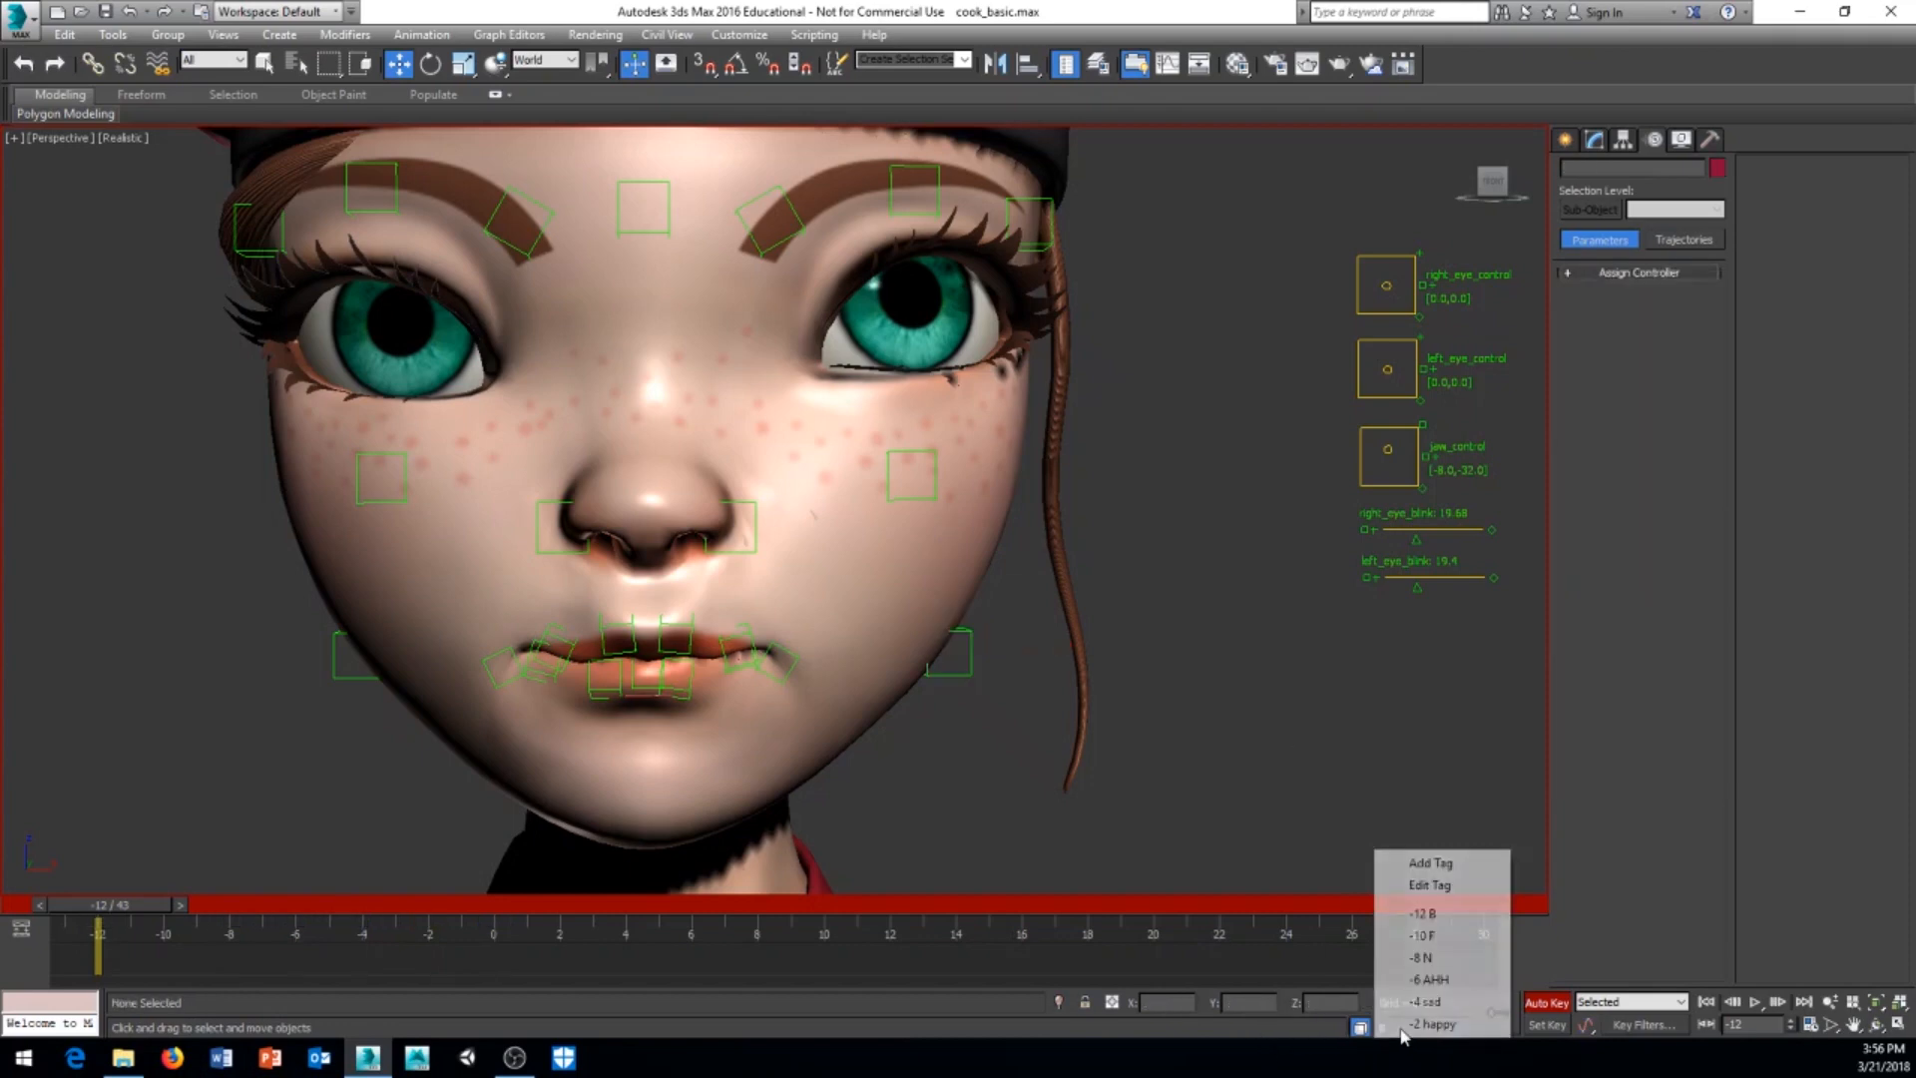
{"action": "left_click", "coordinate": [1428, 1002]}
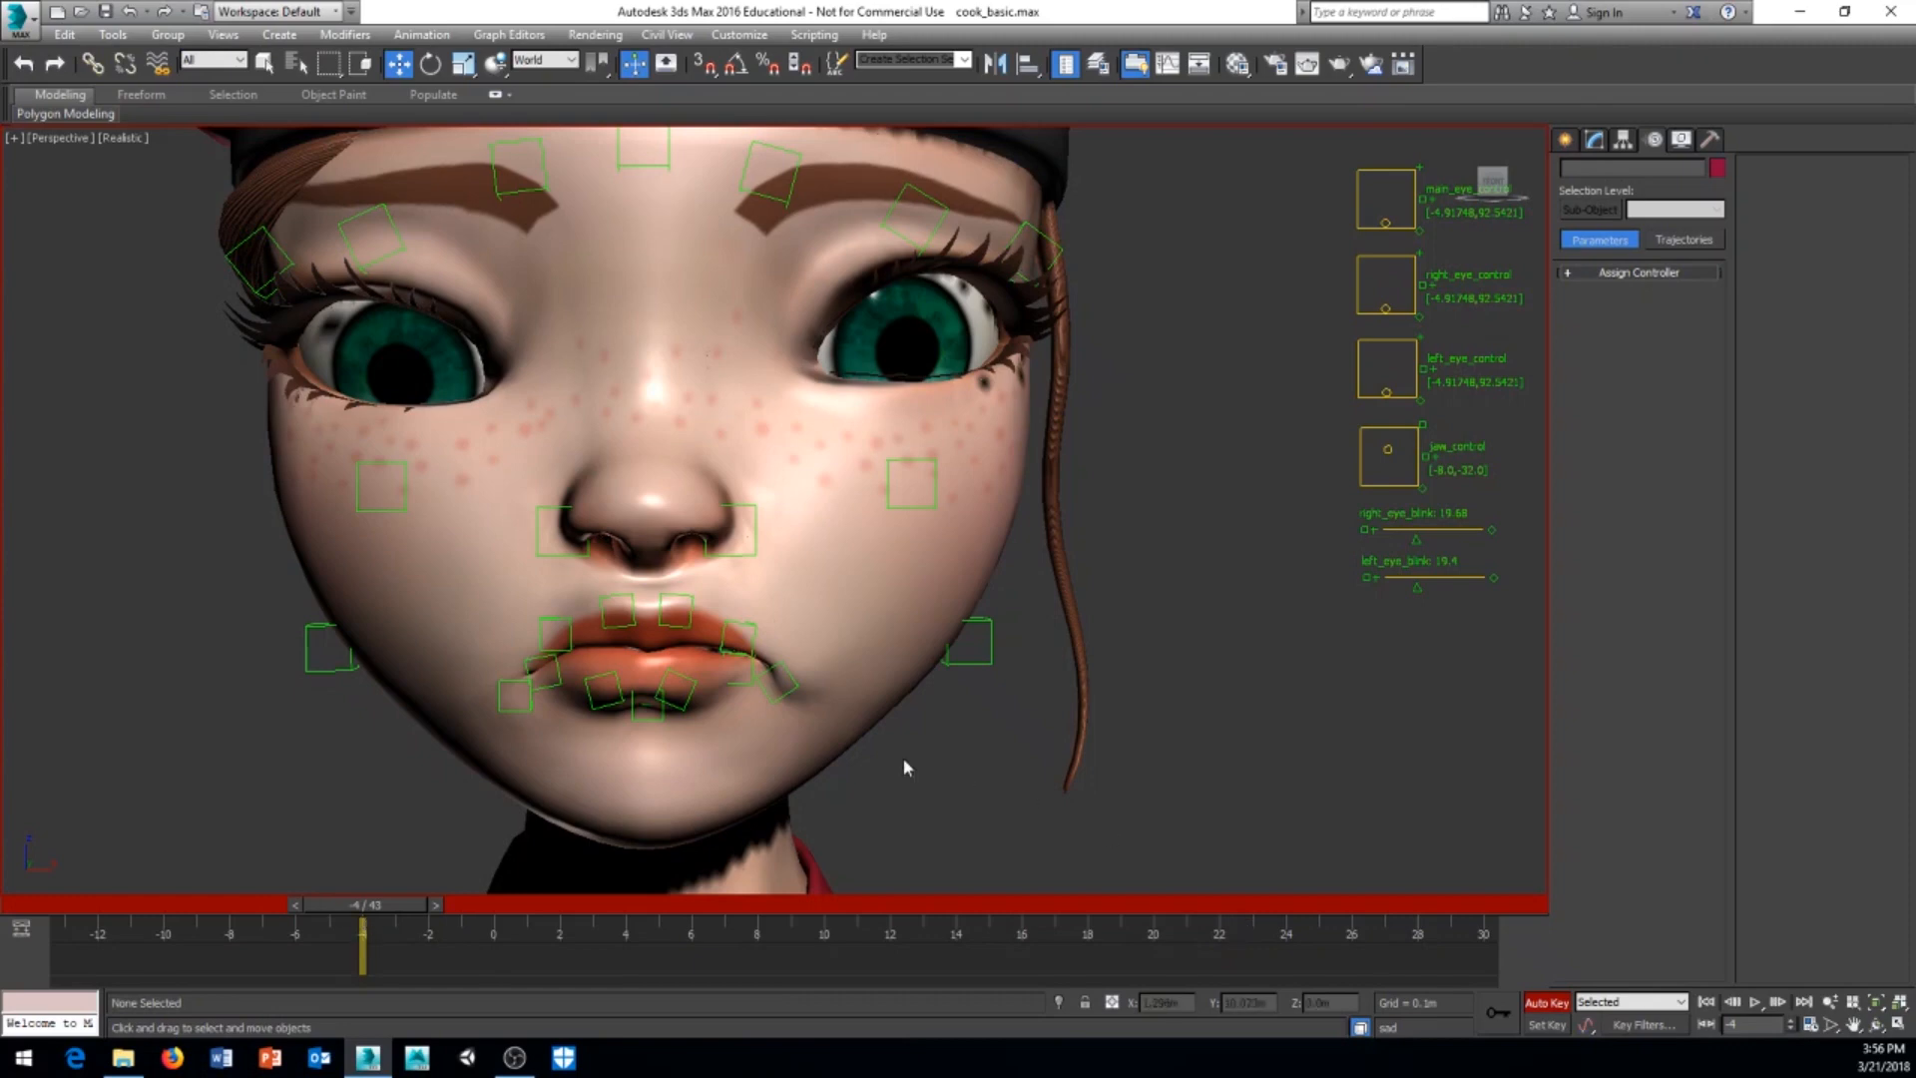
{"action": "scroll", "coordinate": [876, 762], "scroll_direction": "down", "scroll_amount": 5}
{"action": "middle_click_drag", "start_coordinate": [875, 768], "coordinate": [861, 666]}
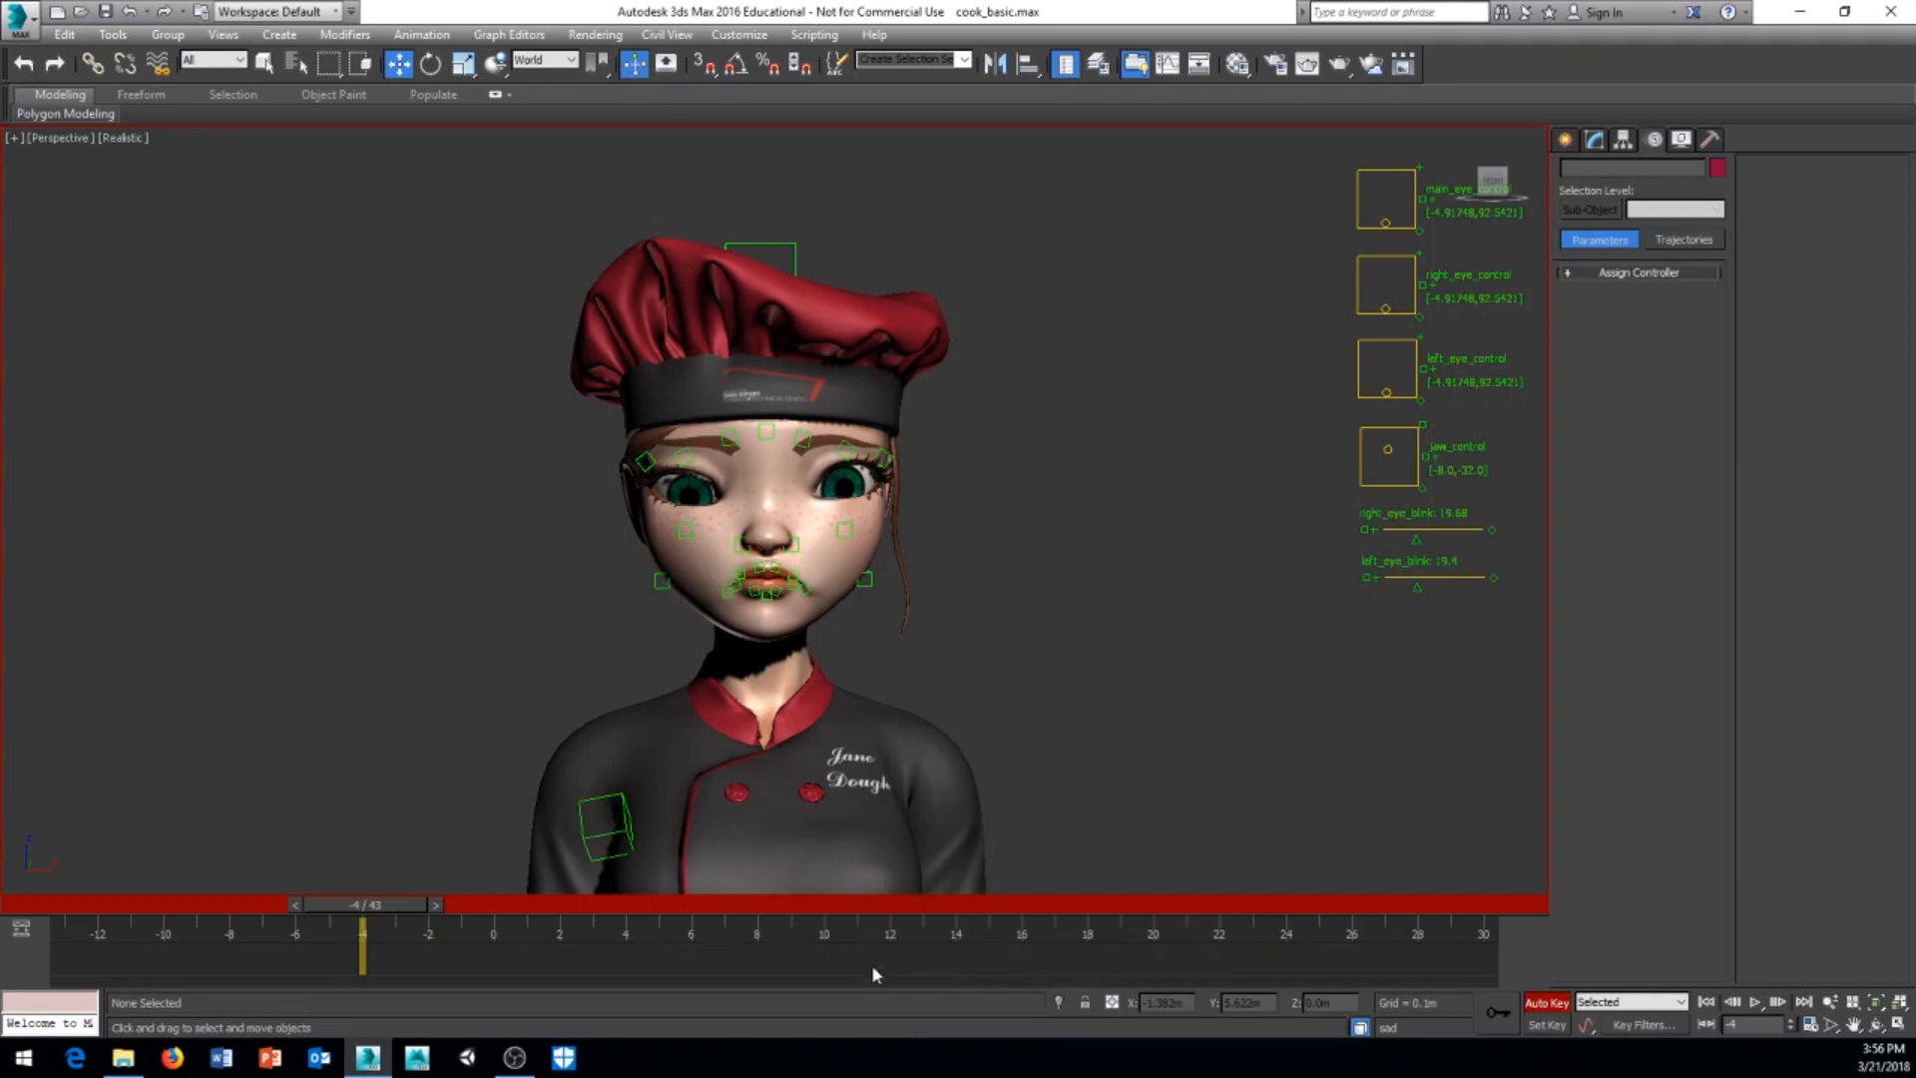
Step: Scrub the timeline between frames 2 and -11 to review the keyed facial poses in motion
{"action": "mouse_move", "coordinate": [359, 904]}
{"action": "left_mouse_down"}
{"action": "mouse_move", "coordinate": [167, 913]}
{"action": "mouse_move", "coordinate": [329, 913]}
{"action": "left_mouse_up"}
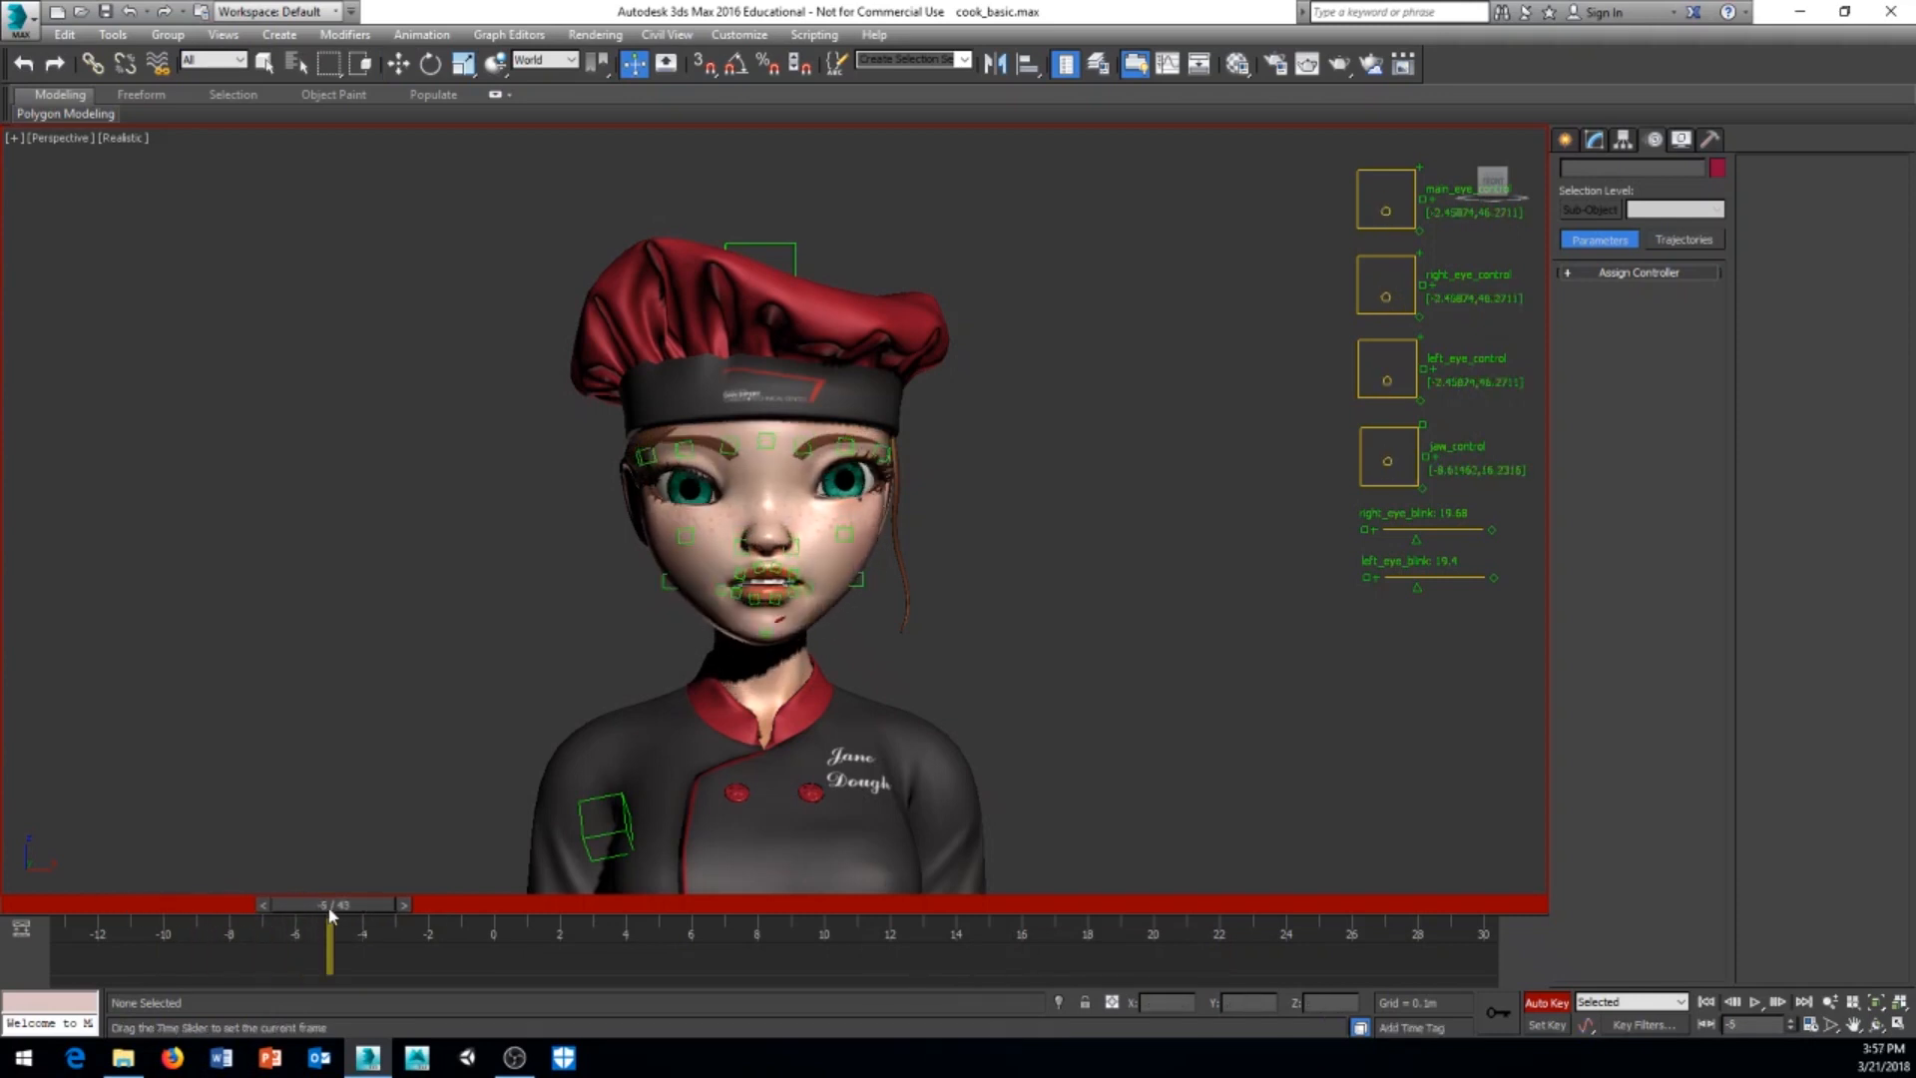
{"action": "key", "text": "w"}
{"action": "mouse_move", "coordinate": [351, 903]}
{"action": "left_mouse_down"}
{"action": "mouse_move", "coordinate": [489, 904]}
{"action": "mouse_move", "coordinate": [334, 918]}
{"action": "left_mouse_up"}
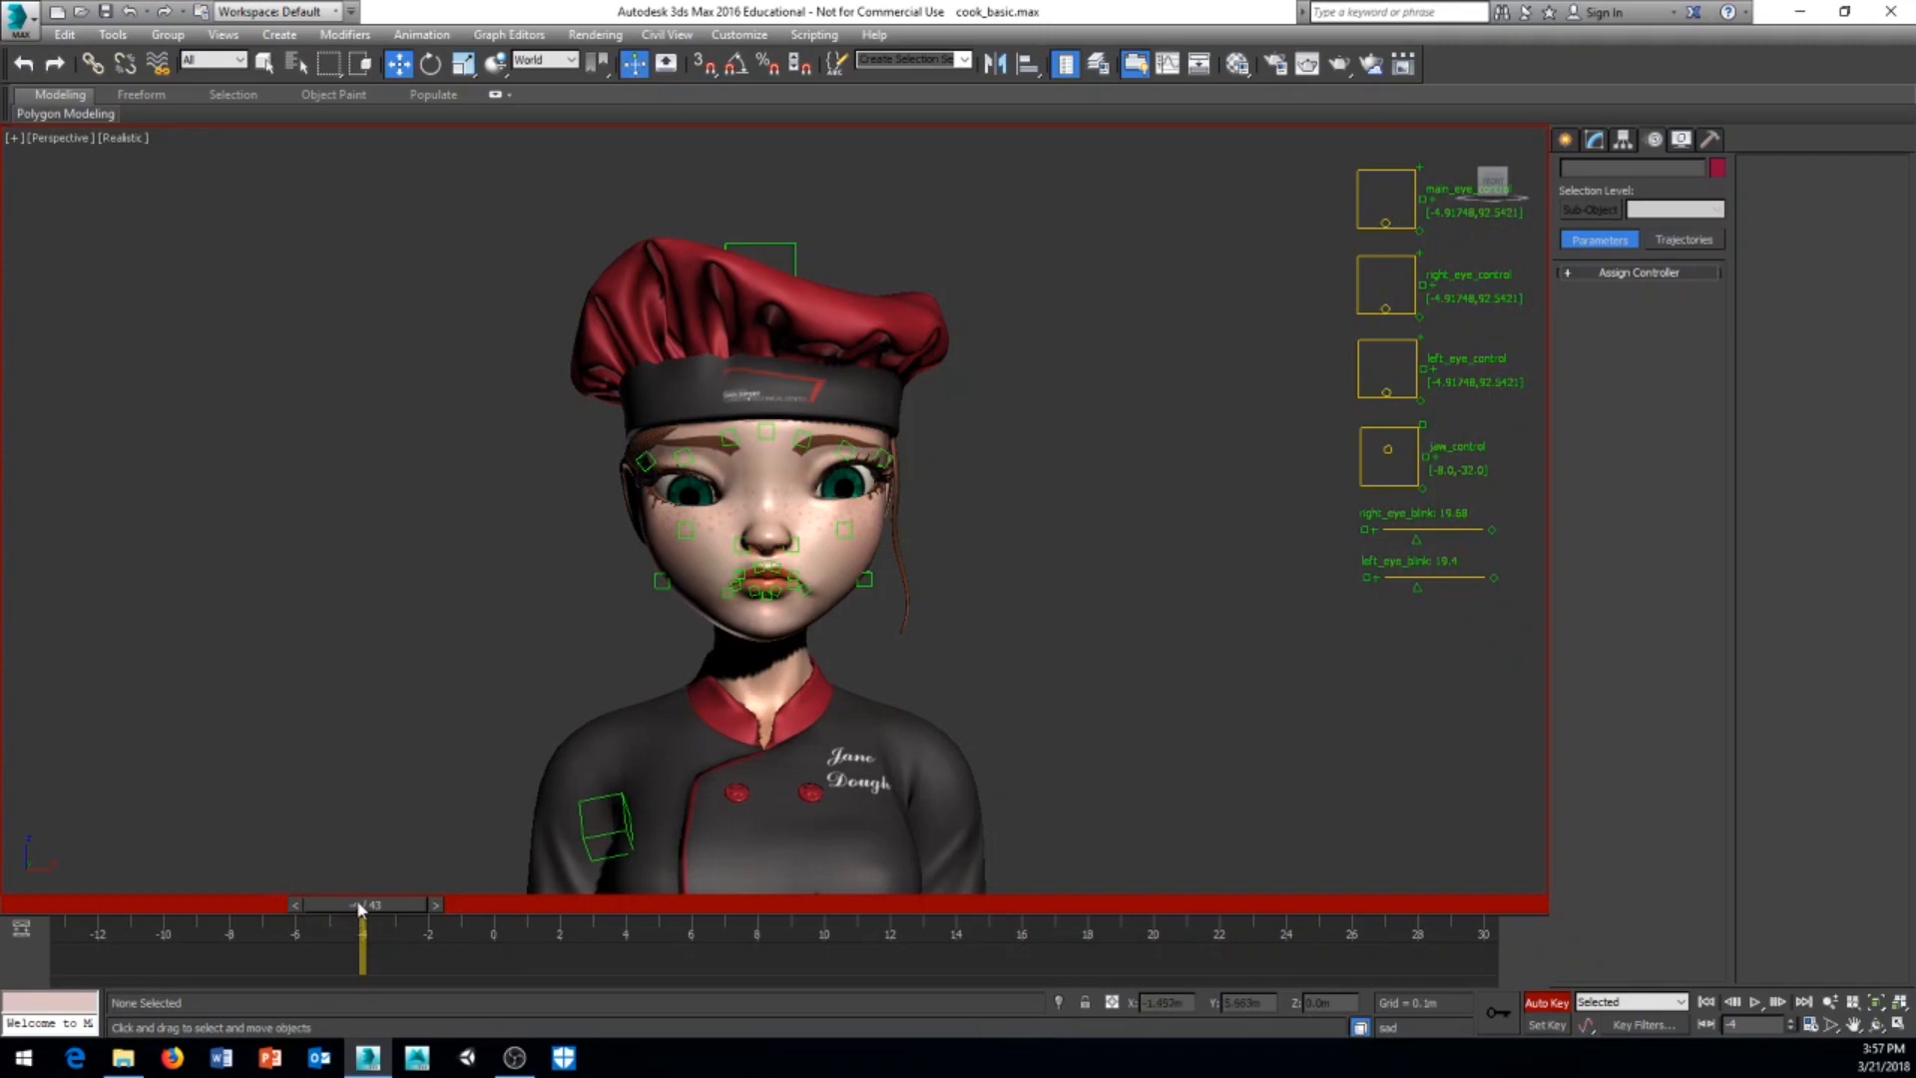
{"action": "left_click_drag", "start_coordinate": [356, 903], "coordinate": [567, 948]}
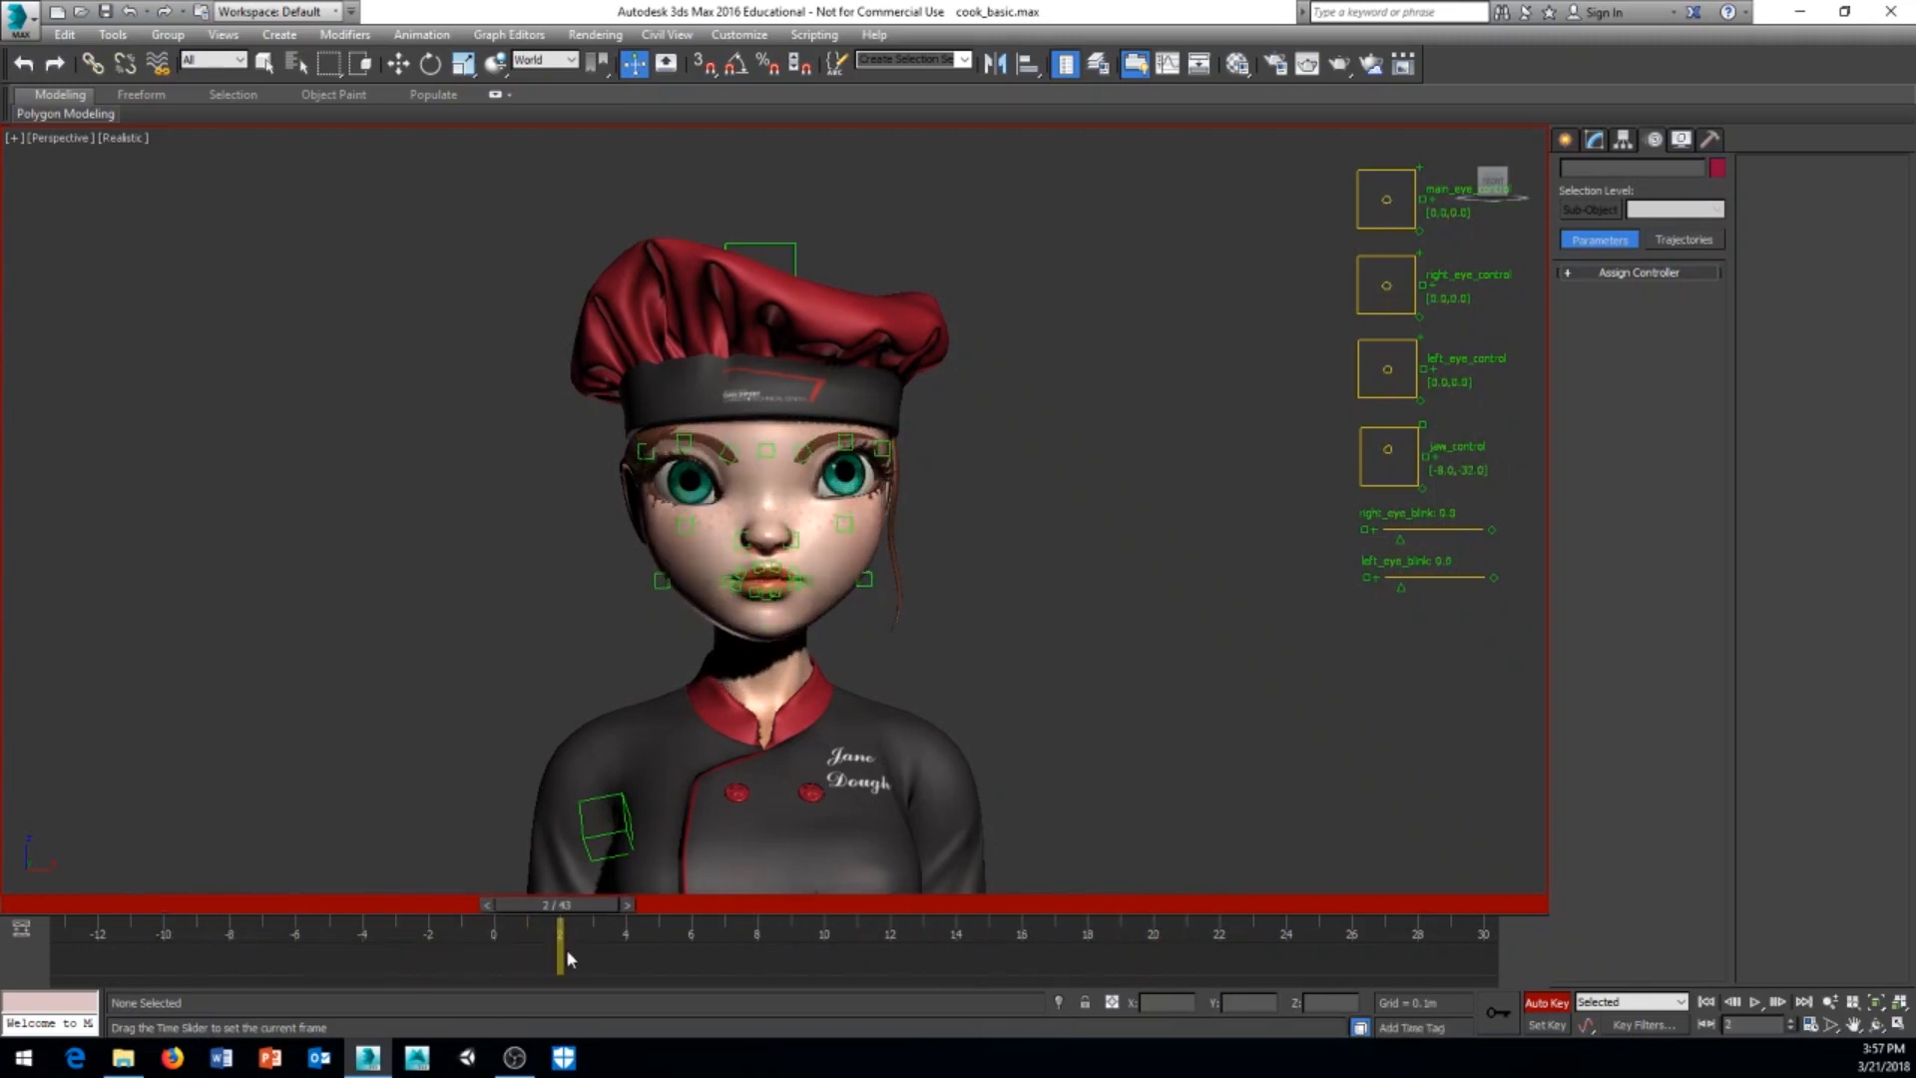
{"action": "key", "text": "w"}
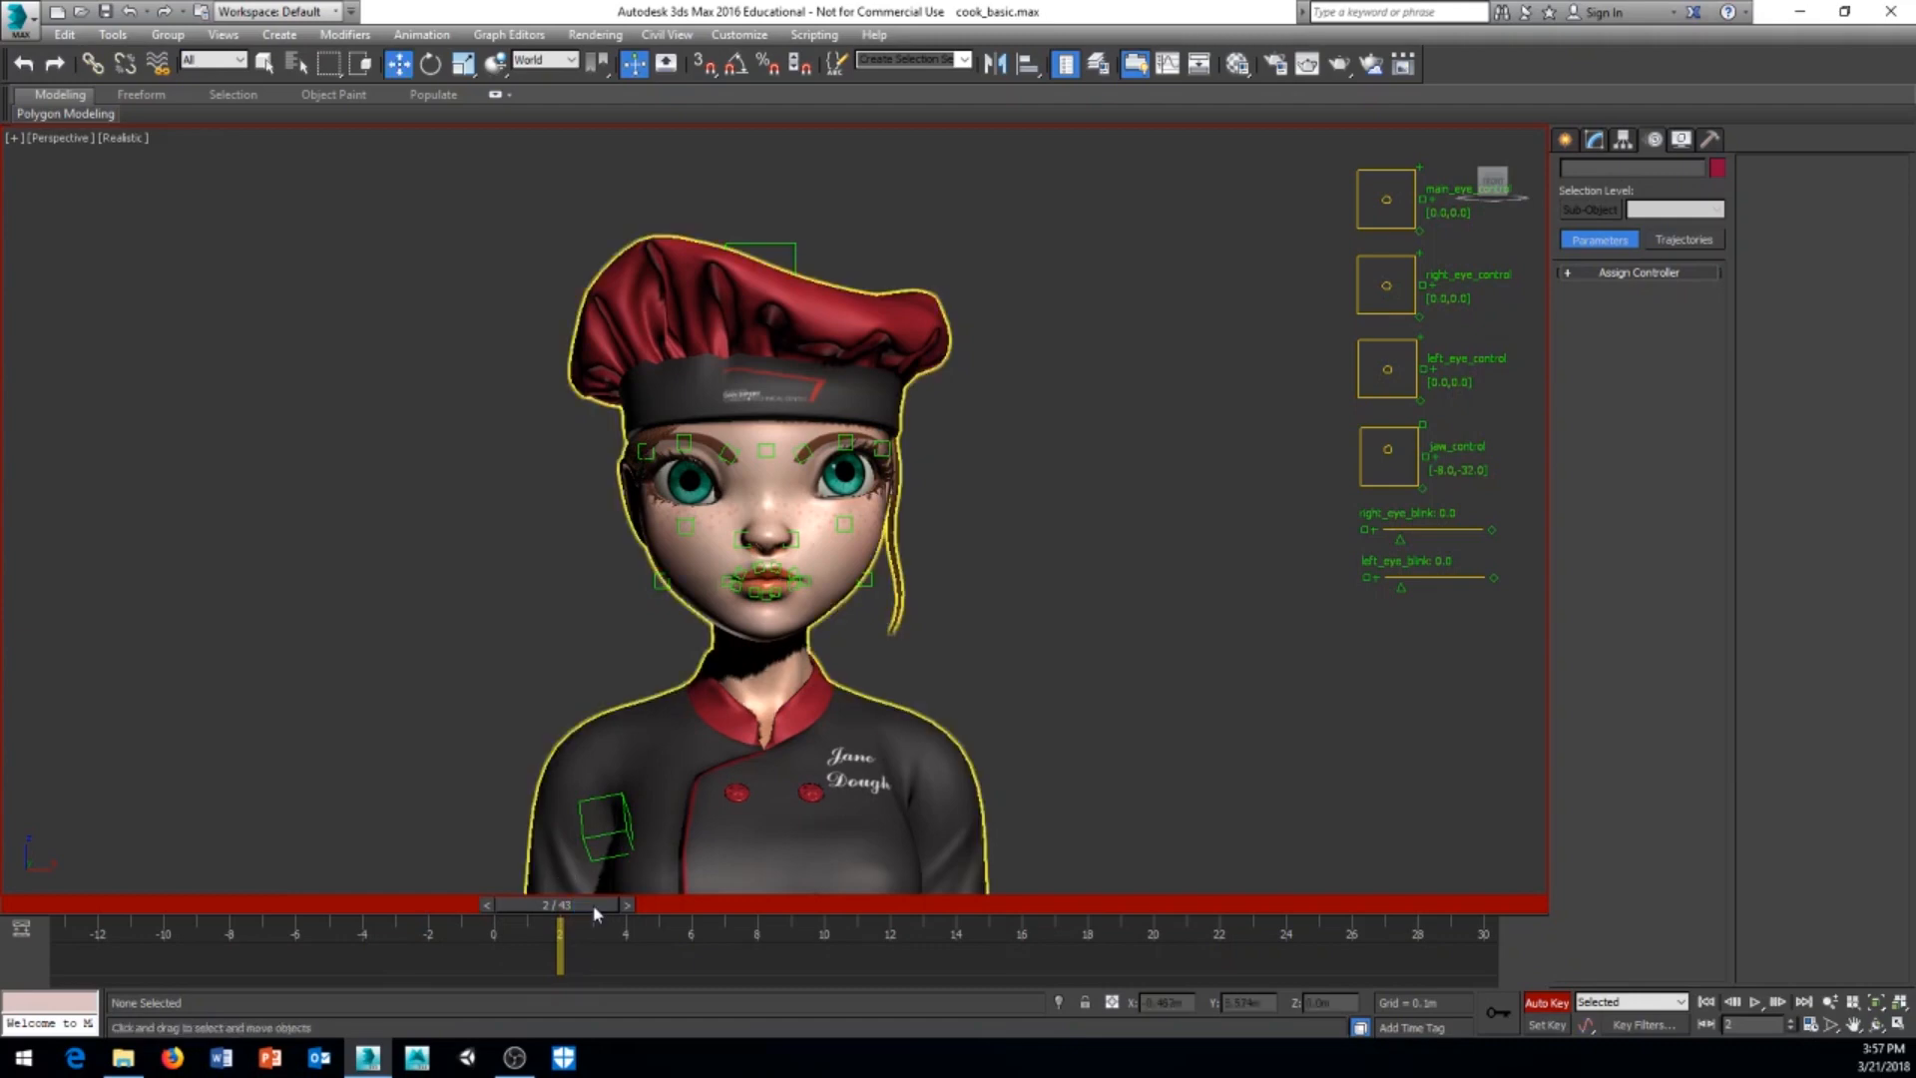
{"action": "left_click_drag", "start_coordinate": [588, 906], "coordinate": [150, 910]}
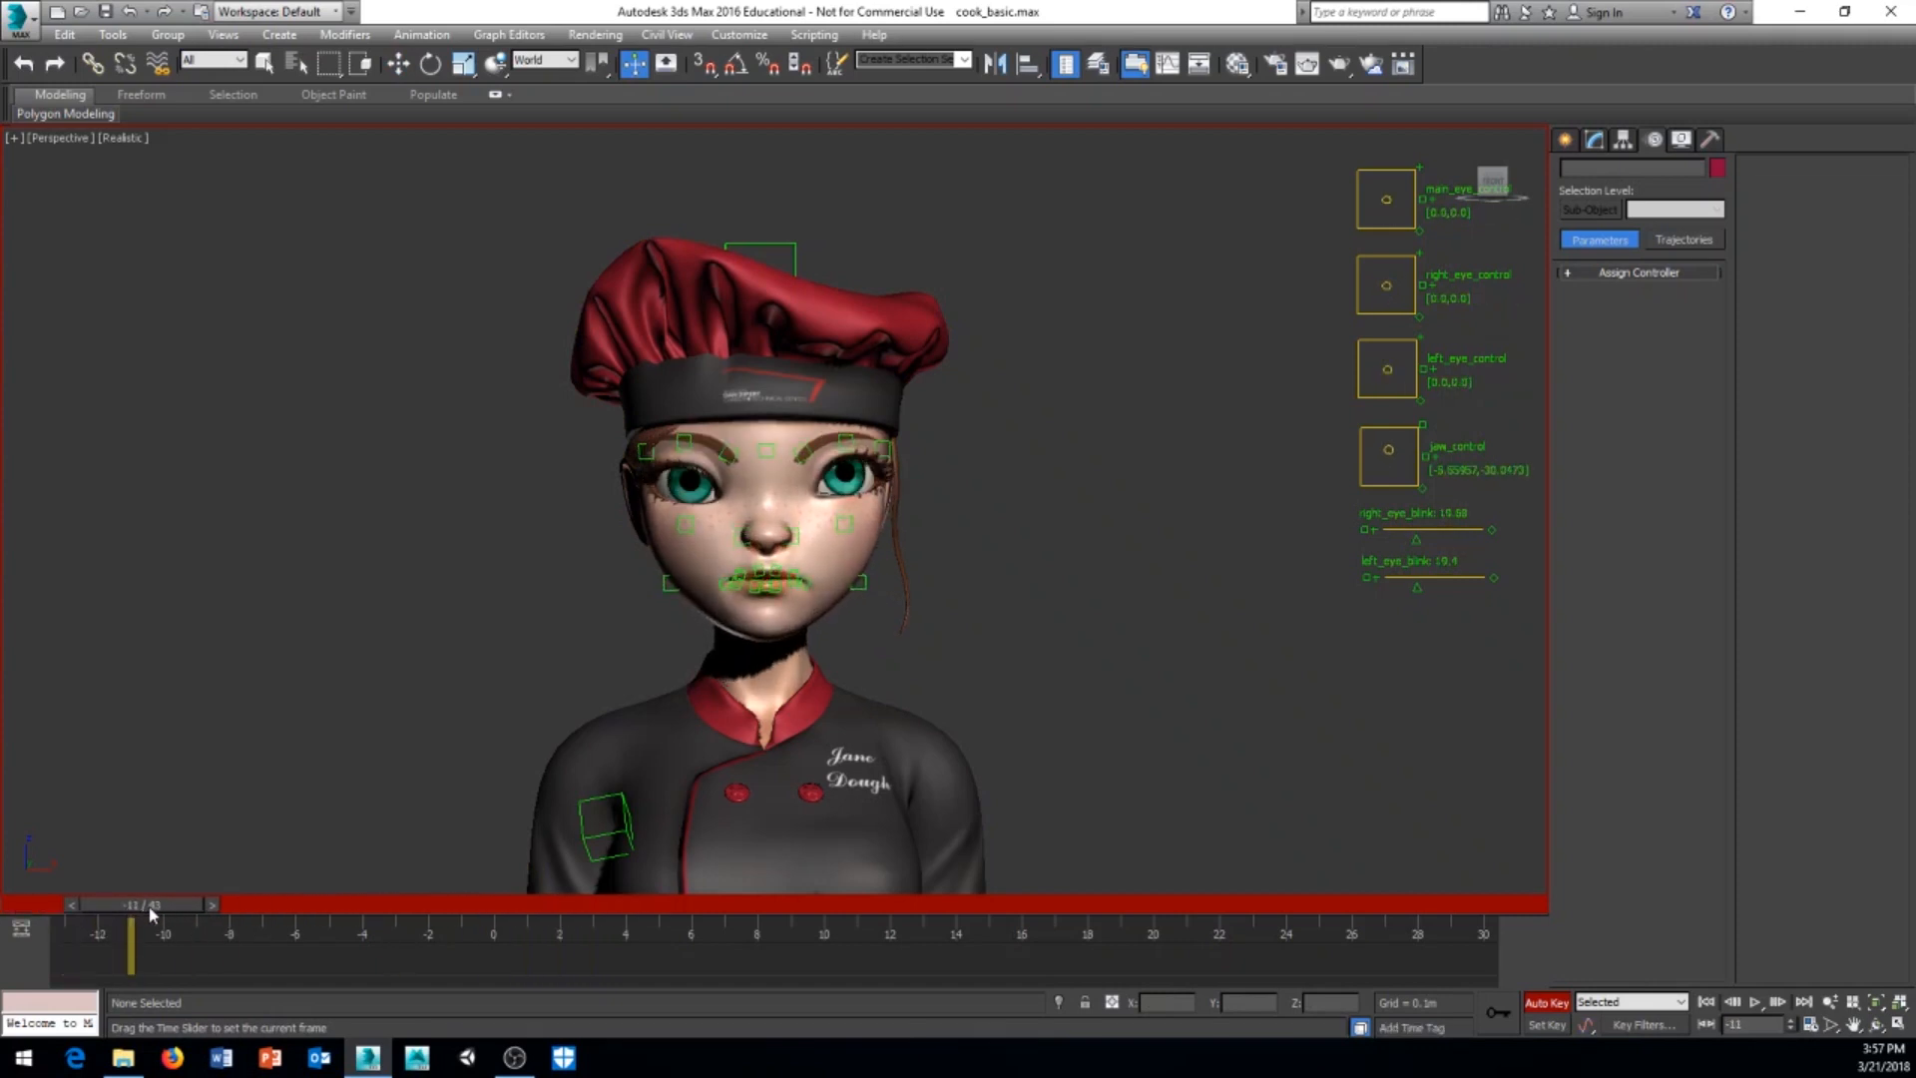
Step: Jump to the B time tag at frame -12 and examine the closed-mouth pose up close and from farther back
{"action": "left_click", "coordinate": [1421, 1028]}
{"action": "left_click", "coordinate": [1434, 915]}
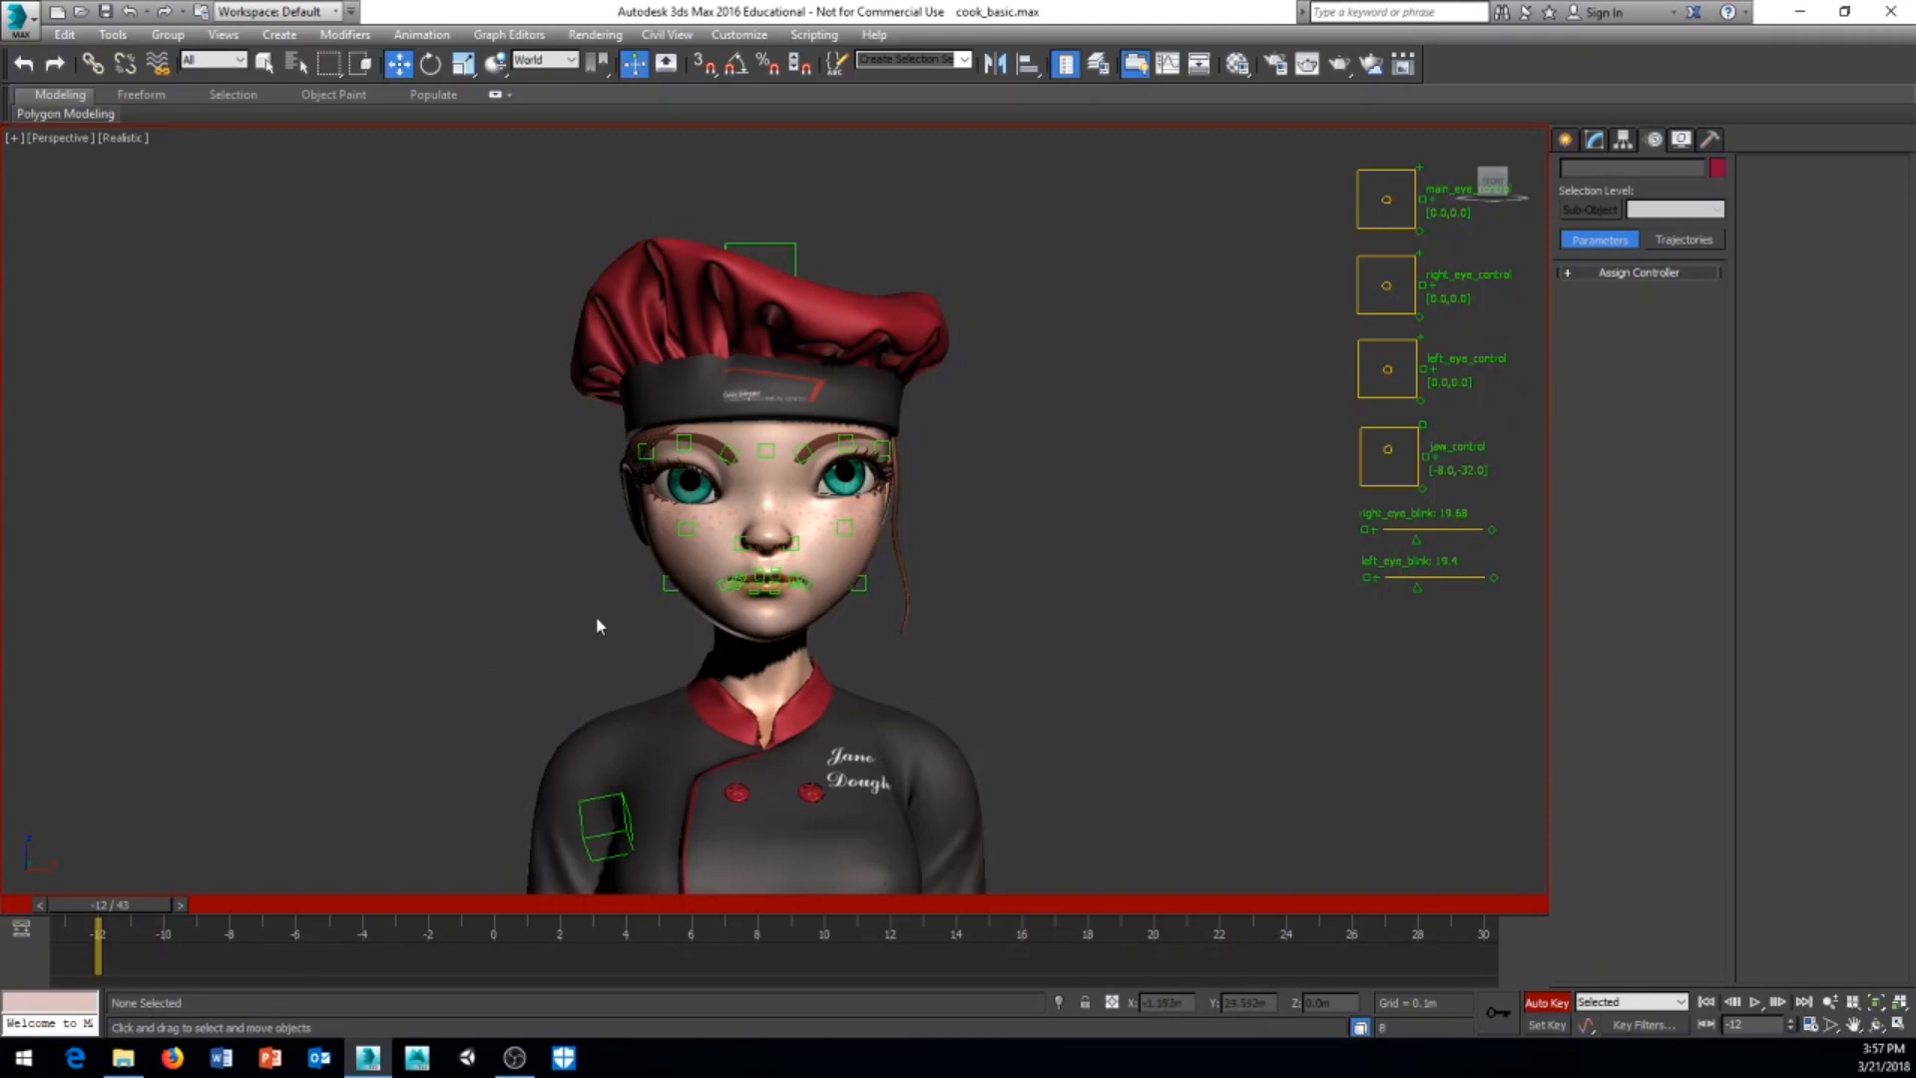
{"action": "scroll", "coordinate": [578, 611], "scroll_direction": "up", "scroll_amount": 5}
{"action": "middle_click_drag", "start_coordinate": [578, 612], "coordinate": [482, 612]}
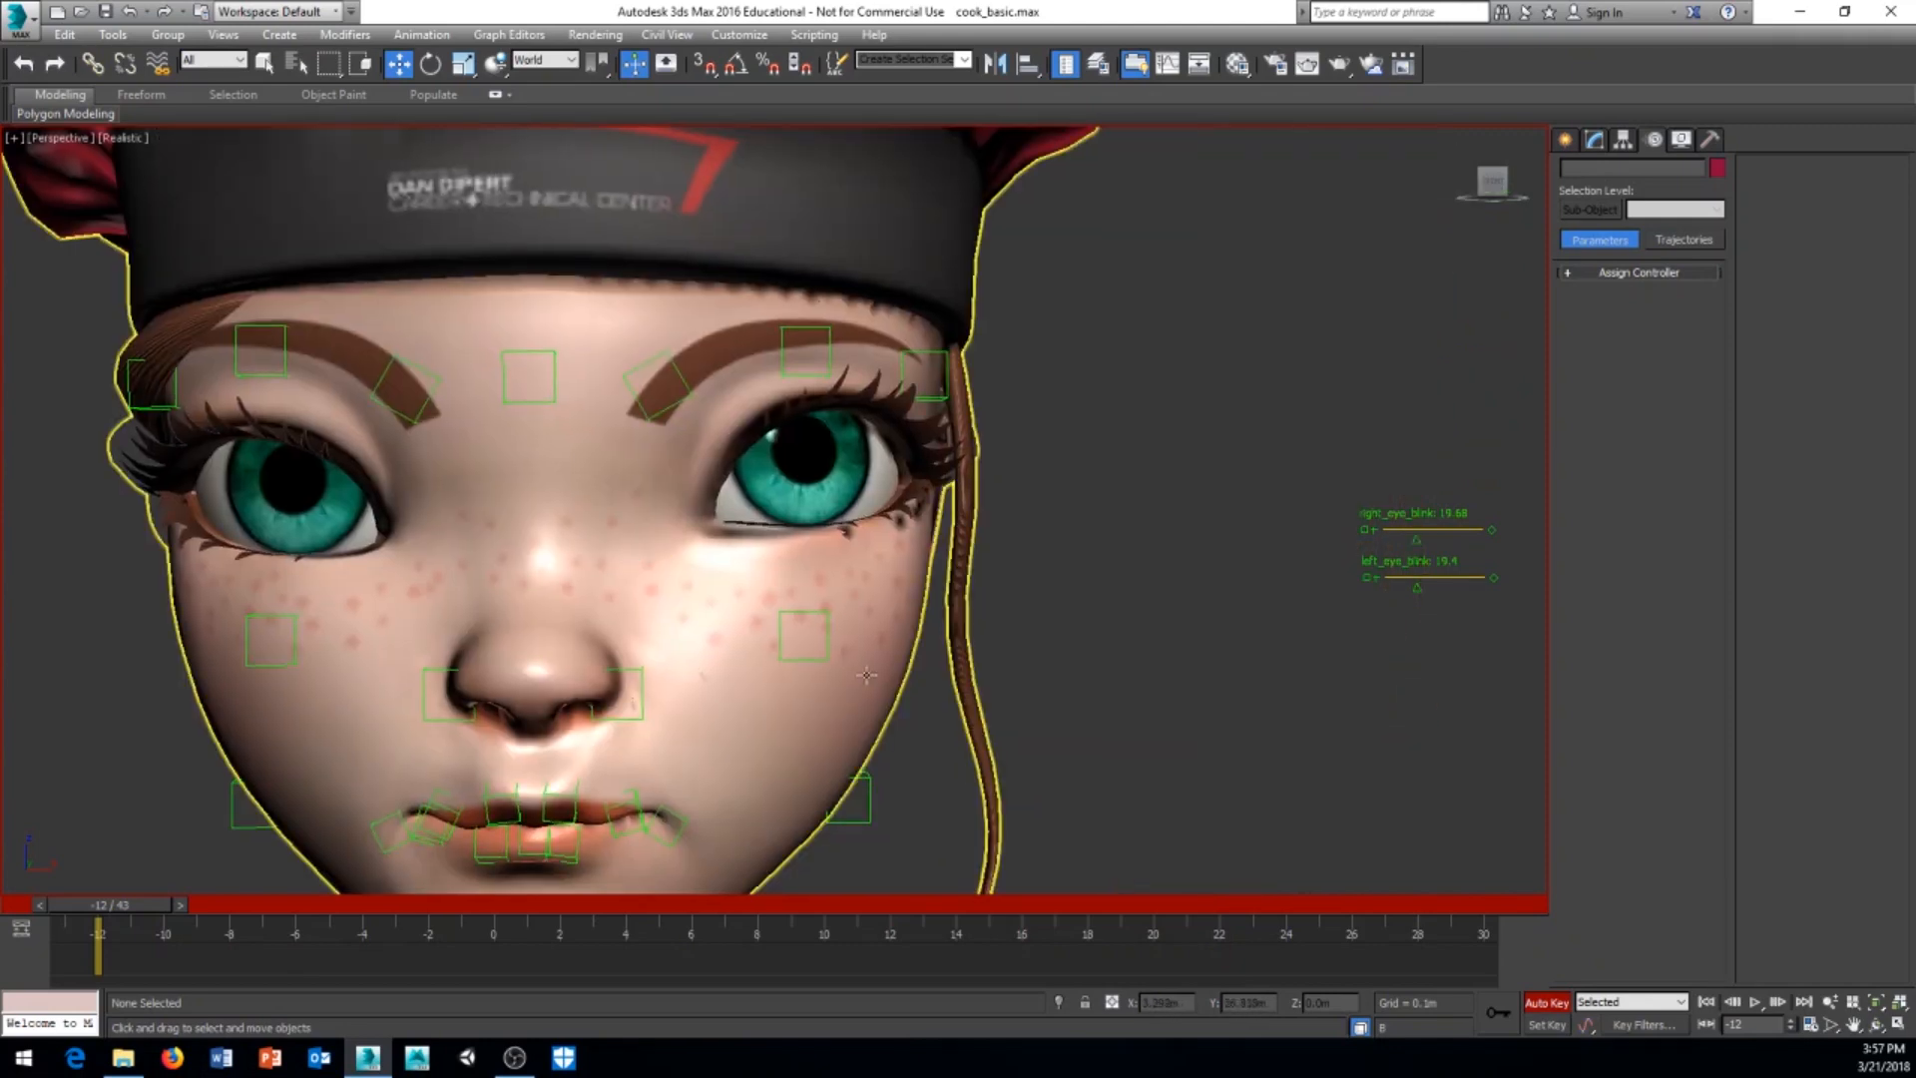
{"action": "scroll", "coordinate": [1117, 609], "scroll_direction": "down", "scroll_amount": 5}
{"action": "middle_click_drag", "start_coordinate": [1107, 628], "coordinate": [1071, 639]}
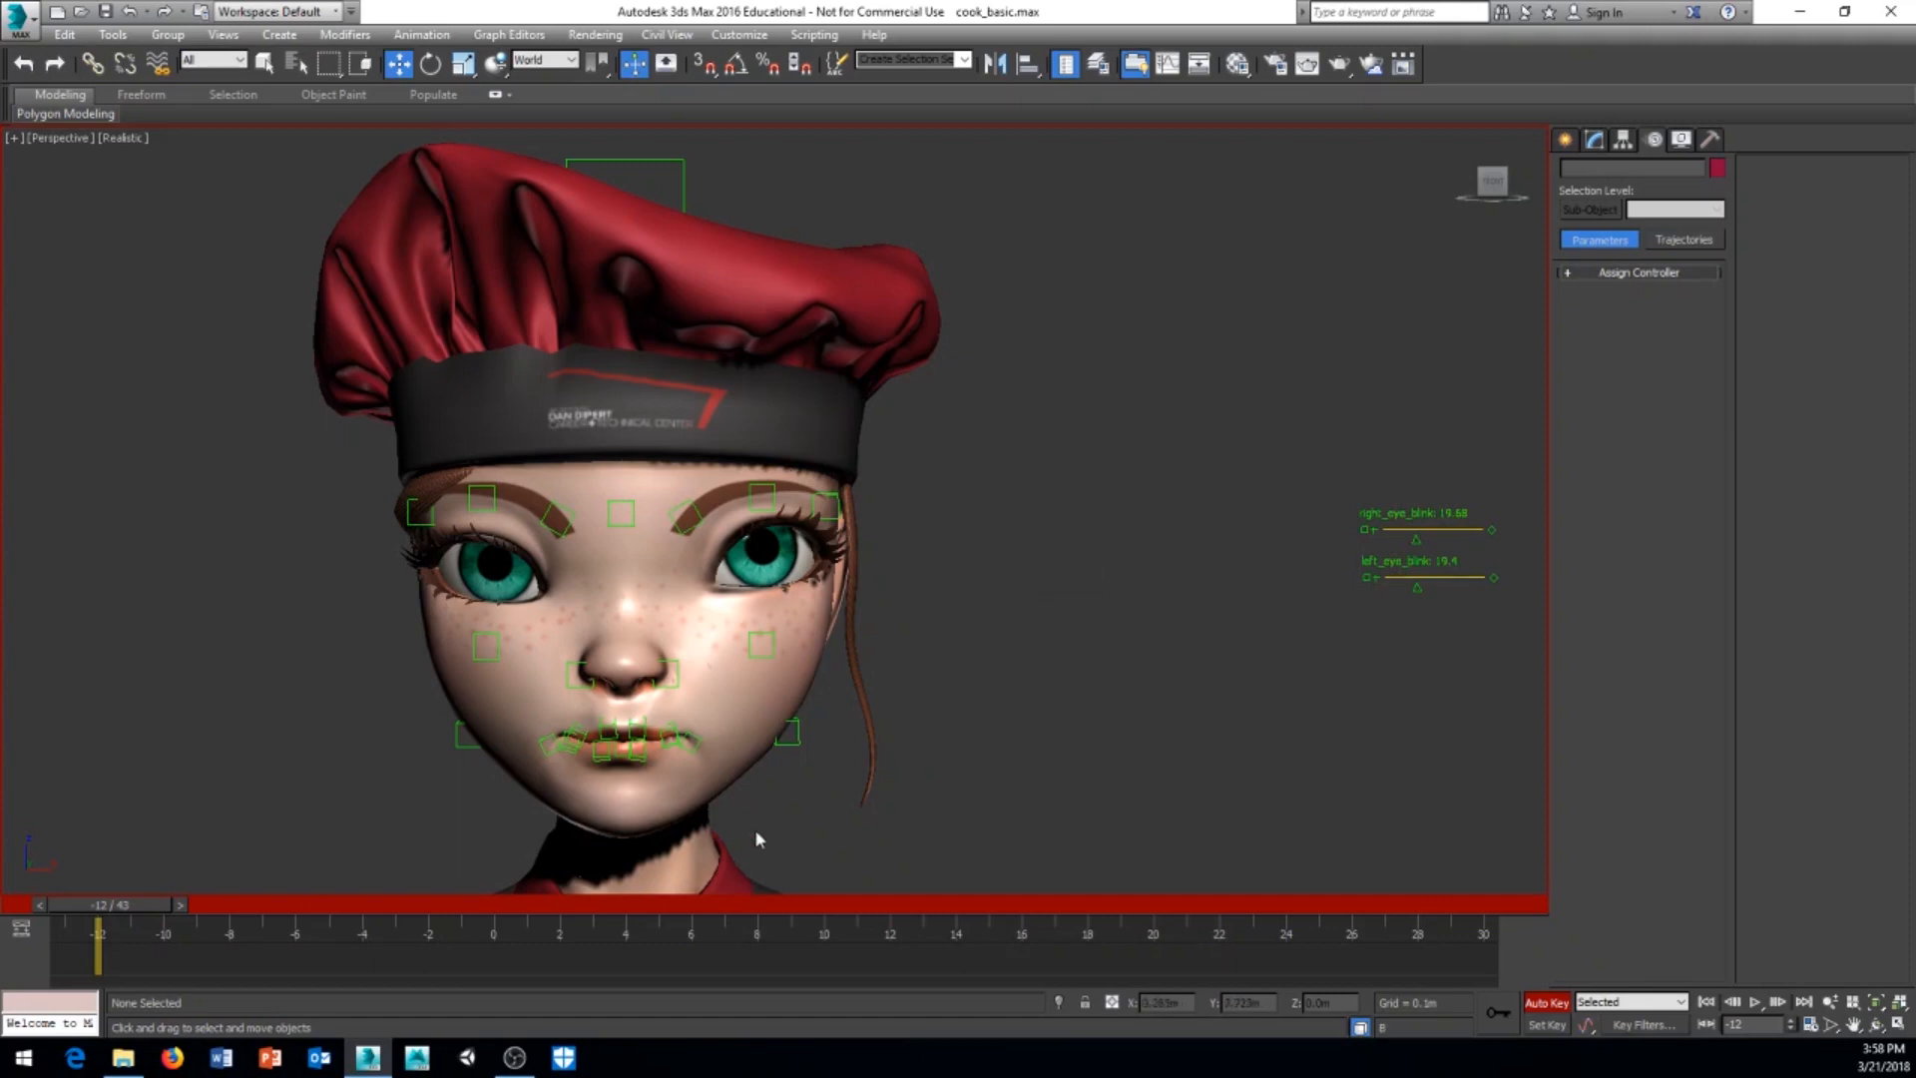
{"action": "middle_click_drag", "start_coordinate": [939, 730], "coordinate": [939, 741]}
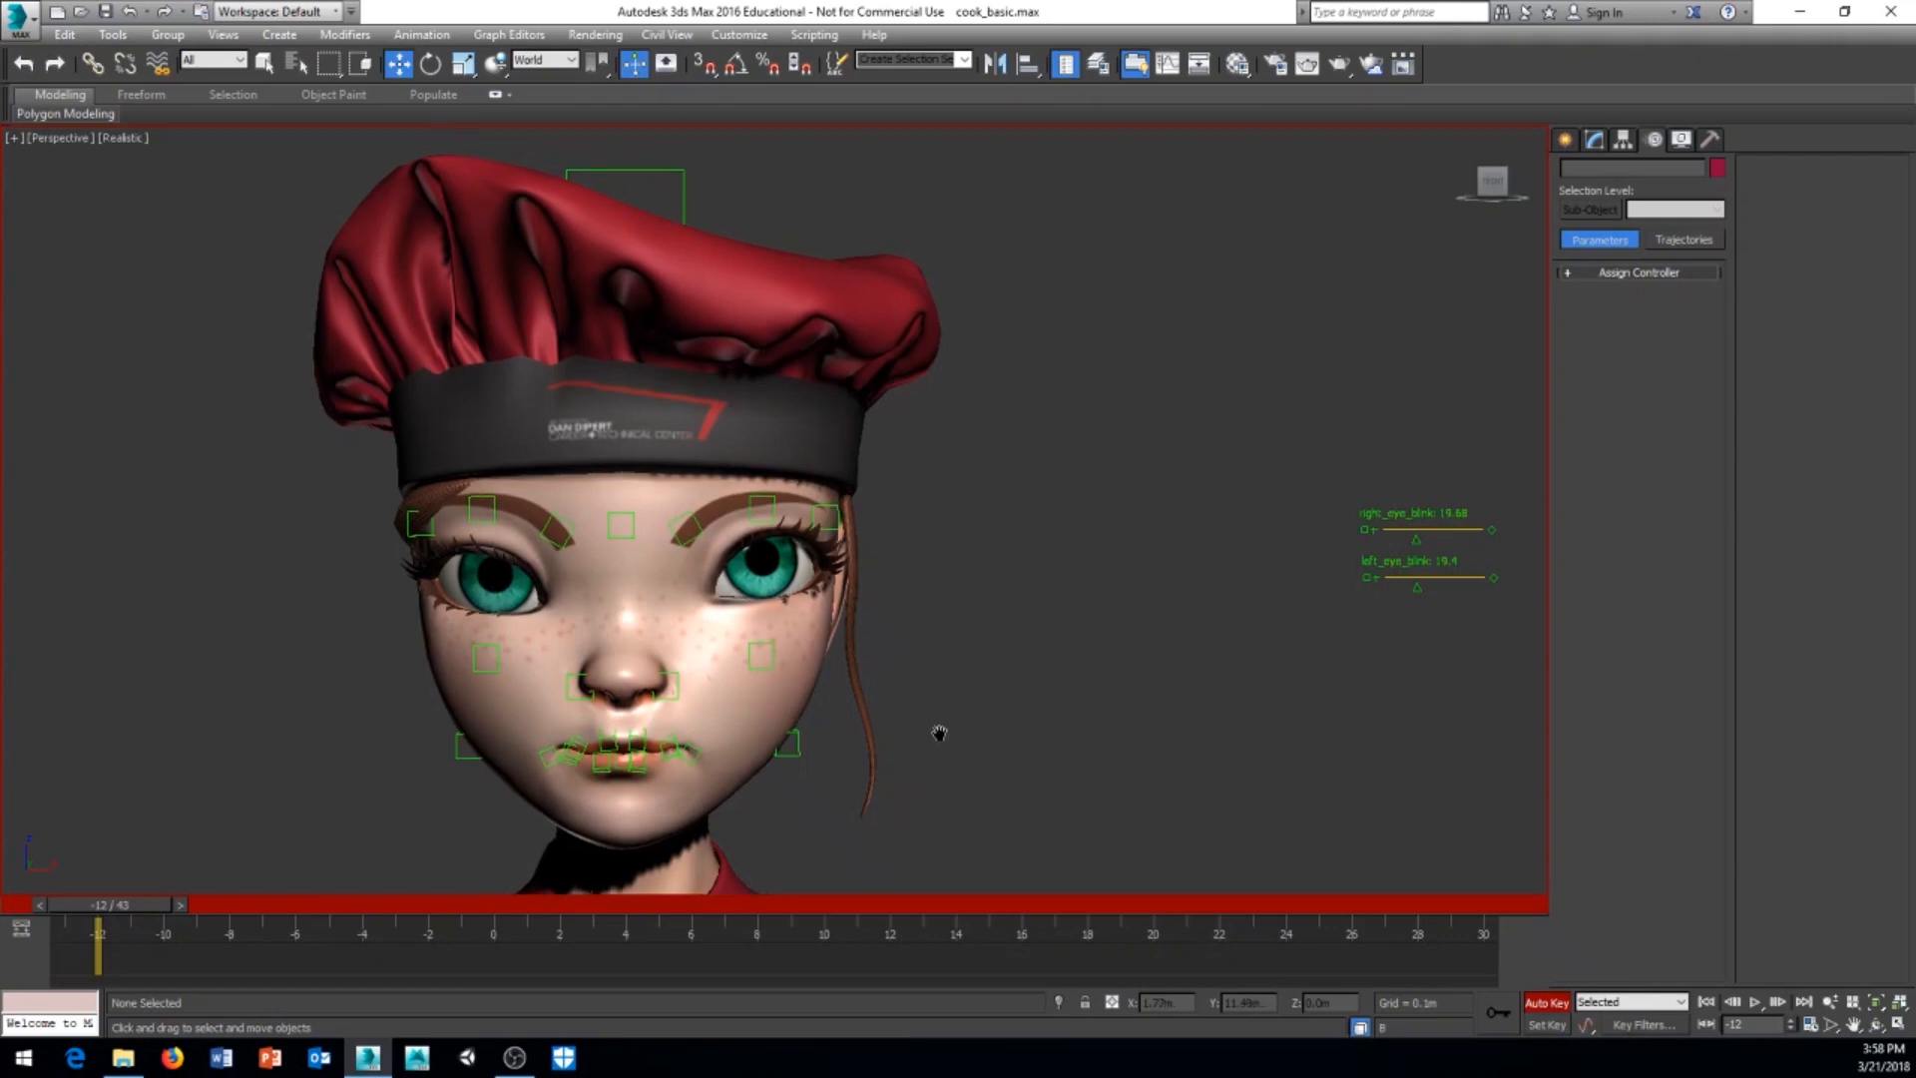